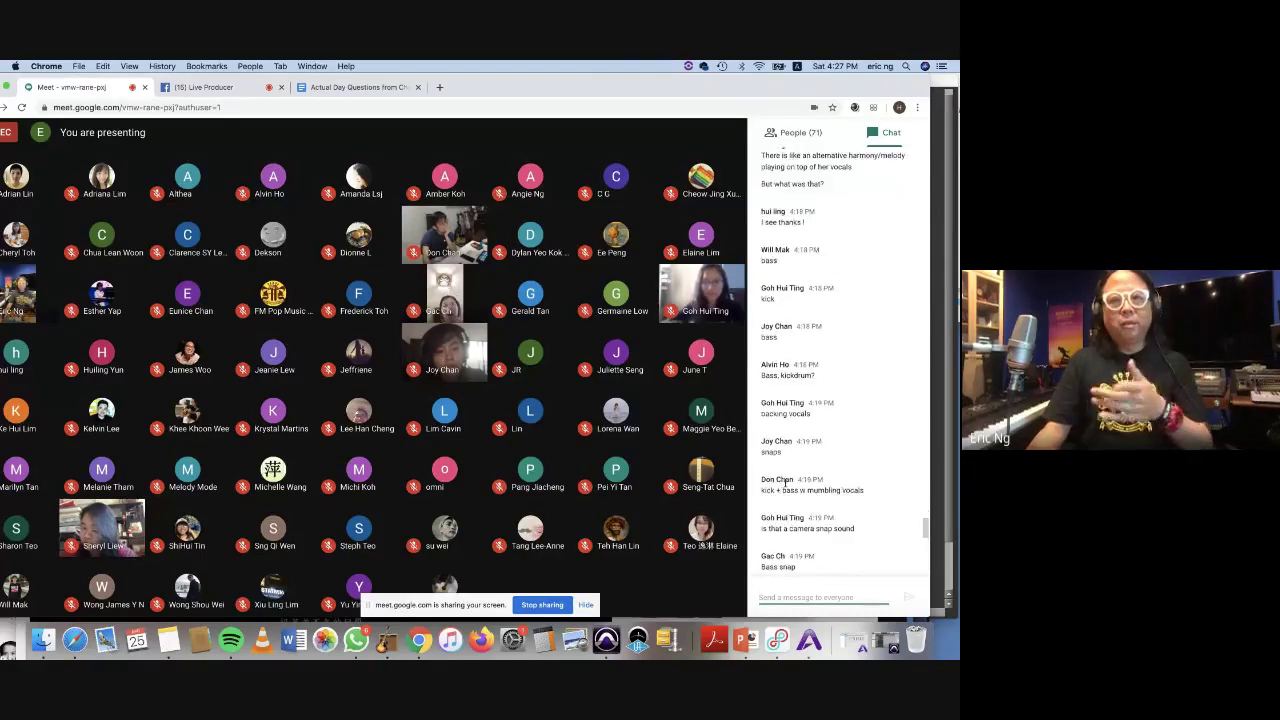
Read back through the participants' answers in the meeting chat, from the earlier instrument guesses to the newest replies.
scroll(790, 487, up, 5)
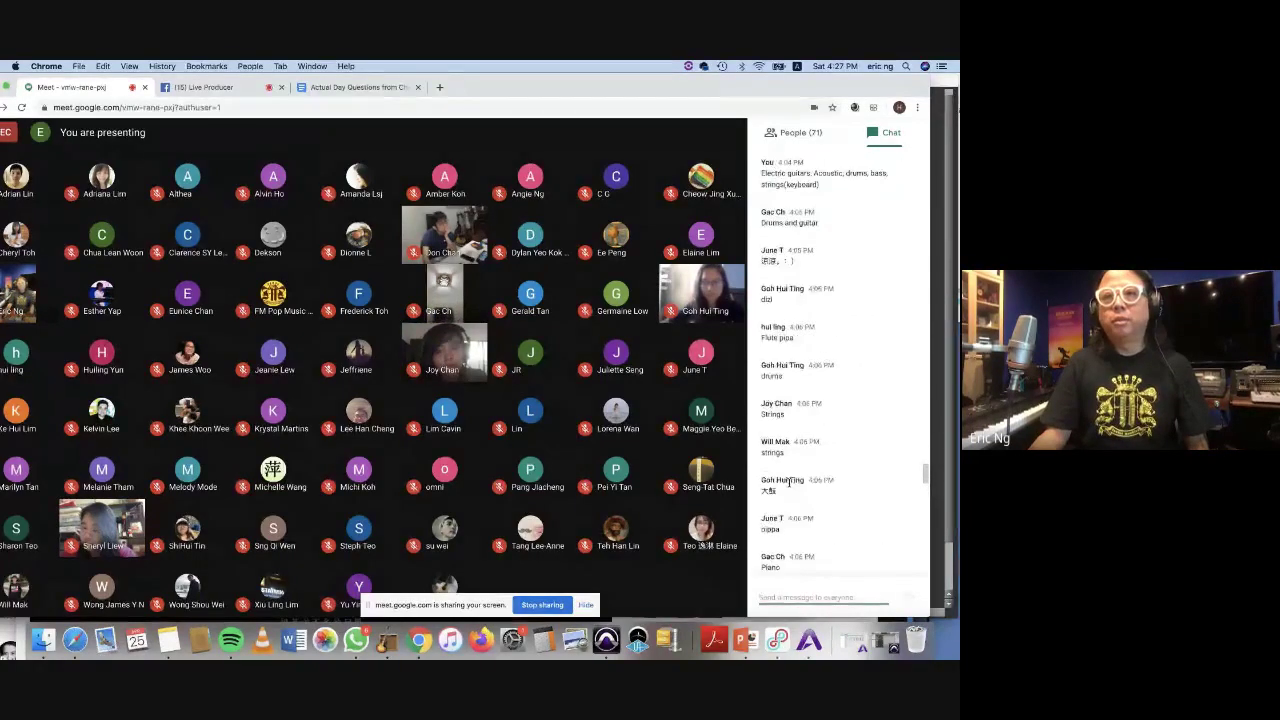
scroll(787, 485, up, 10)
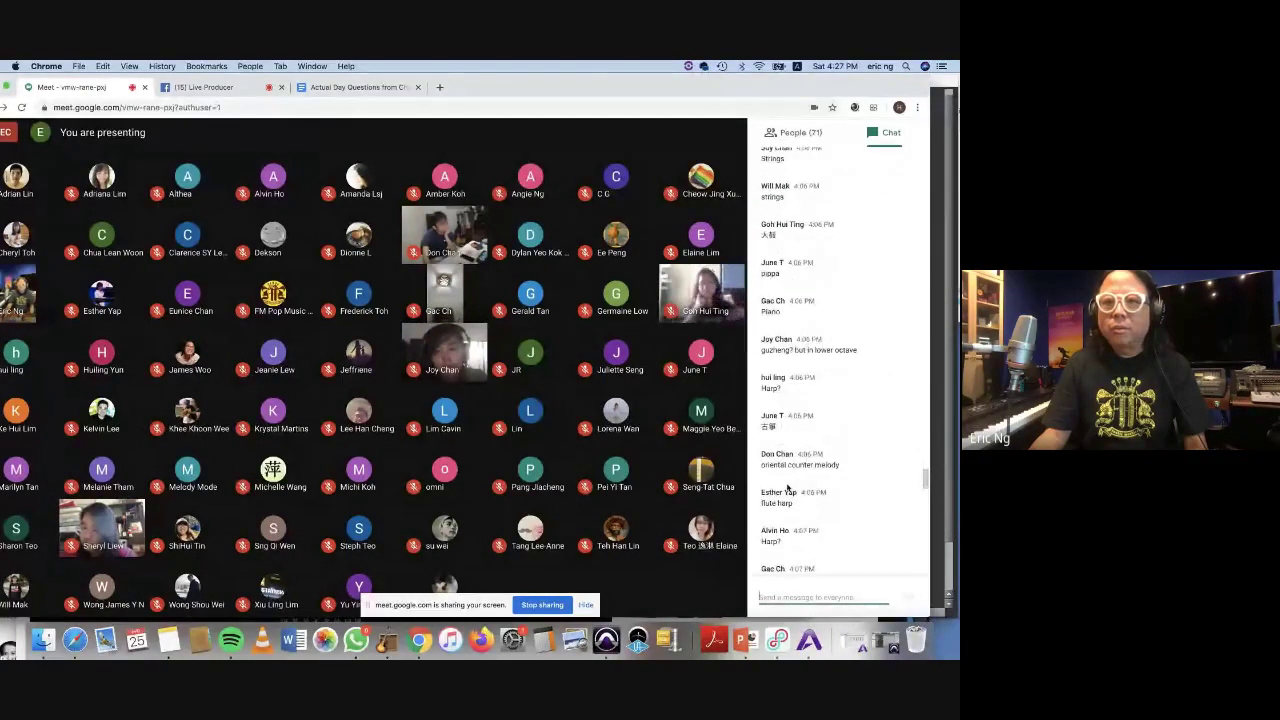
scroll(787, 487, down, 10)
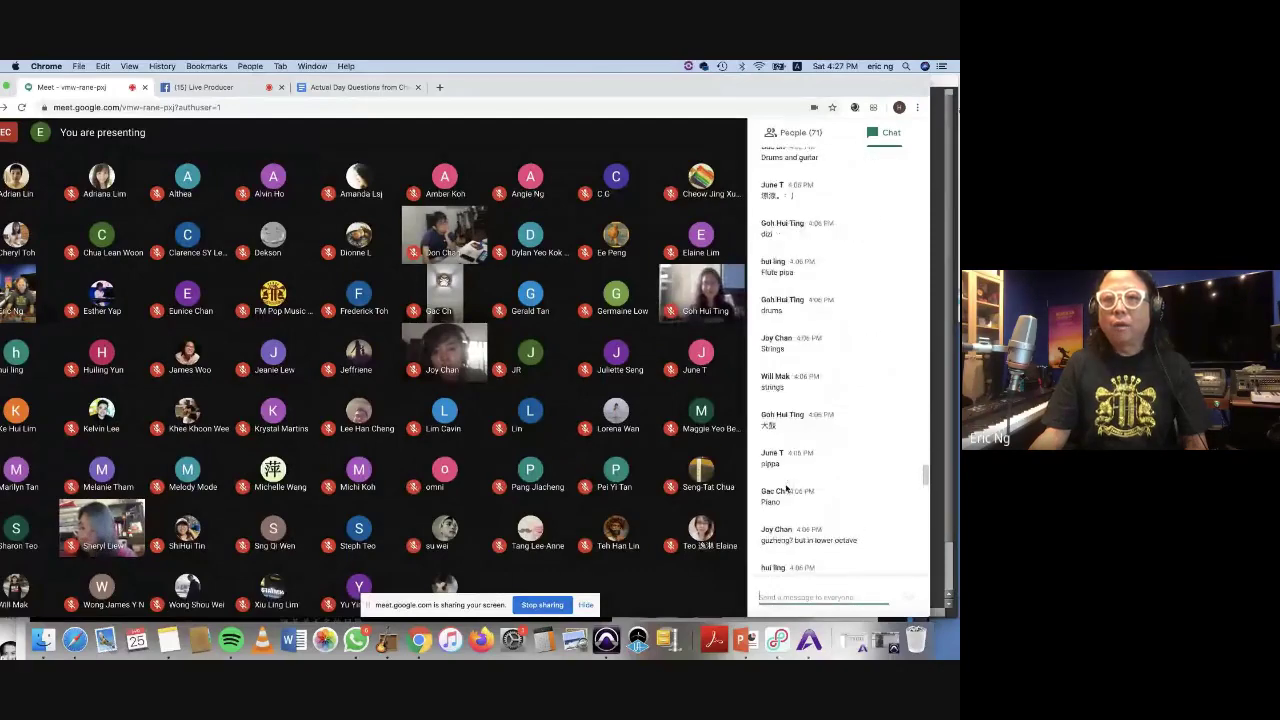
scroll(787, 487, up, 3)
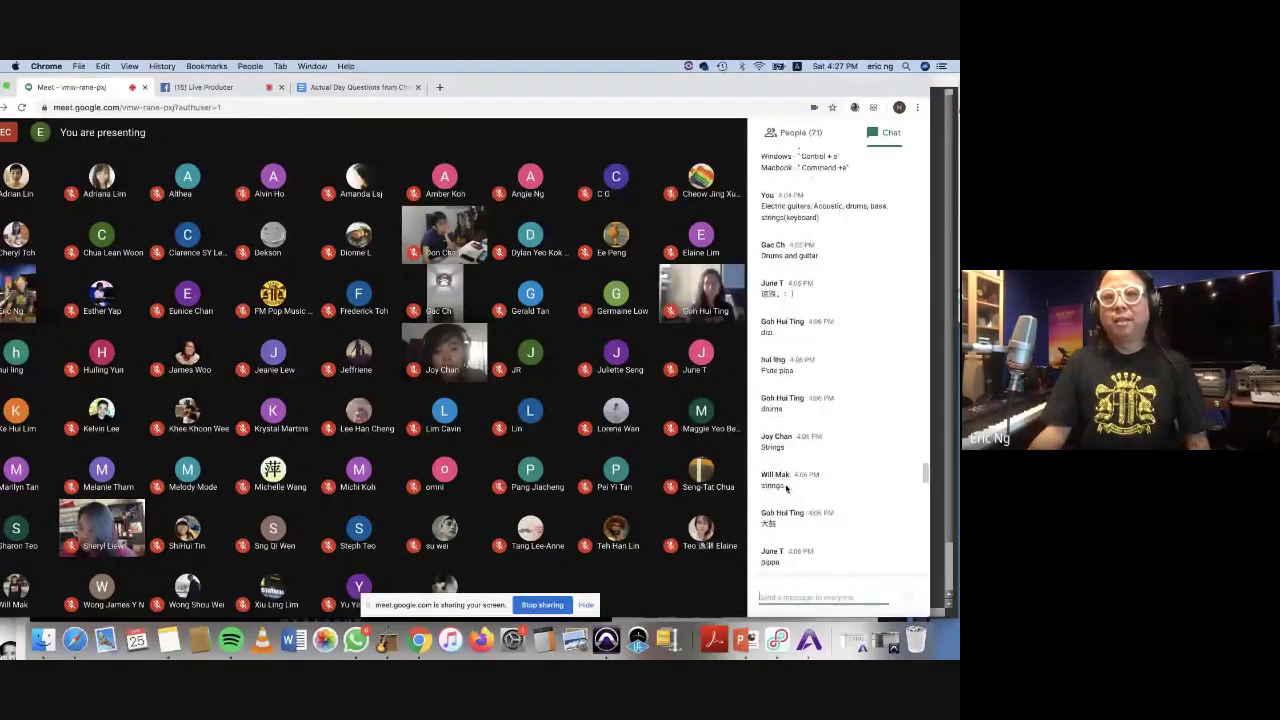
scroll(786, 488, down, 8)
scroll(785, 491, down, 15)
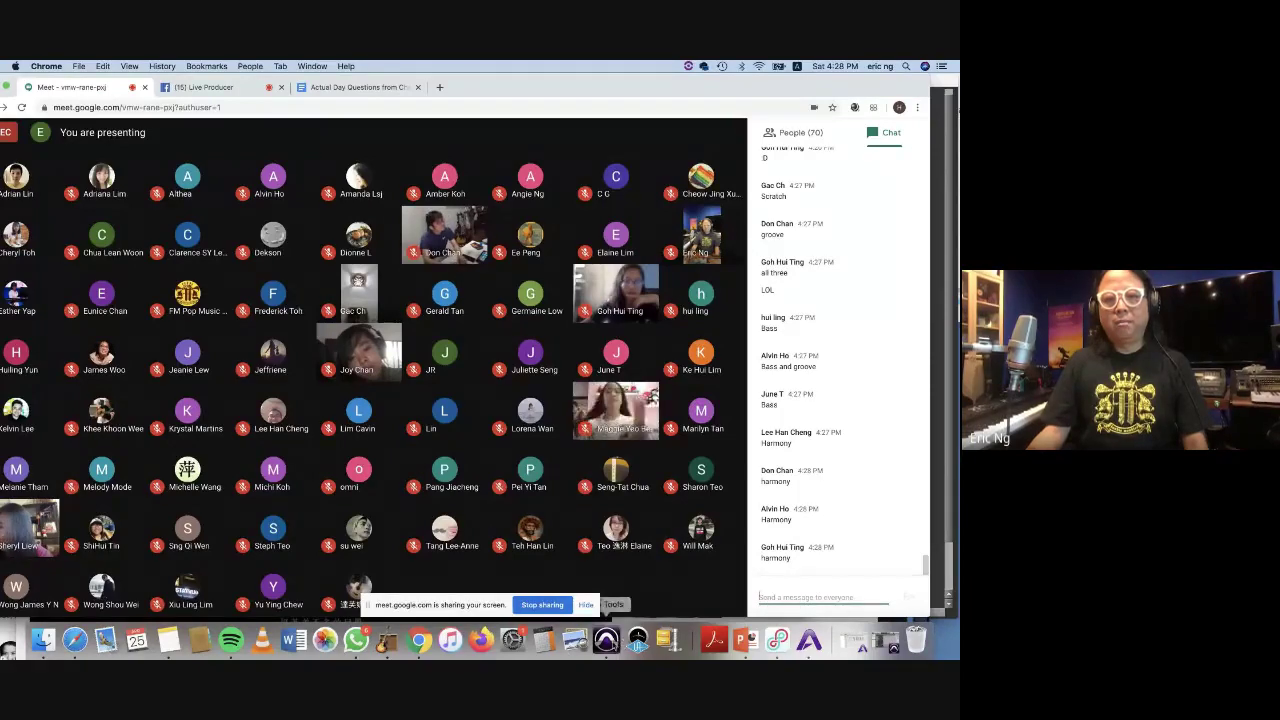
Switch to GarageBand and bring the Scars project window to the front above the other open applications.
click(606, 640)
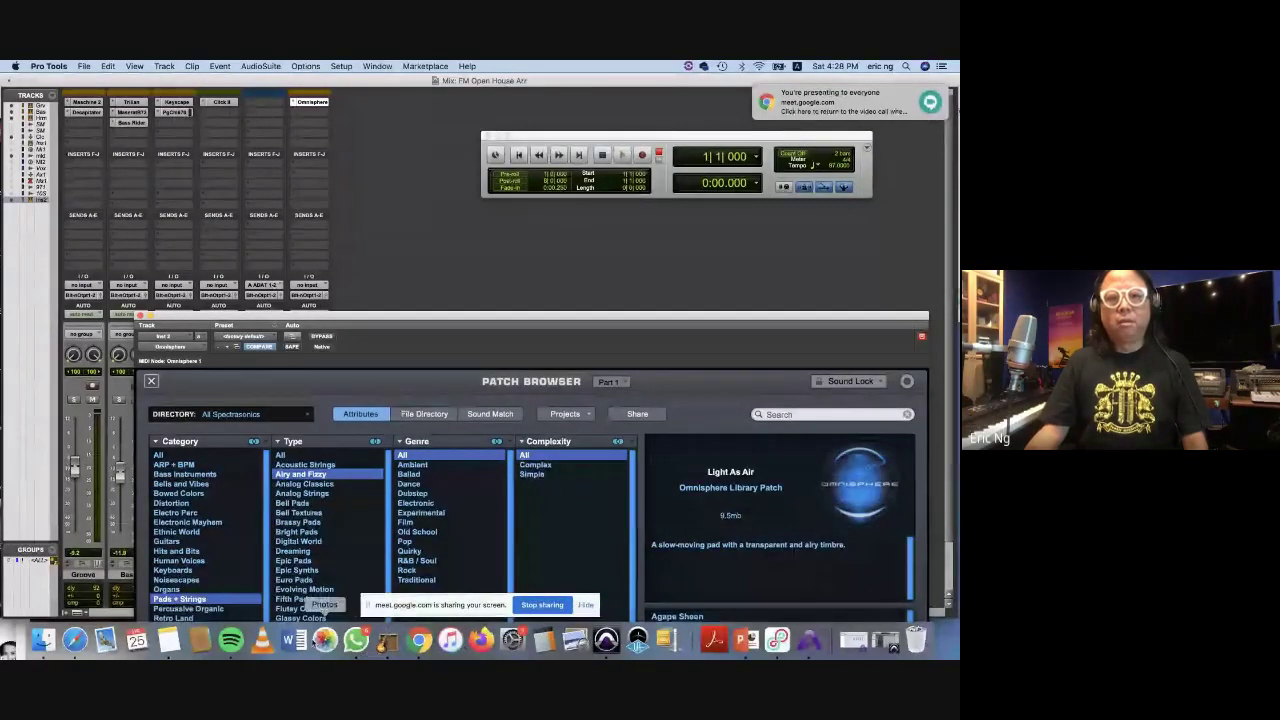
click(387, 645)
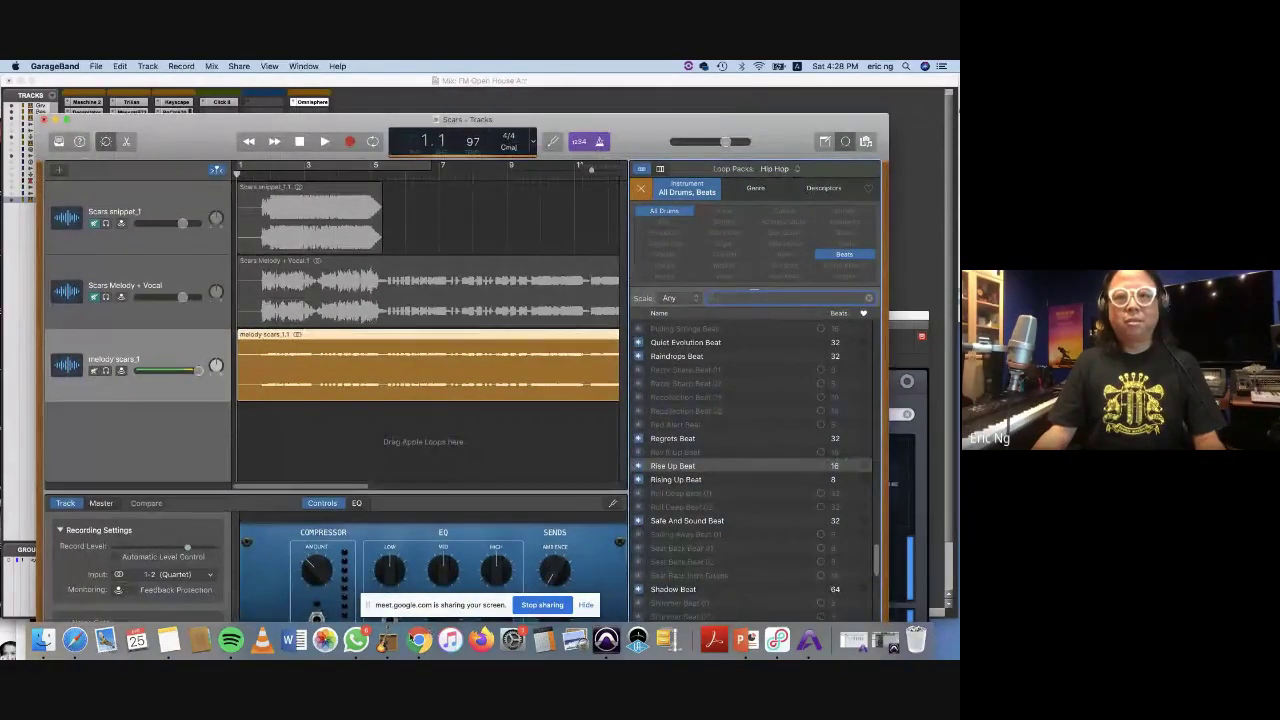
click(231, 640)
drag(528, 84, 529, 152)
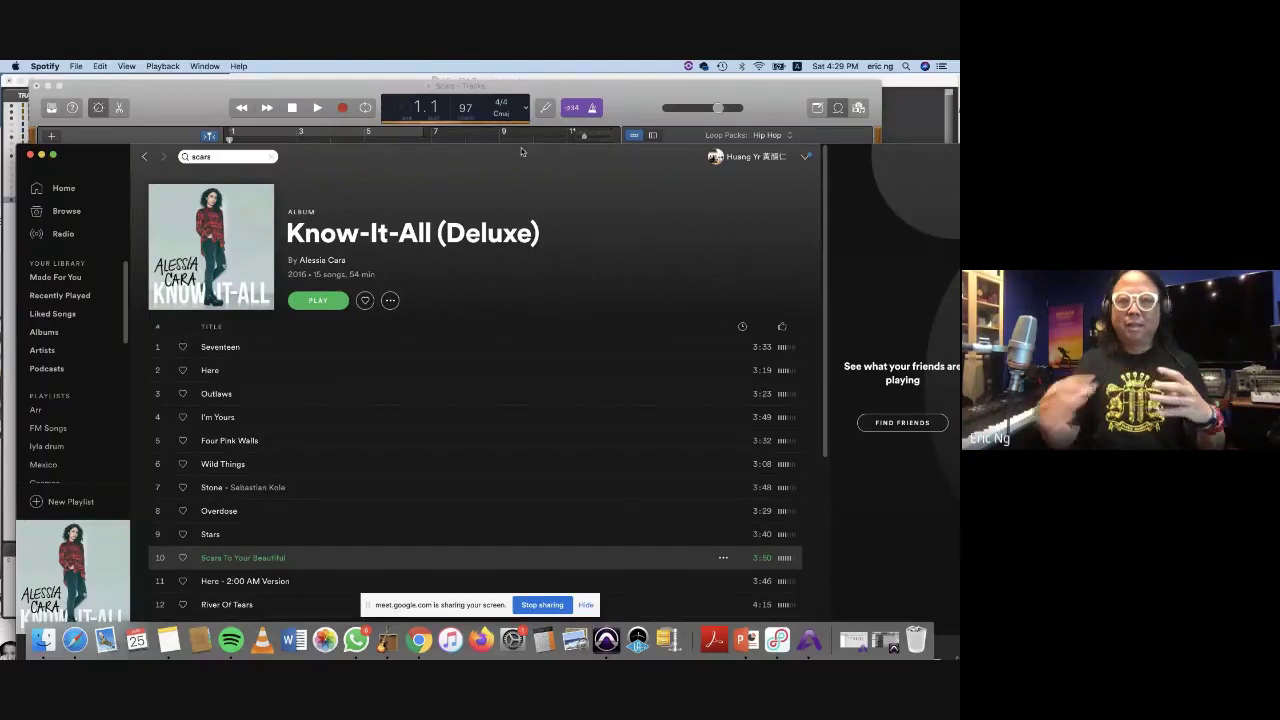
click(627, 100)
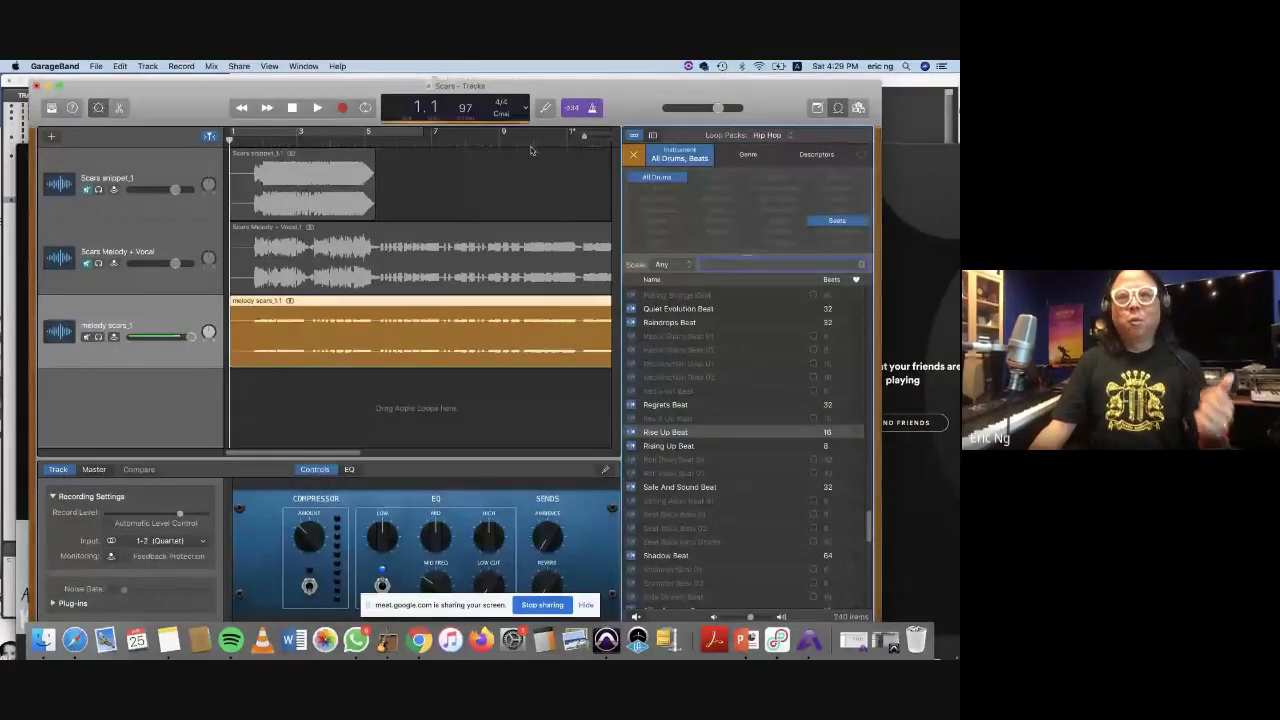
drag(623, 101, 424, 650)
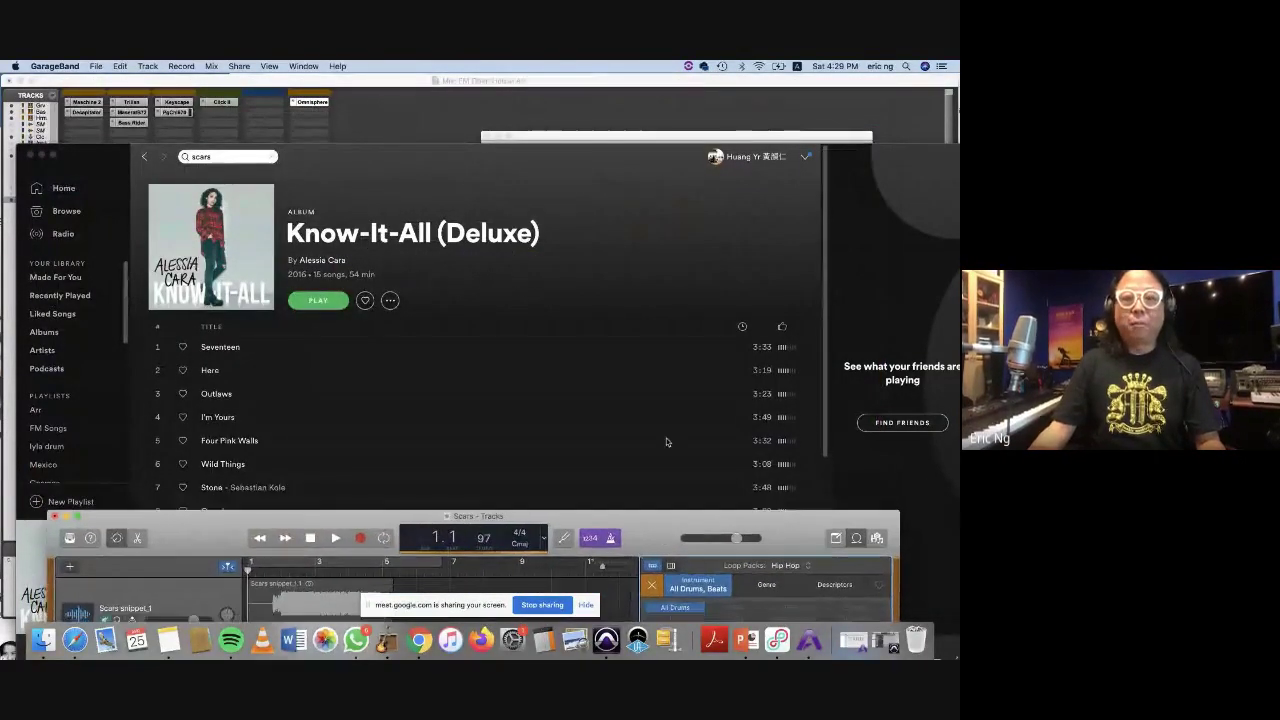
drag(551, 523, 551, 80)
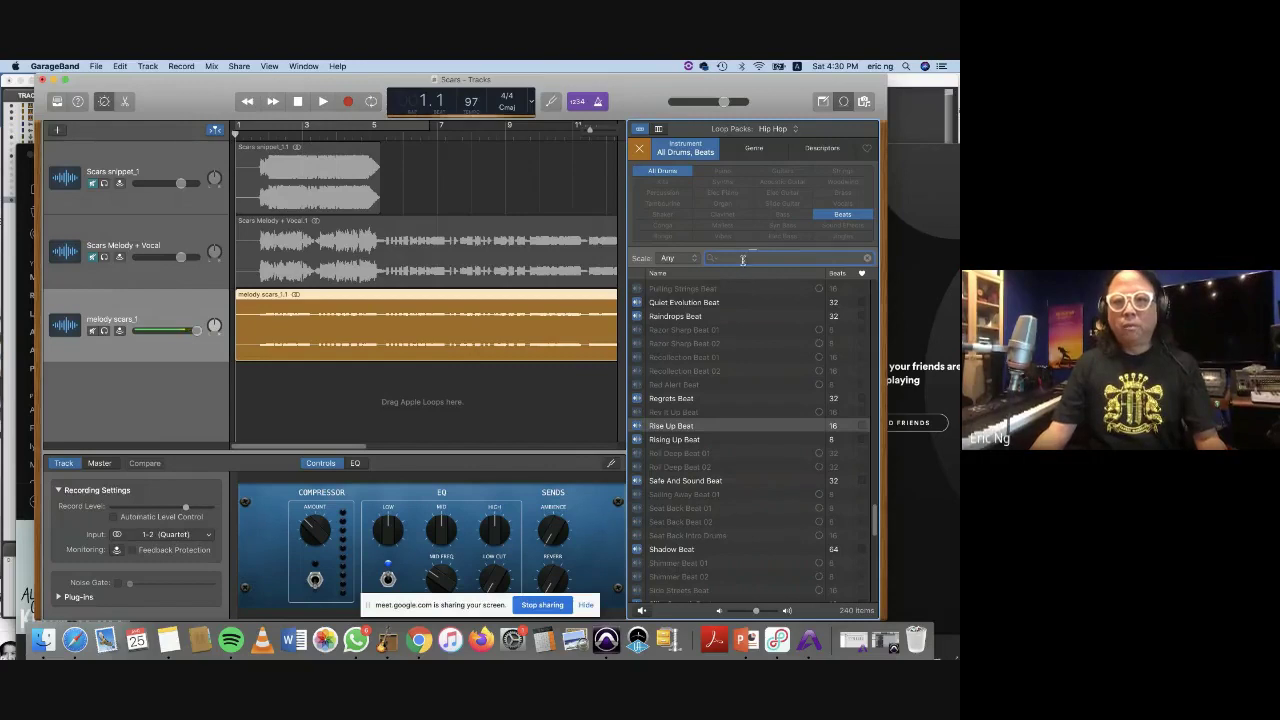
Audition the Rise Up Beat and Rising Up Beat drum loops, then stop the preview.
click(687, 431)
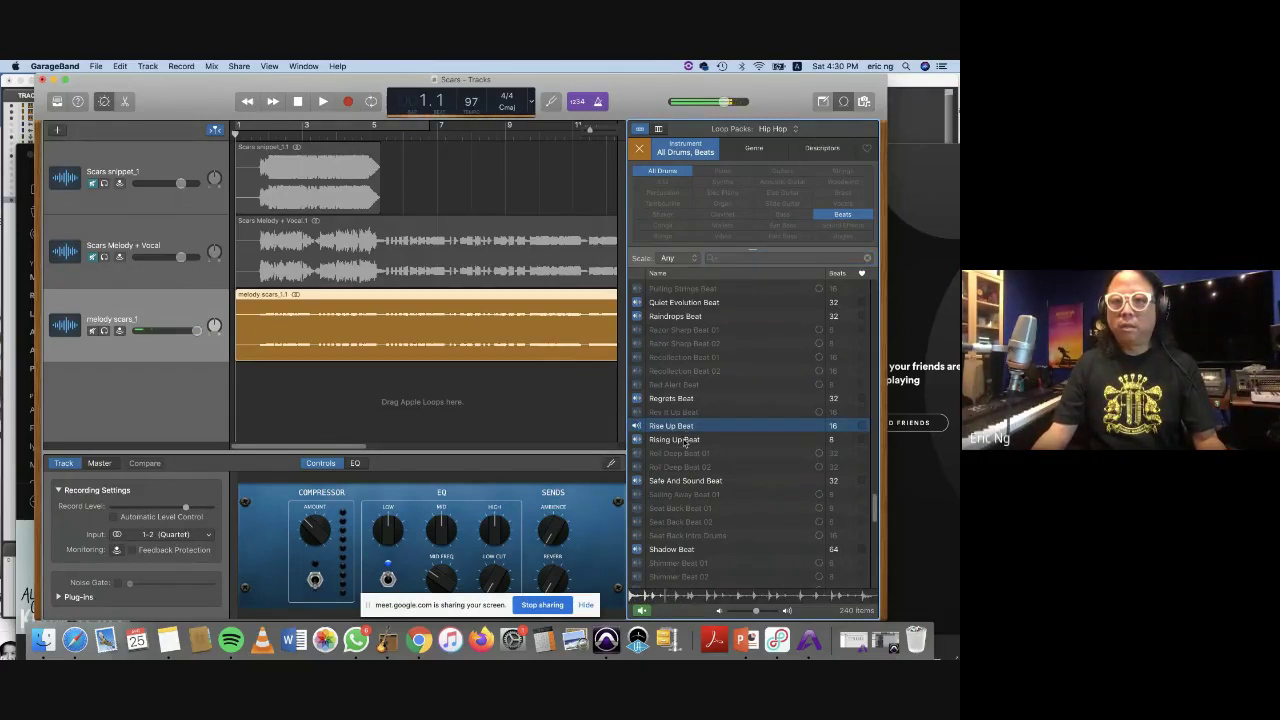
click(685, 440)
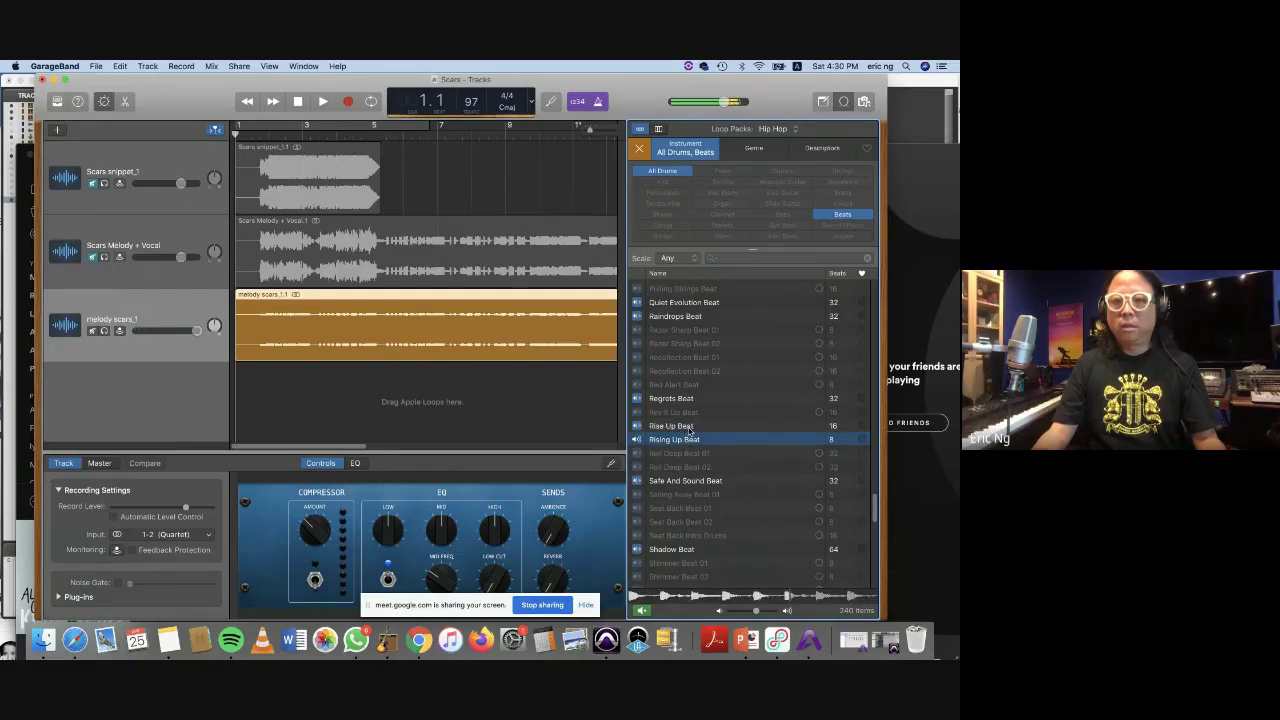
click(688, 428)
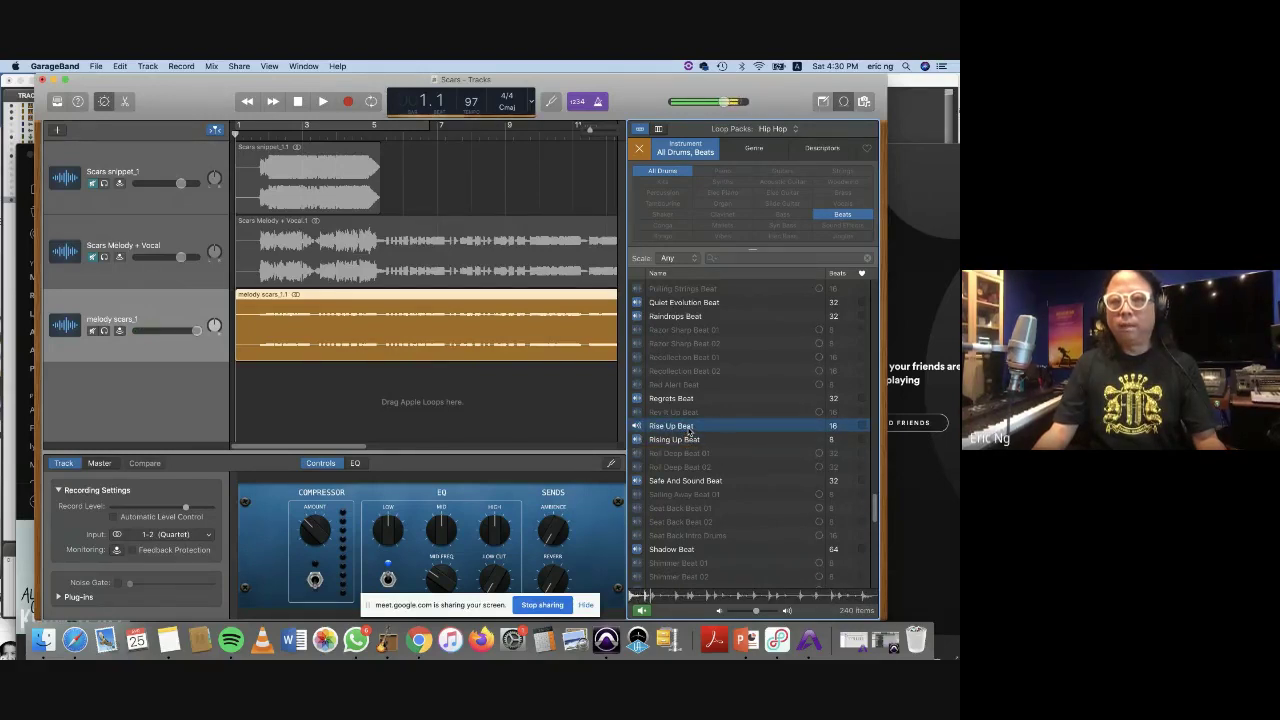
click(688, 430)
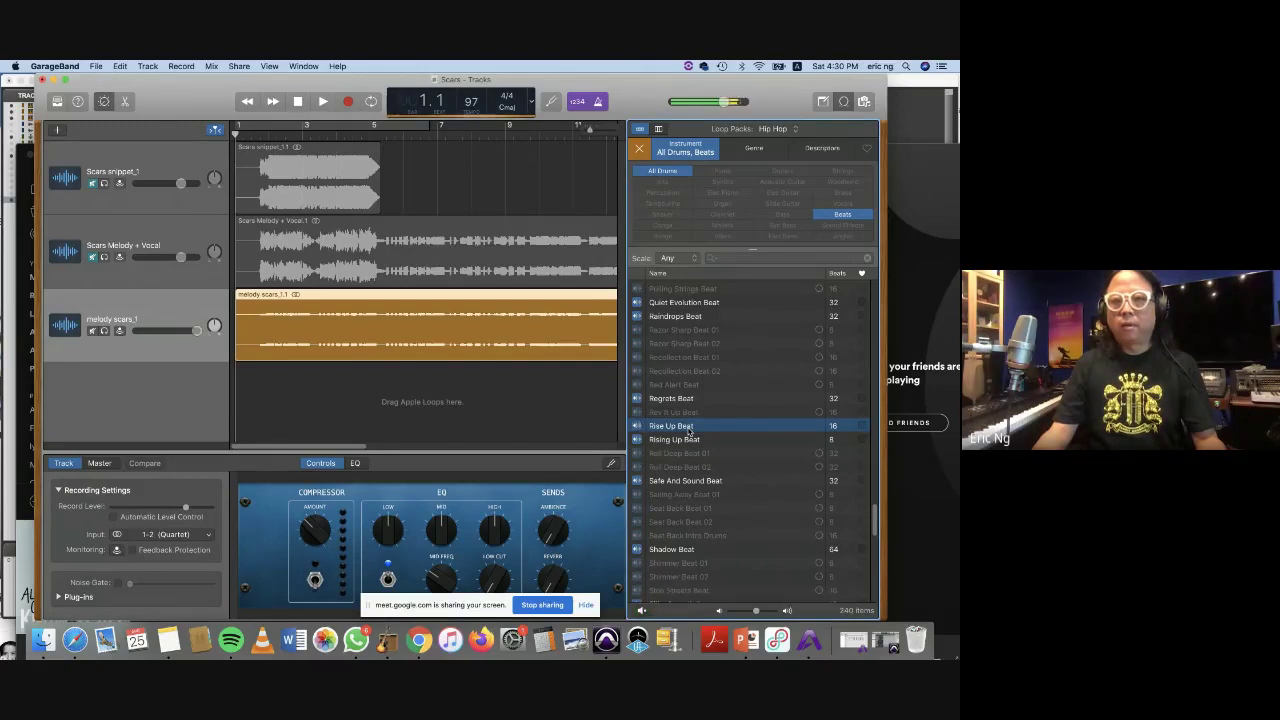
Try the Rise Up Beat loop on a new track from bar 2, repeated beneath the melody during playback, and undo both edits.
drag(645, 427, 268, 382)
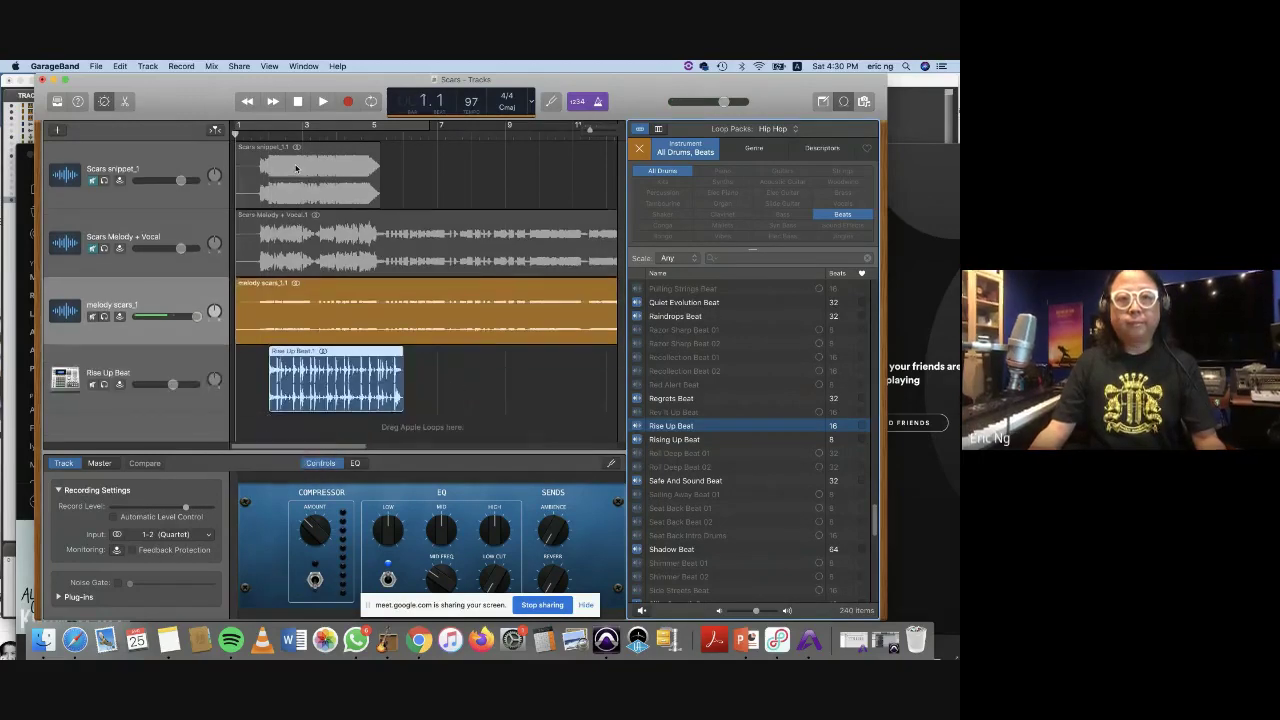
key(space)
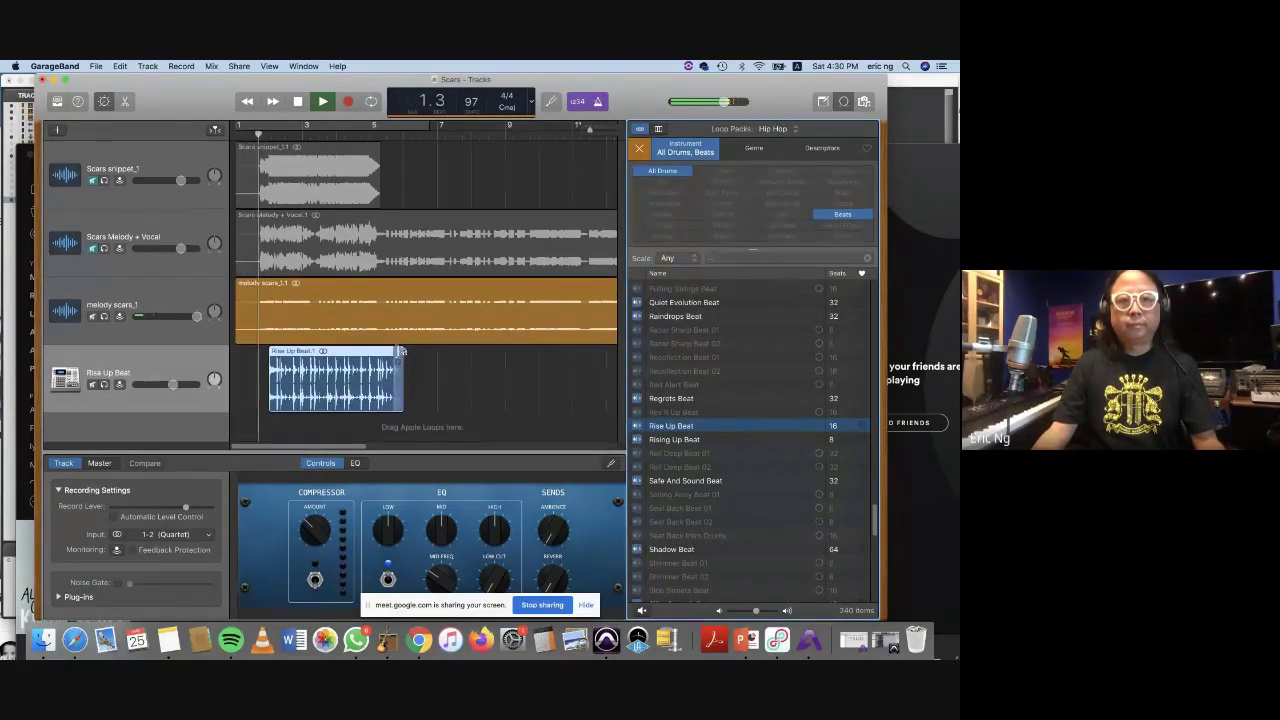
drag(403, 352, 486, 354)
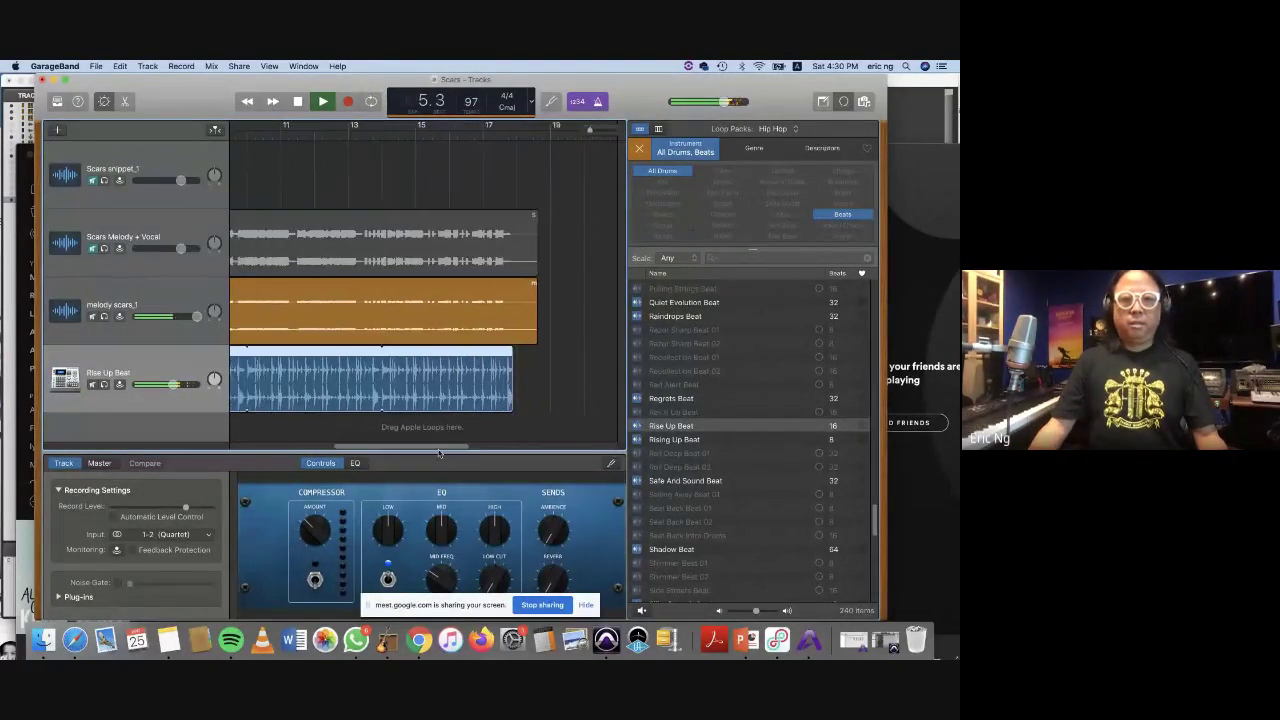
scroll(486, 362, left, 10)
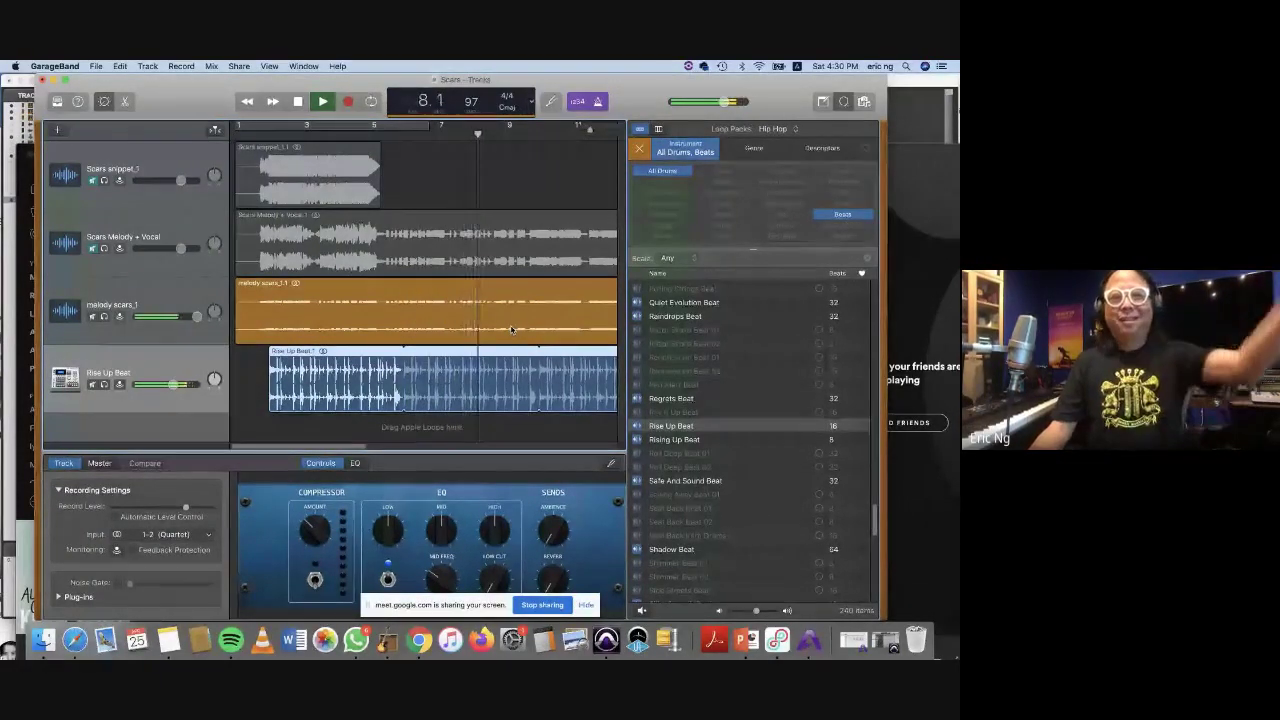
key(space)
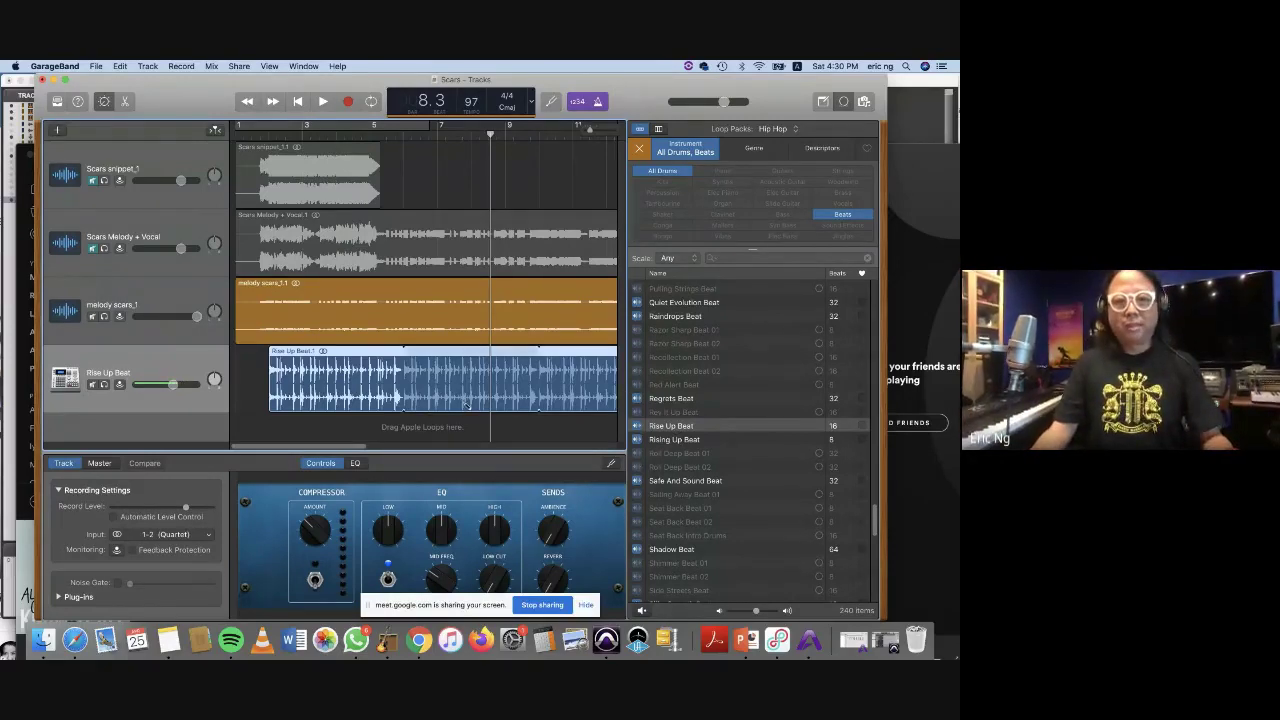
key(super+z)
key(super+z)
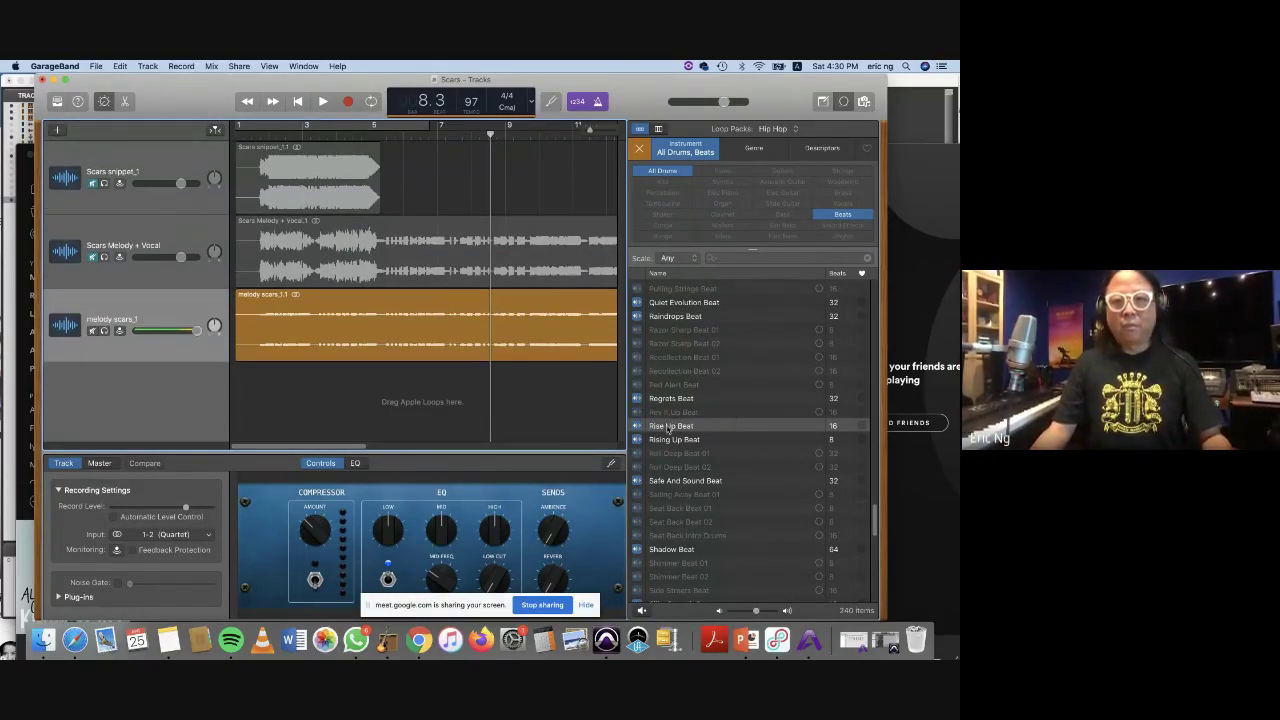
Place the Rise Up Beat loop on a new track at bar 2 and repeat it to about bar 17 while playing the song.
drag(670, 428, 270, 391)
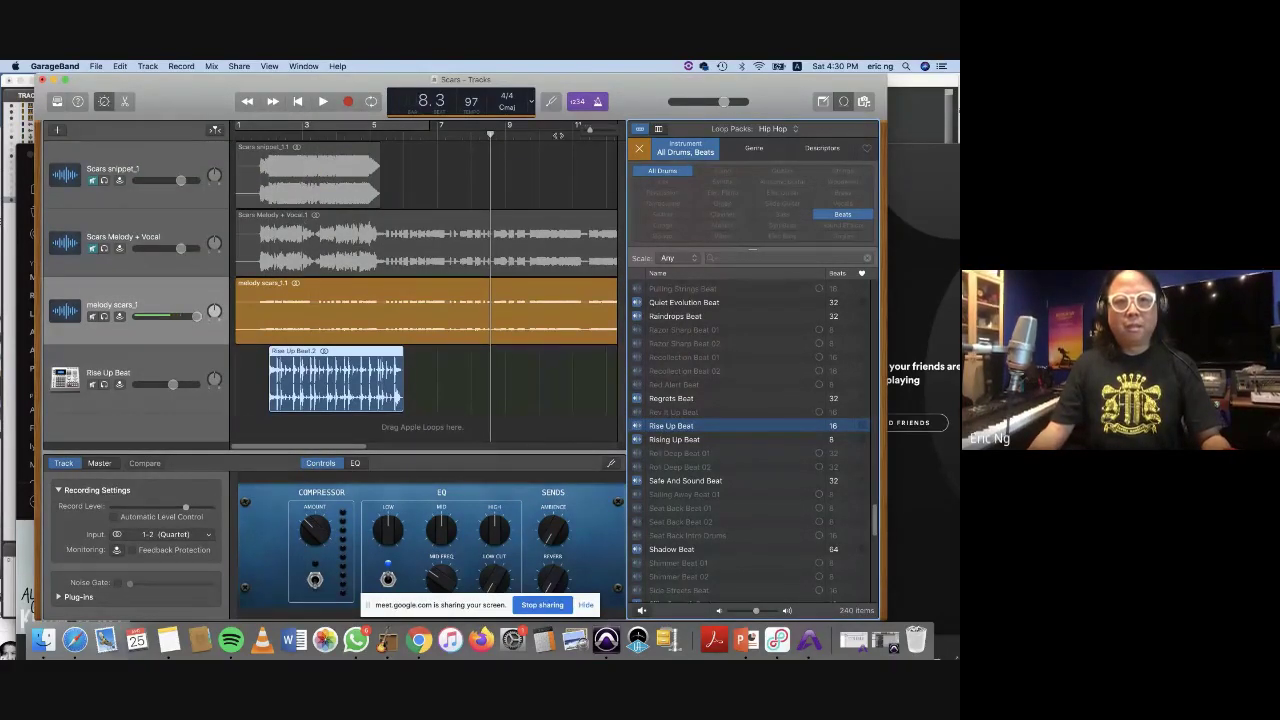
click(378, 130)
key(Return)
key(space)
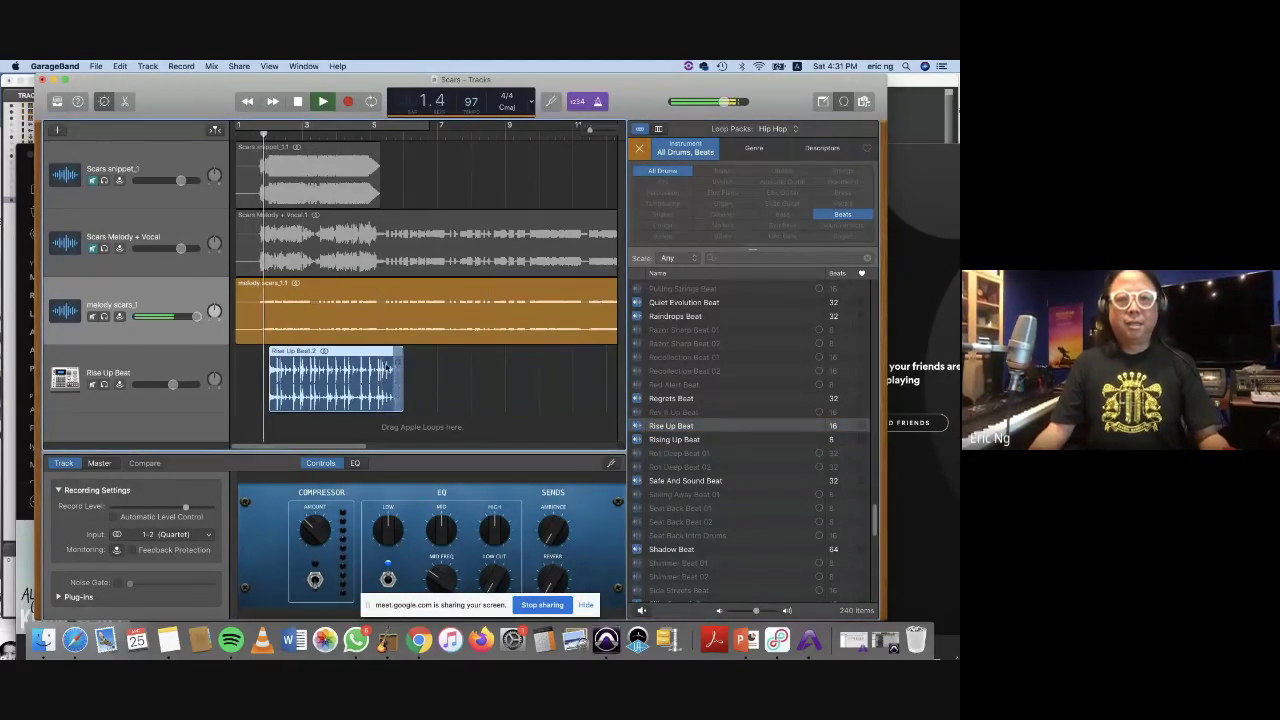
drag(406, 356, 558, 364)
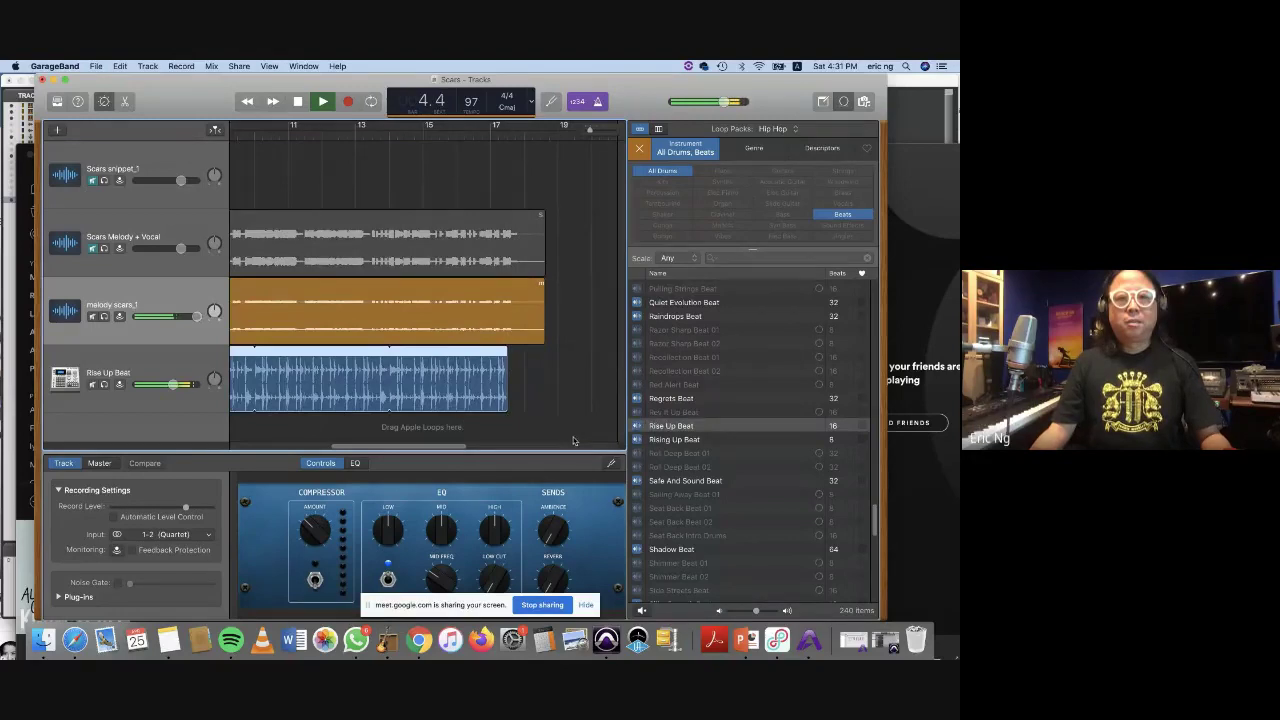
scroll(450, 380, left, 8)
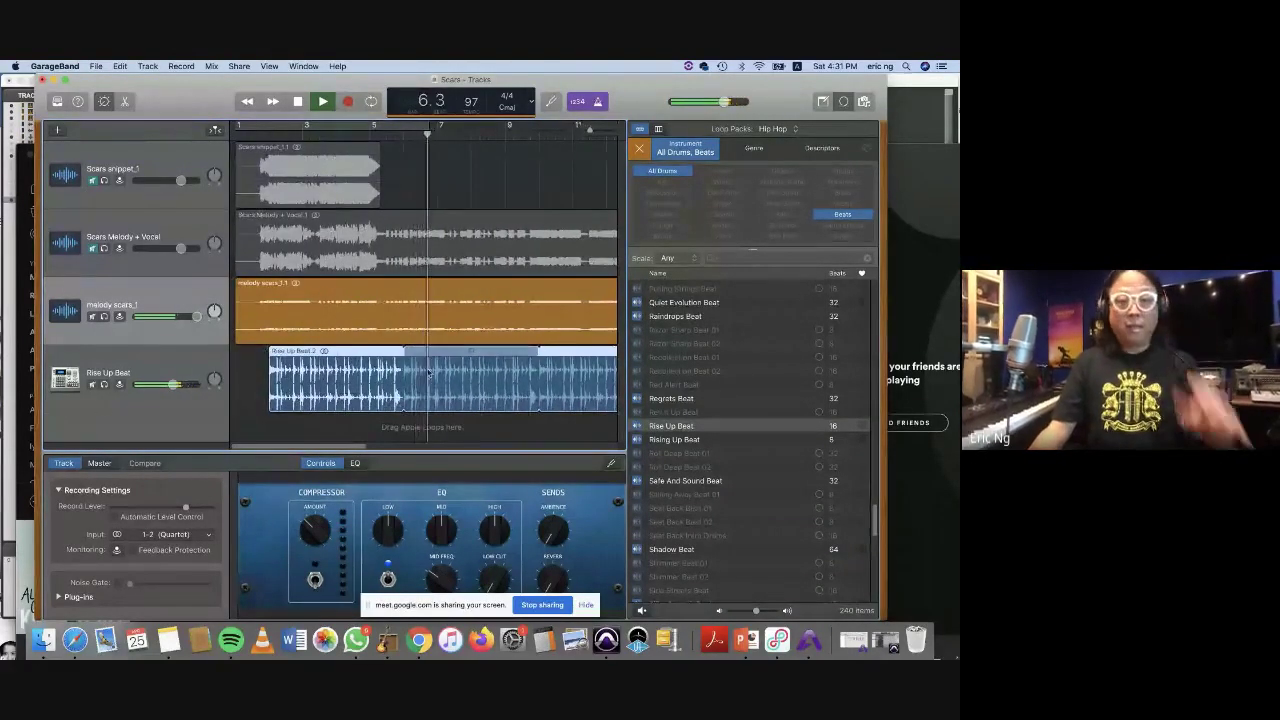
key(space)
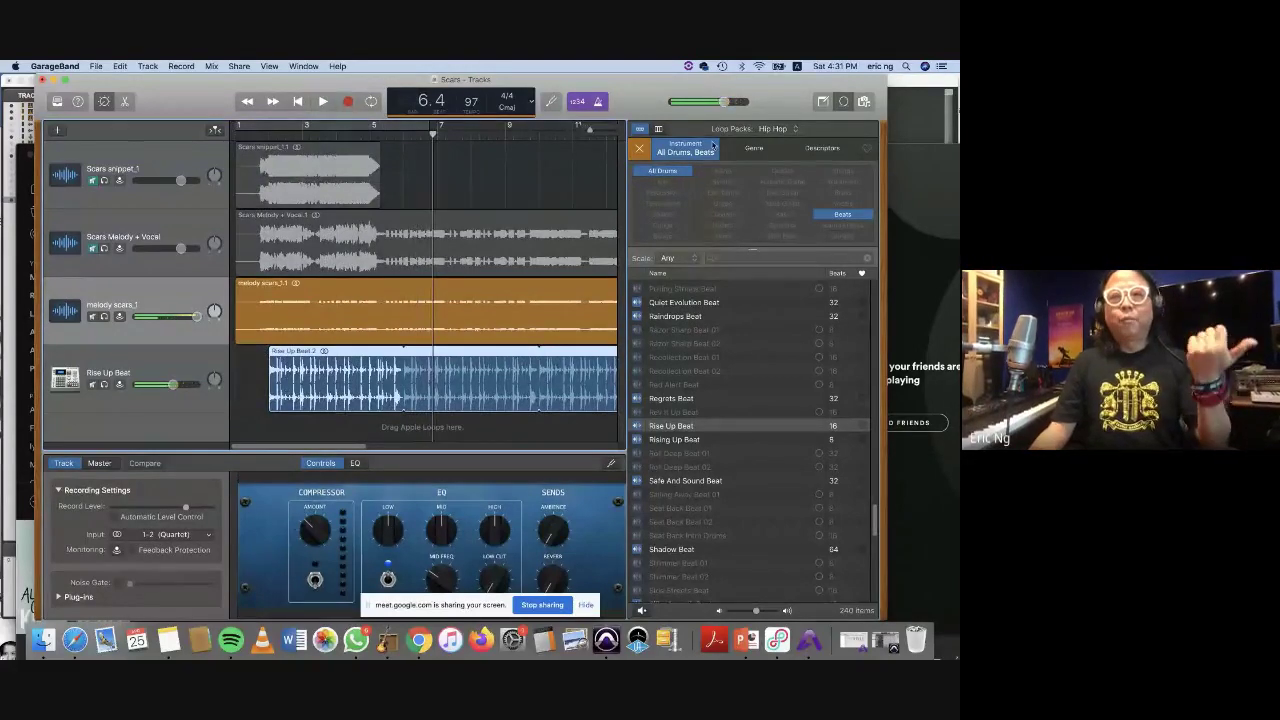
Check the latest replies in the Google Meet chat in Chrome and return to the GarageBand project.
double_click(714, 84)
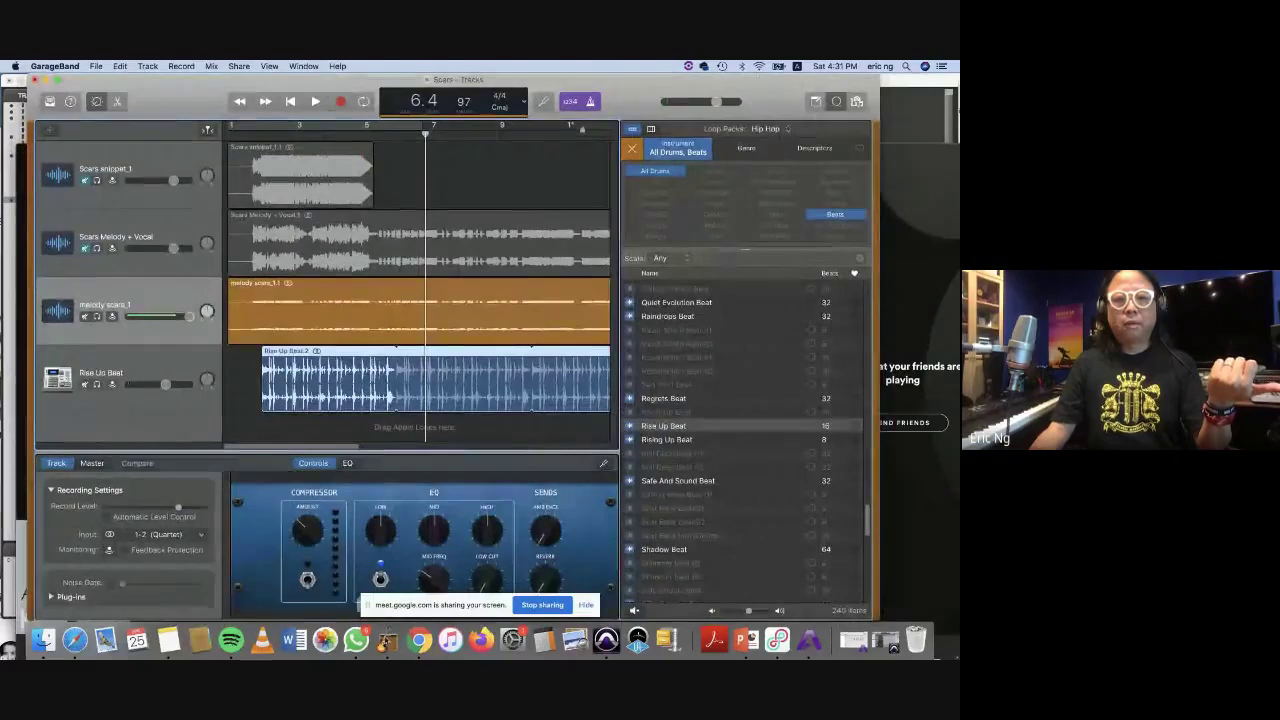
key(super+Tab)
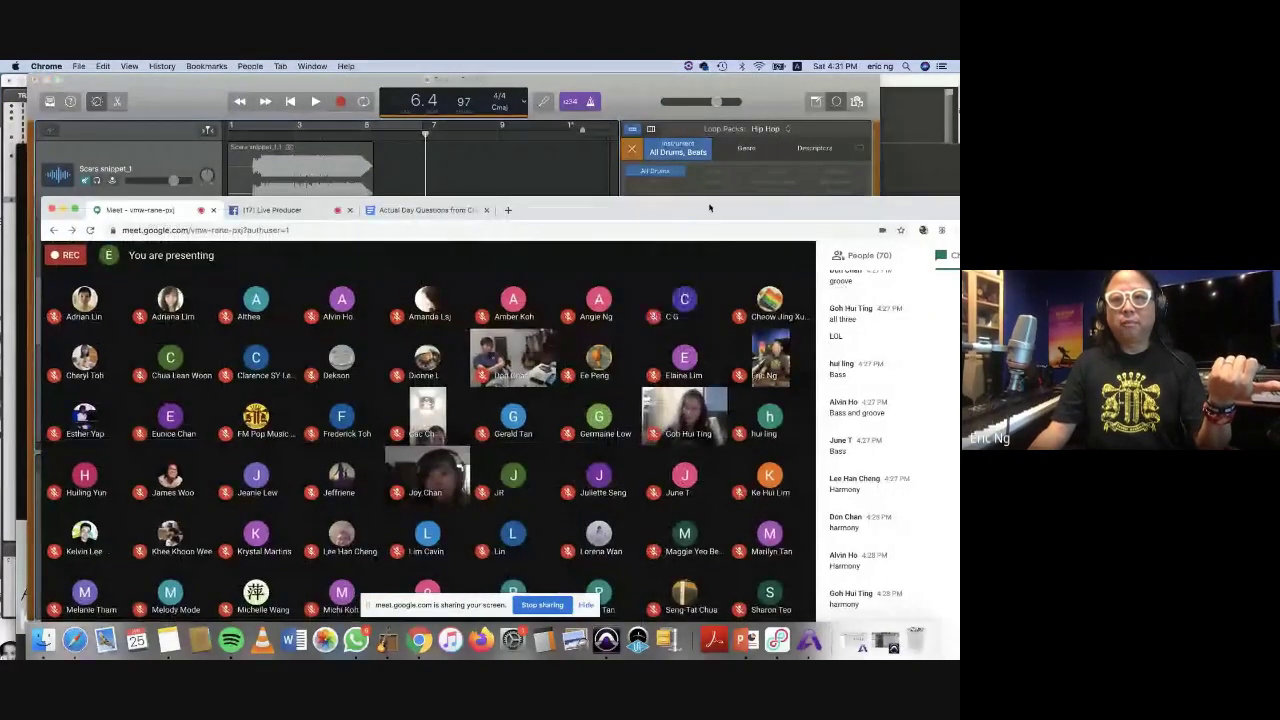
double_click(654, 150)
drag(656, 70, 672, 87)
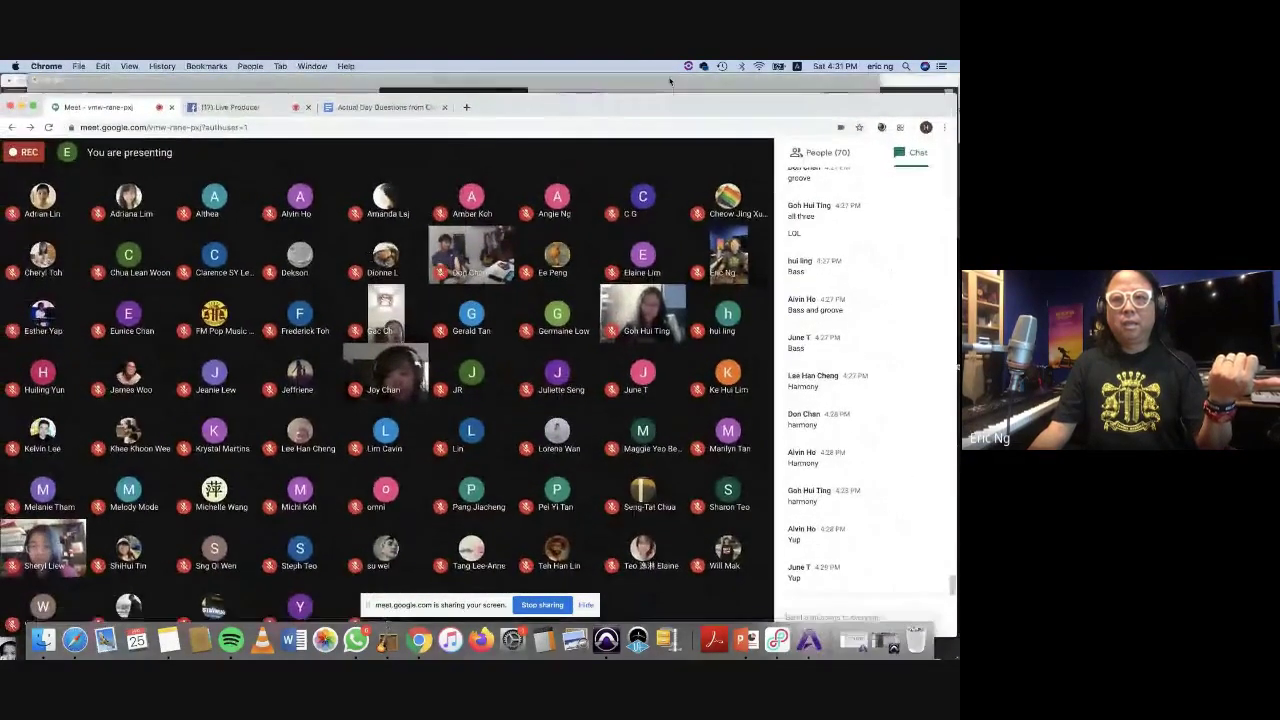
key(super+Tab)
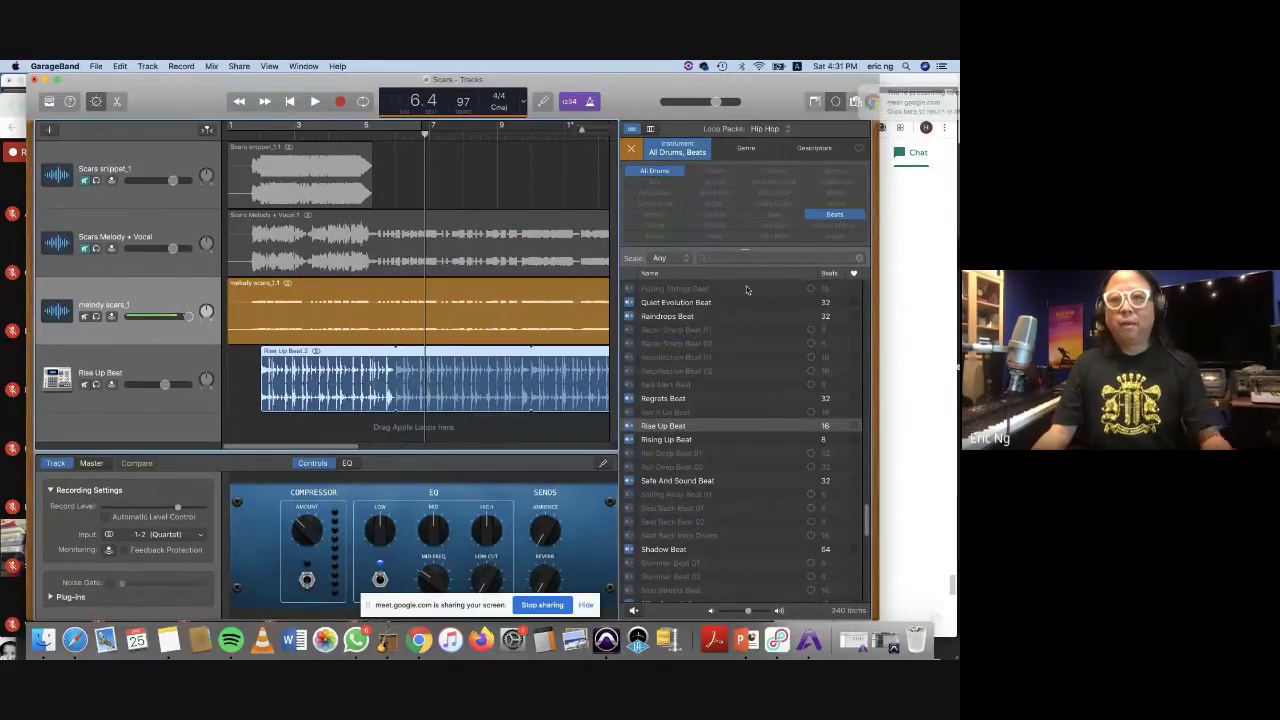
Filter the loops to the Bass instrument in Major scale and place Rise Up Bass on a new track at bar 2.
click(632, 150)
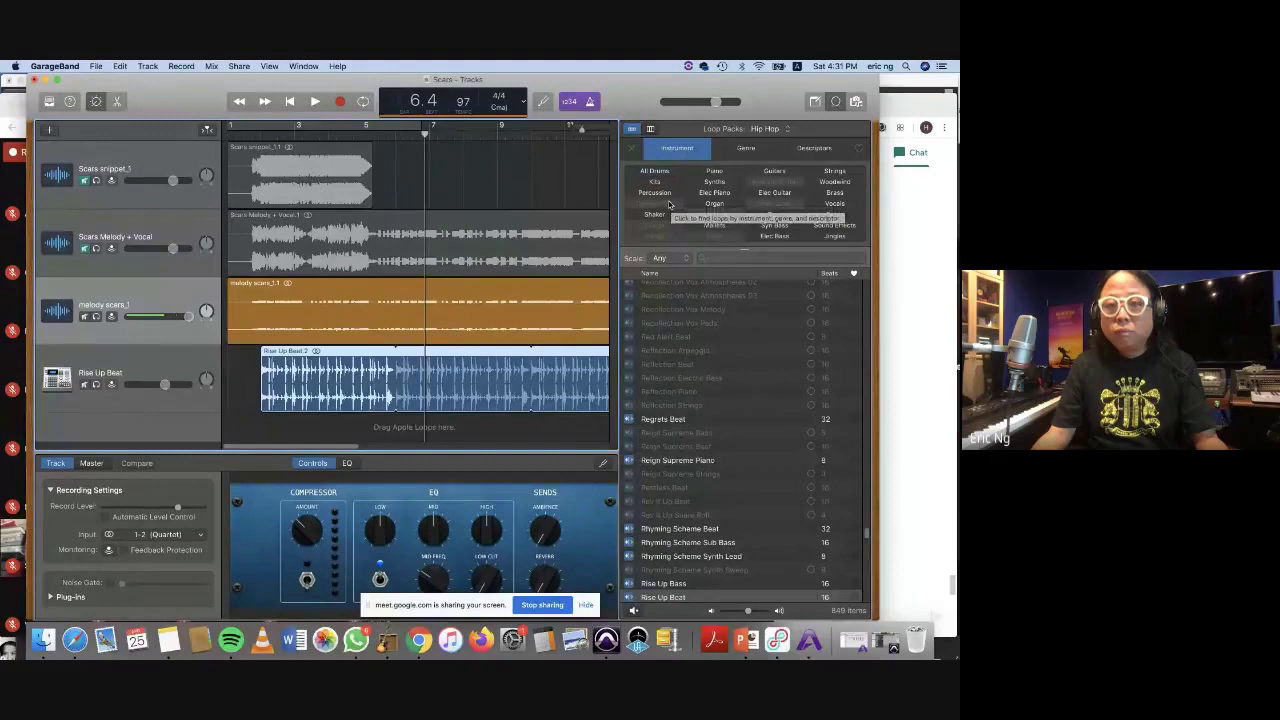
click(660, 258)
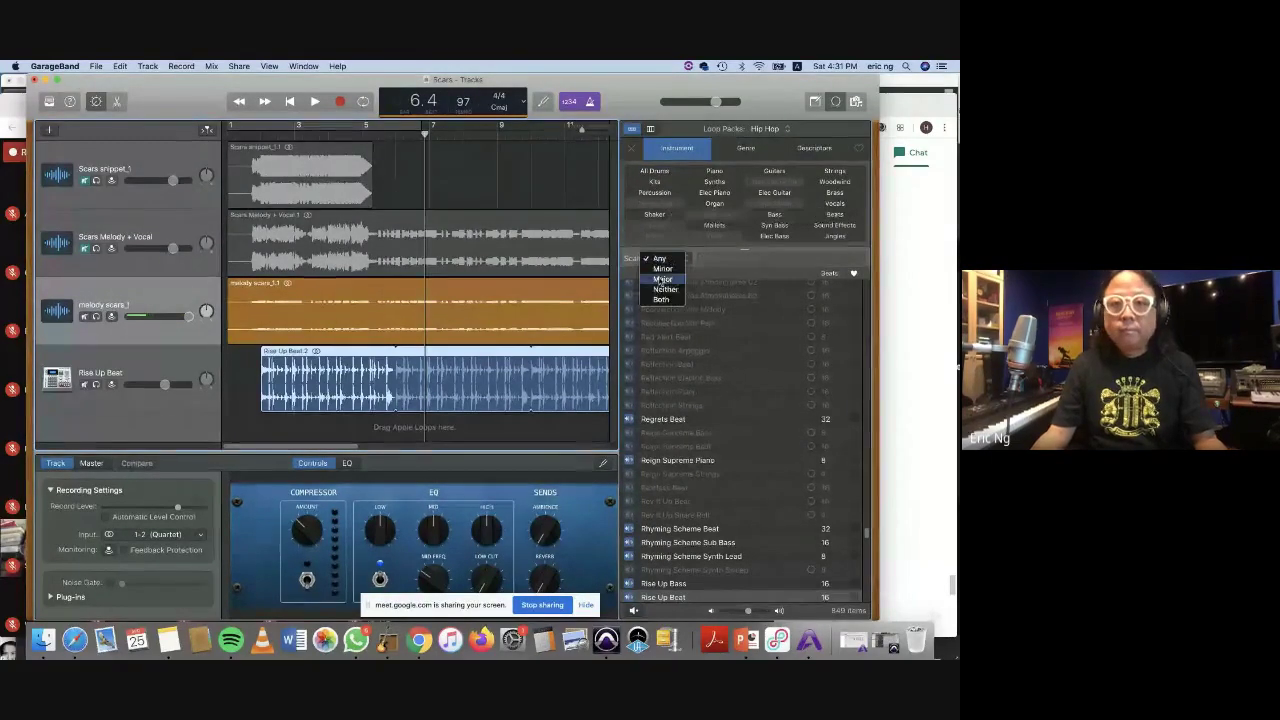
click(663, 279)
click(762, 215)
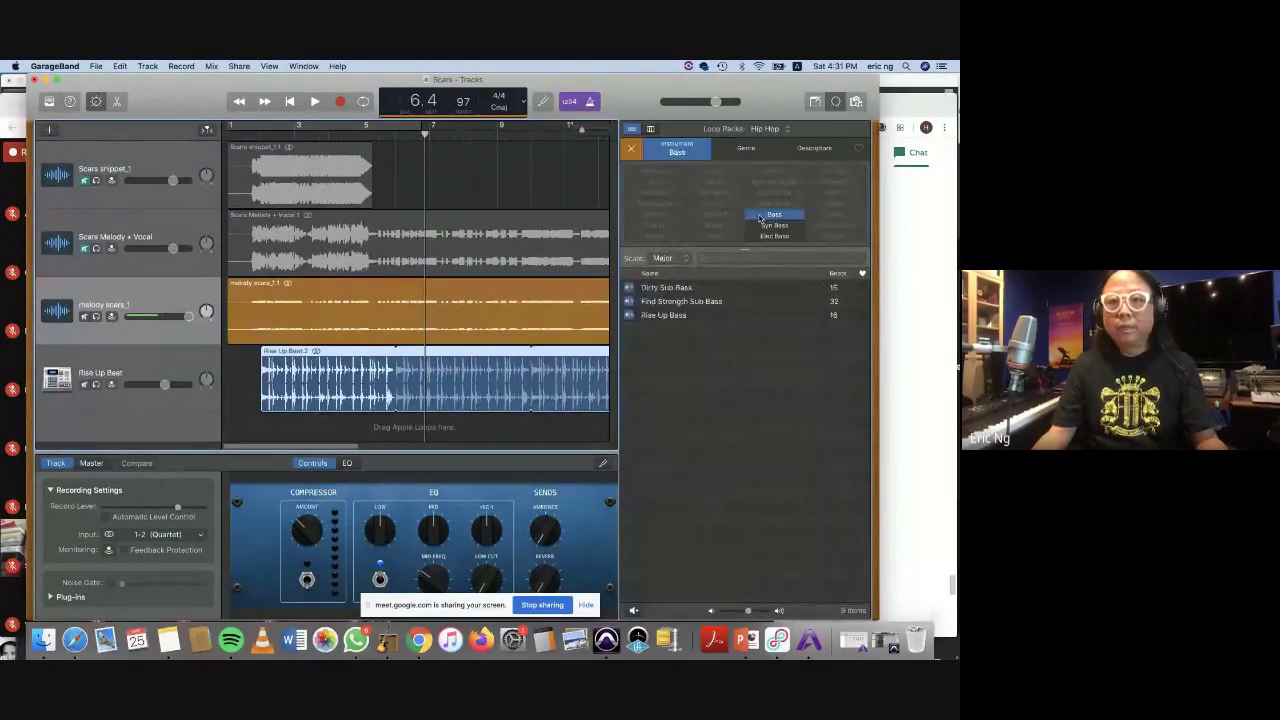
click(713, 316)
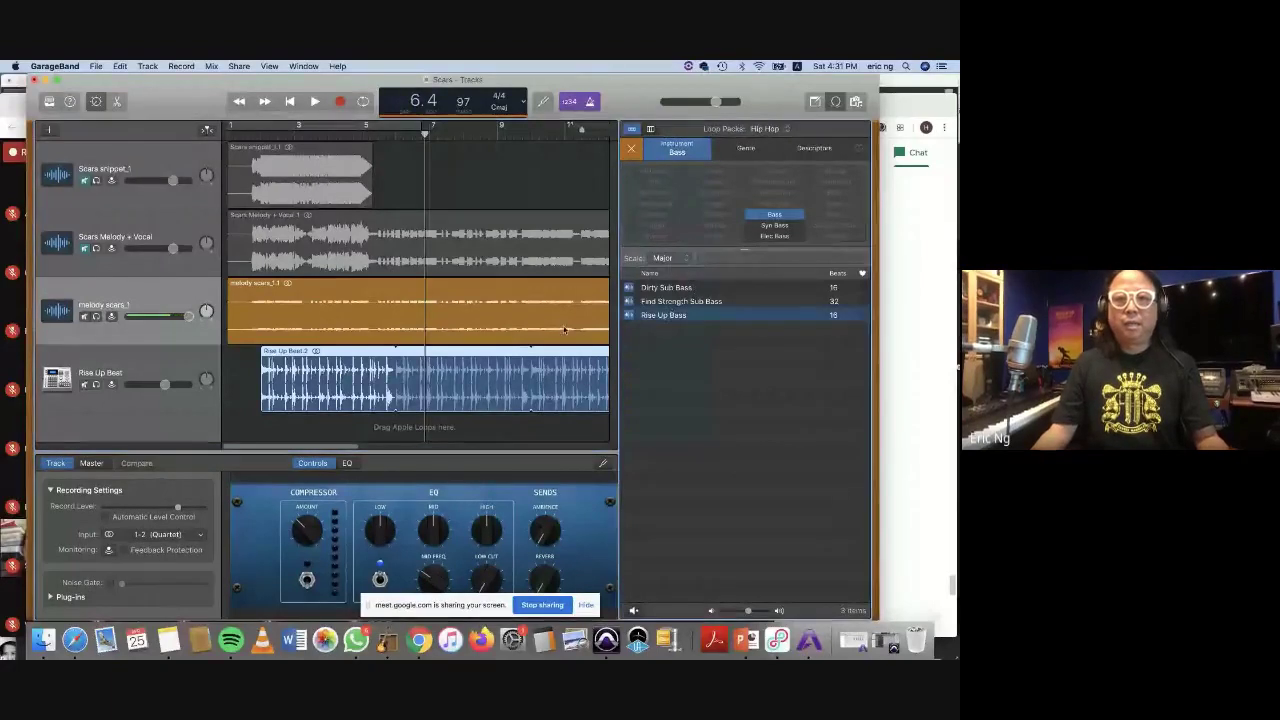
drag(648, 313, 265, 436)
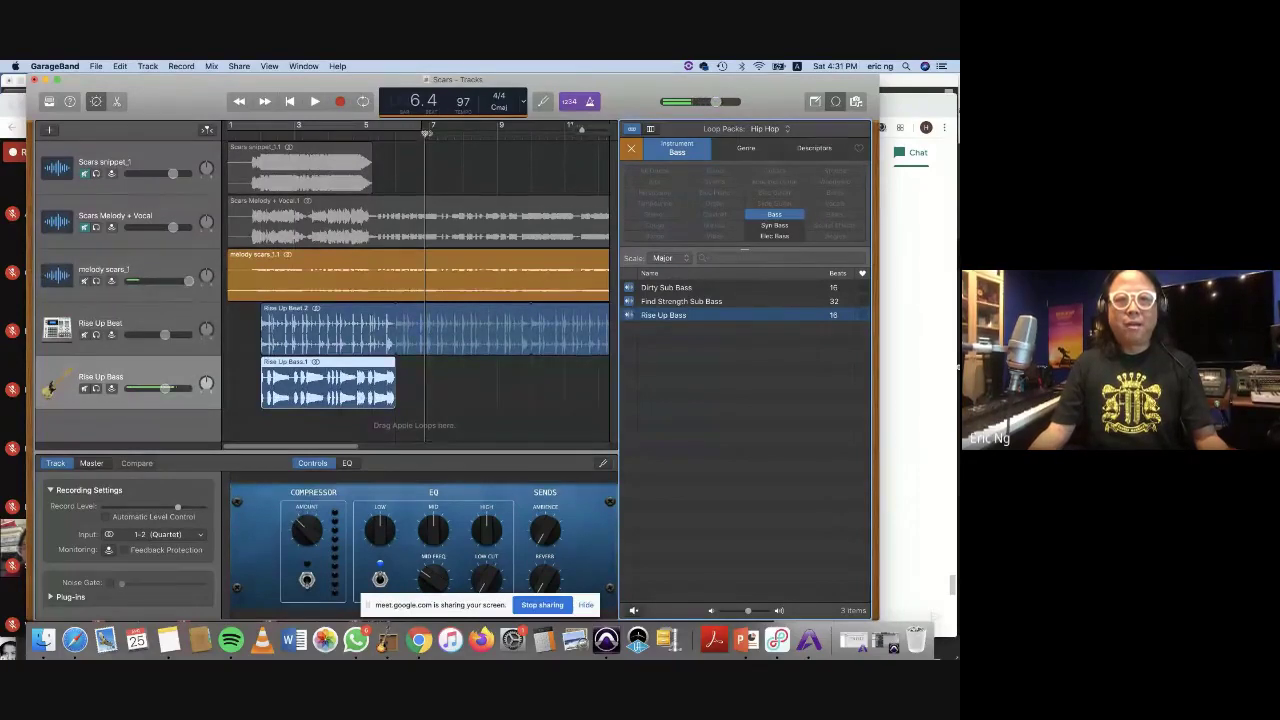
Play the song from the beginning and repeat the Rise Up Bass loop to about bar 17, matching the beat's length.
key(Return)
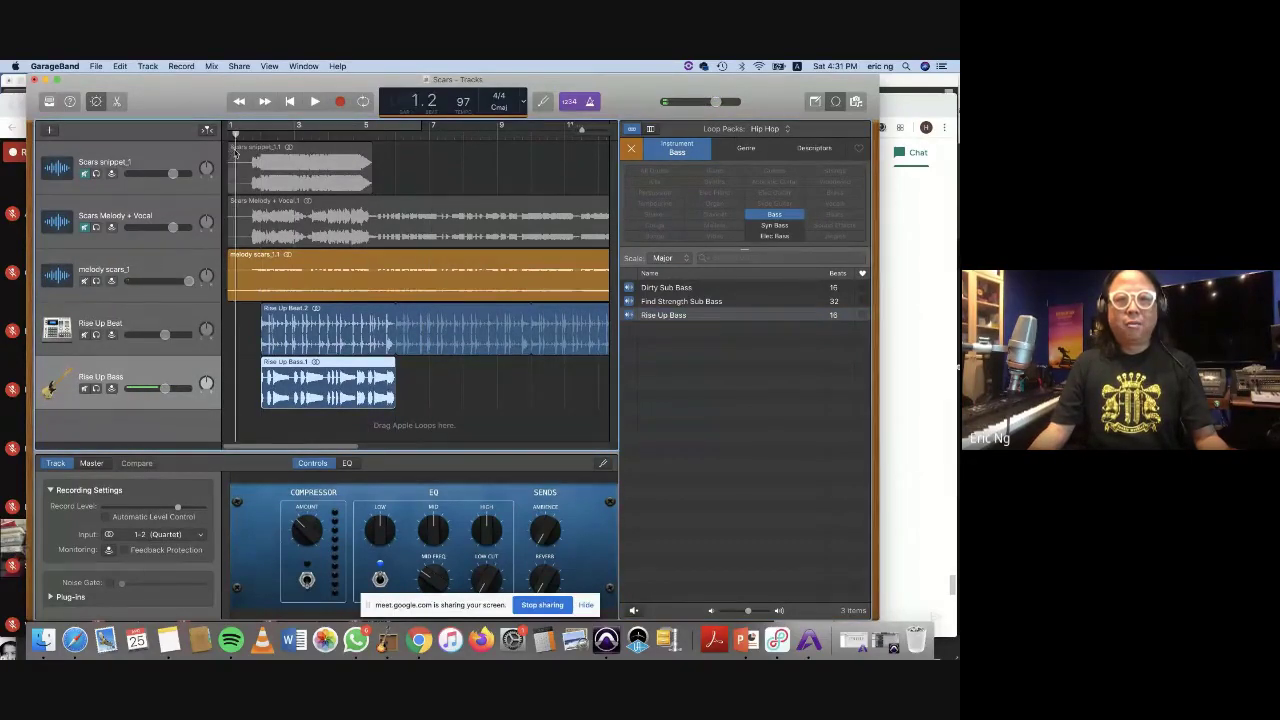
key(space)
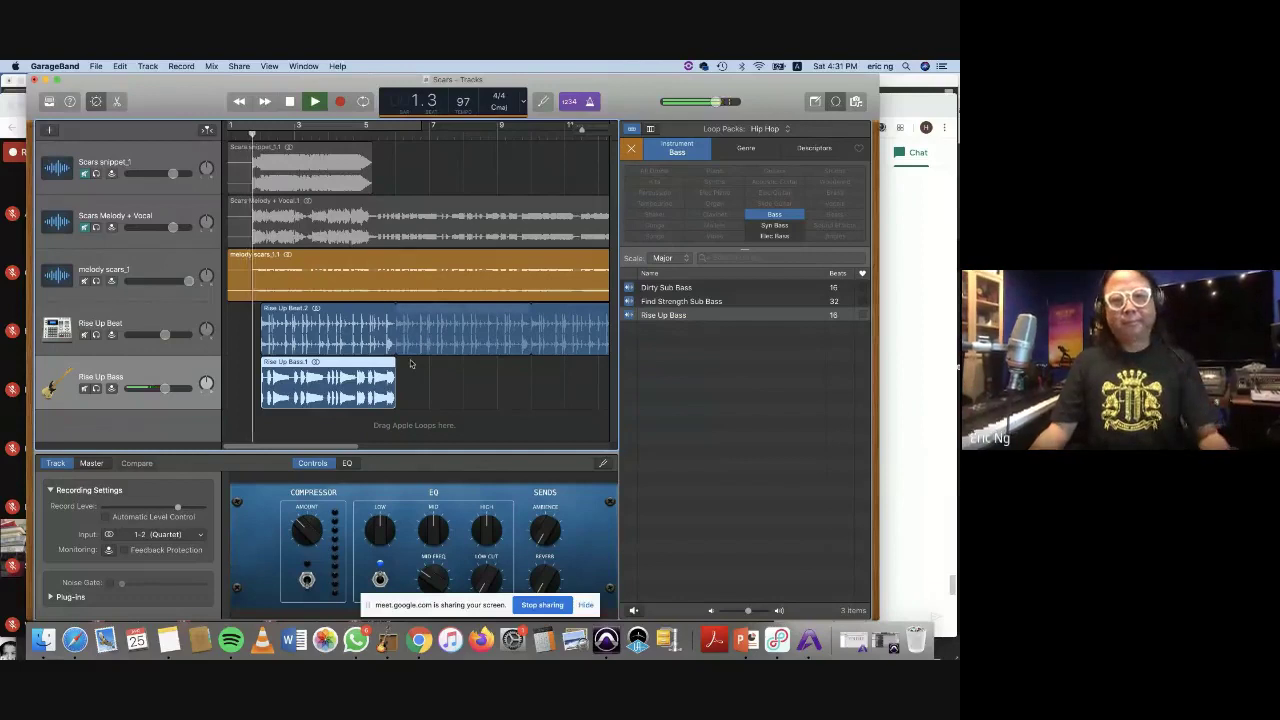
drag(398, 364, 509, 374)
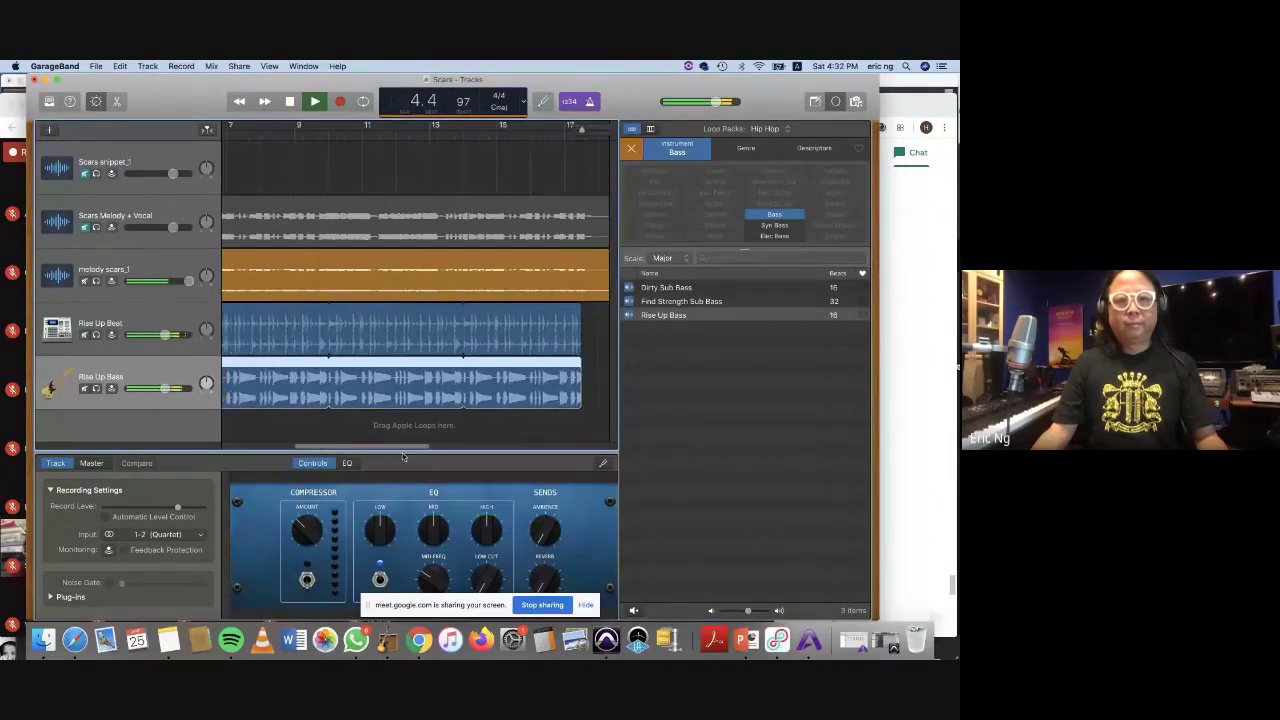
scroll(330, 360, left, 10)
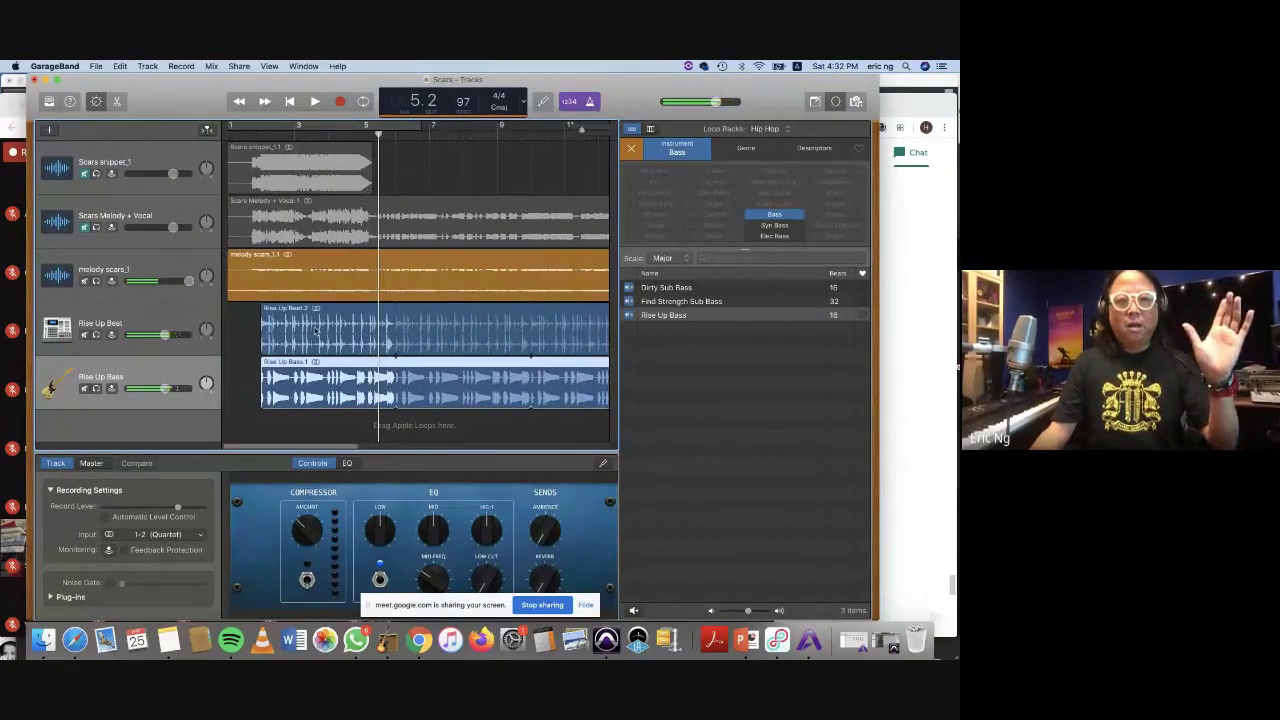
Clear the Bass instrument filter, preview the Rise Up Piano loop and place it on a new track at bar 2.
click(631, 148)
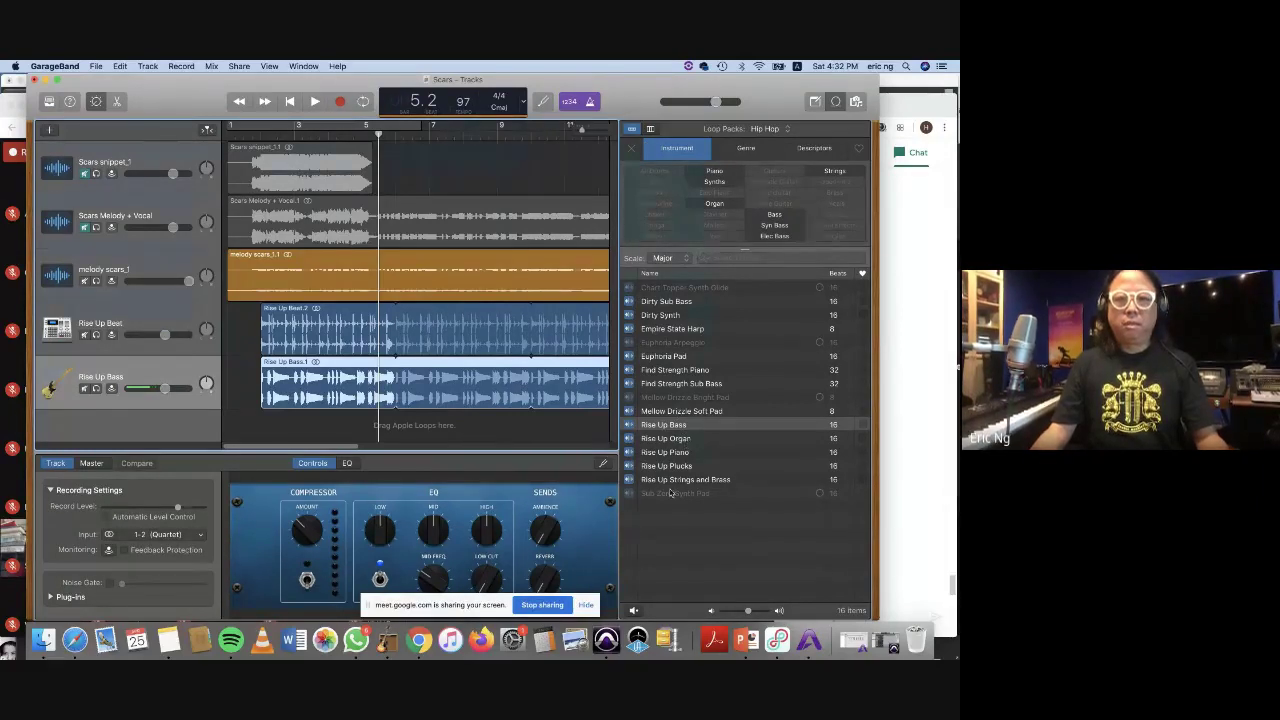
click(668, 452)
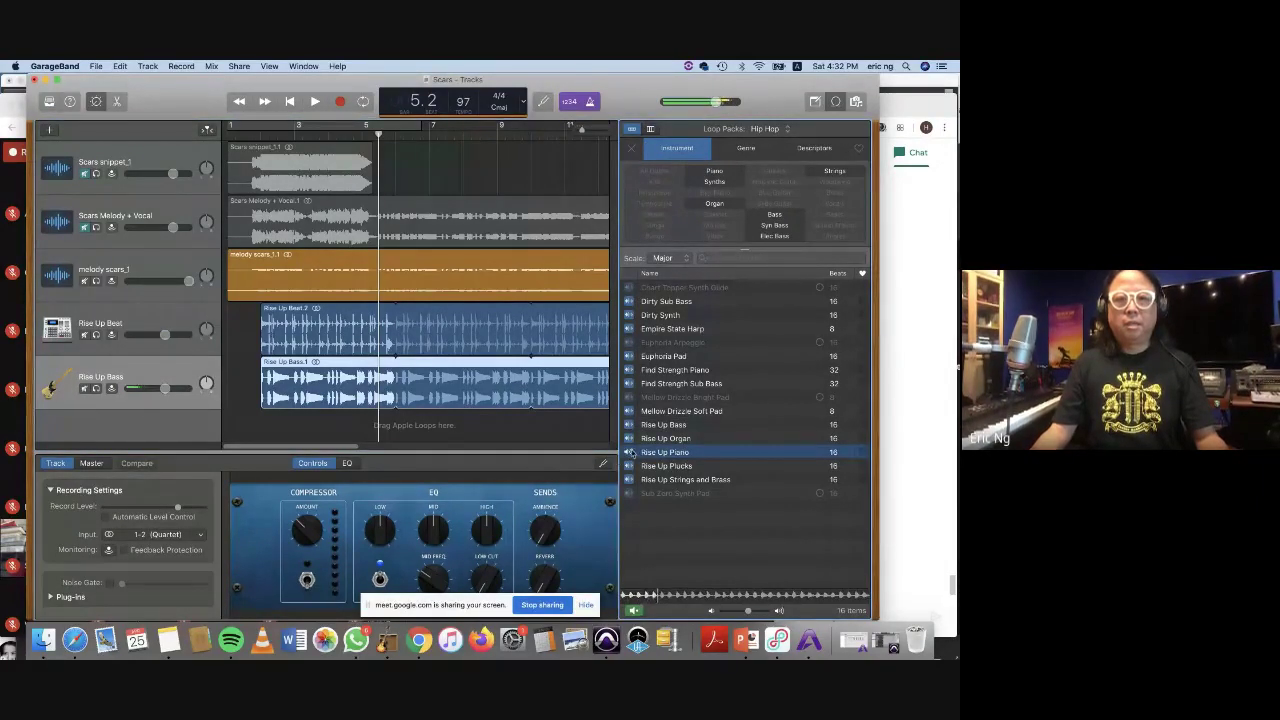
drag(646, 452, 277, 350)
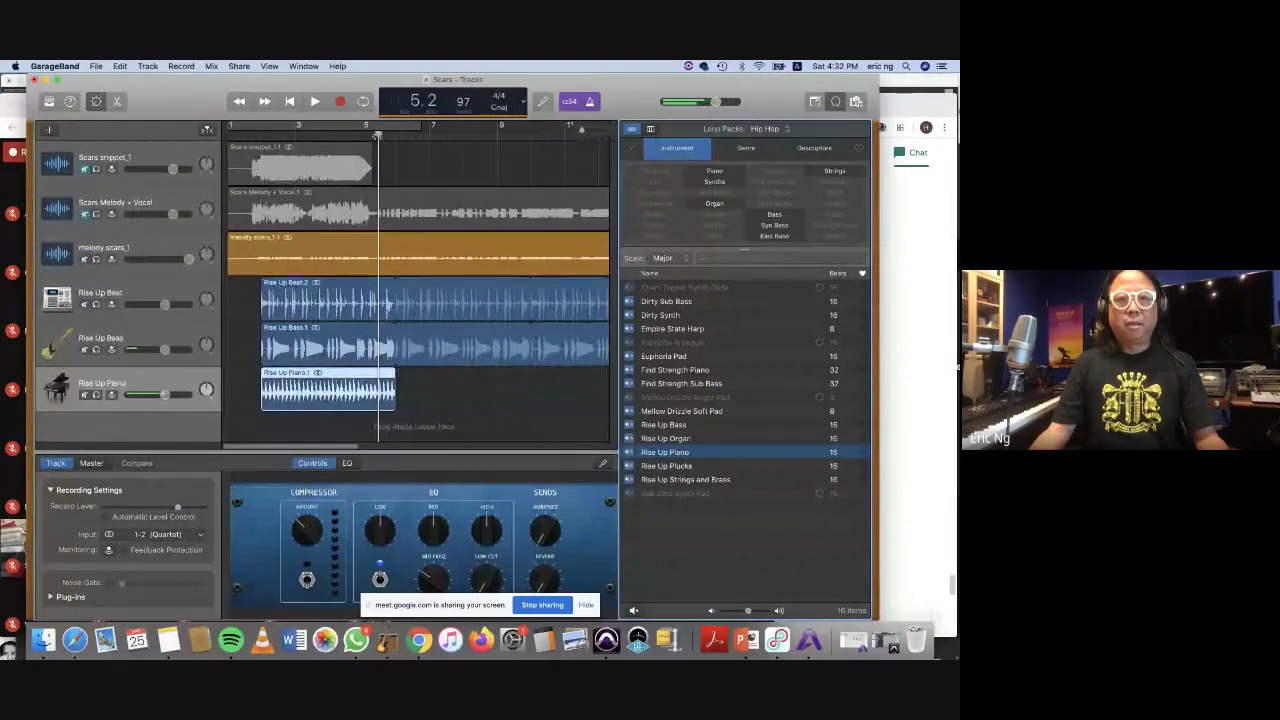
Play from just before bar 2 while repeating the Rise Up Piano loop to about bar 17, and stop playback.
drag(385, 133, 253, 136)
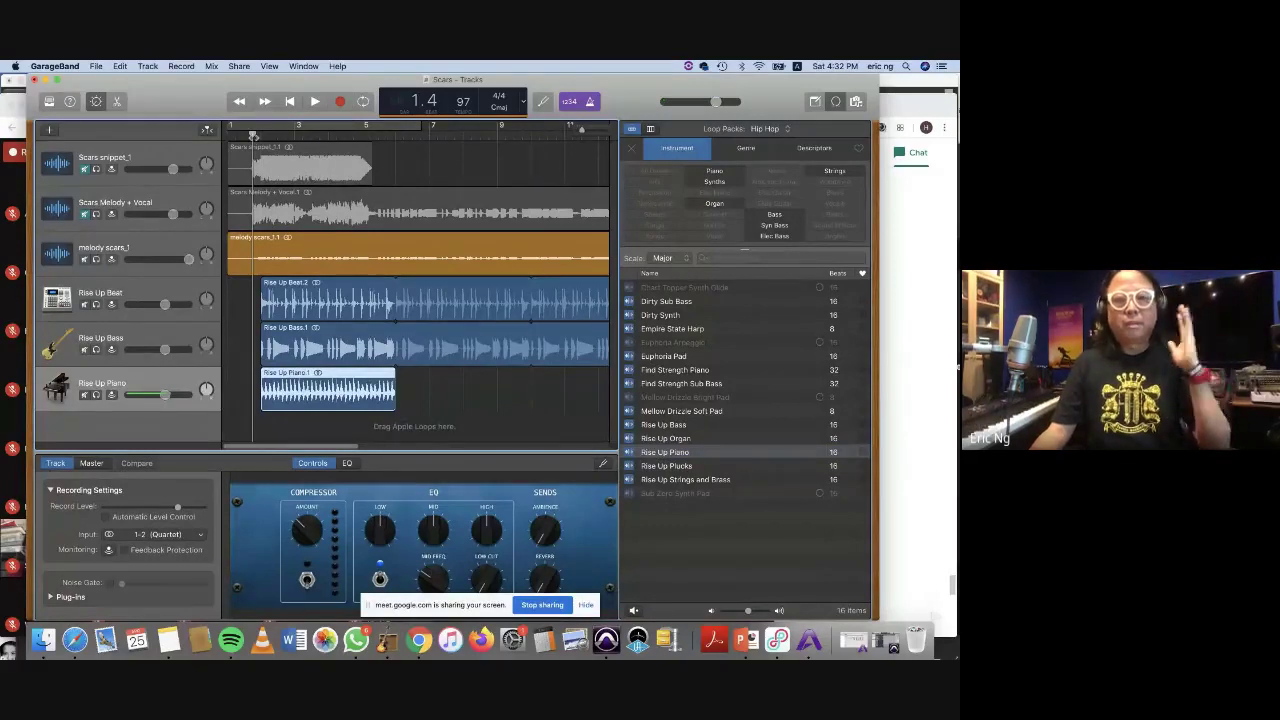
key(space)
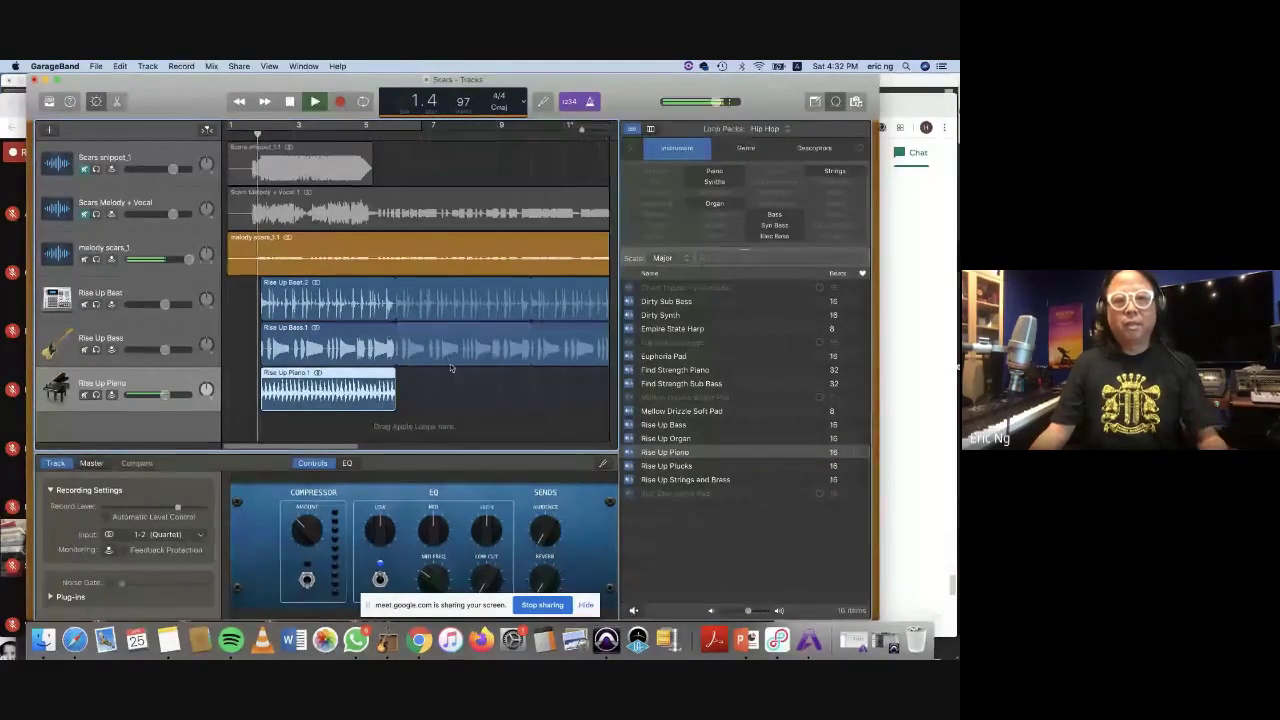
drag(394, 377, 495, 382)
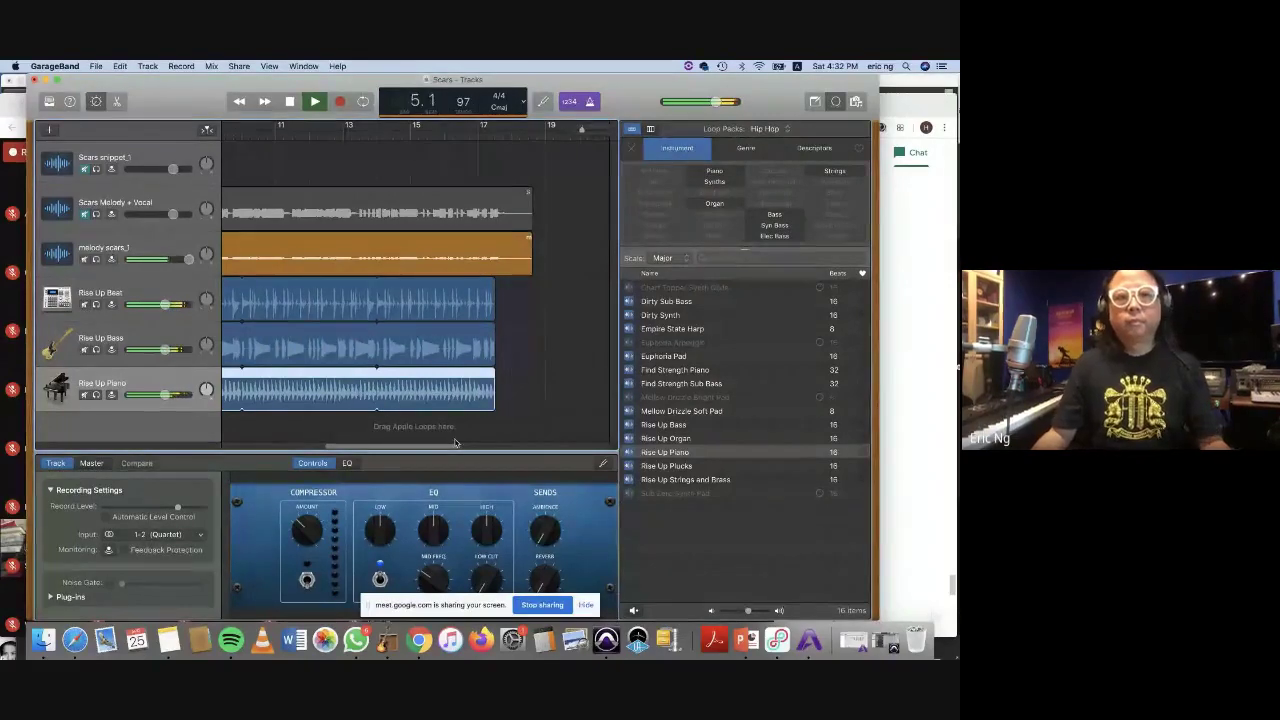
drag(448, 447, 325, 453)
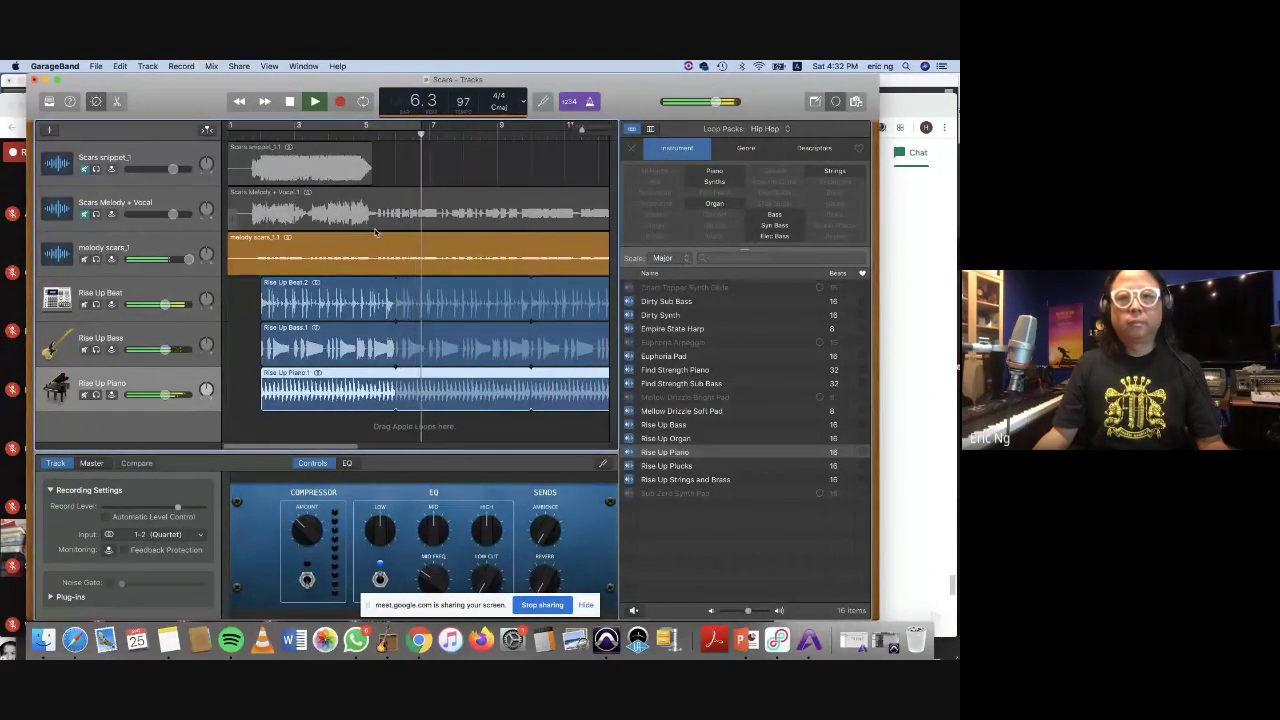
key(space)
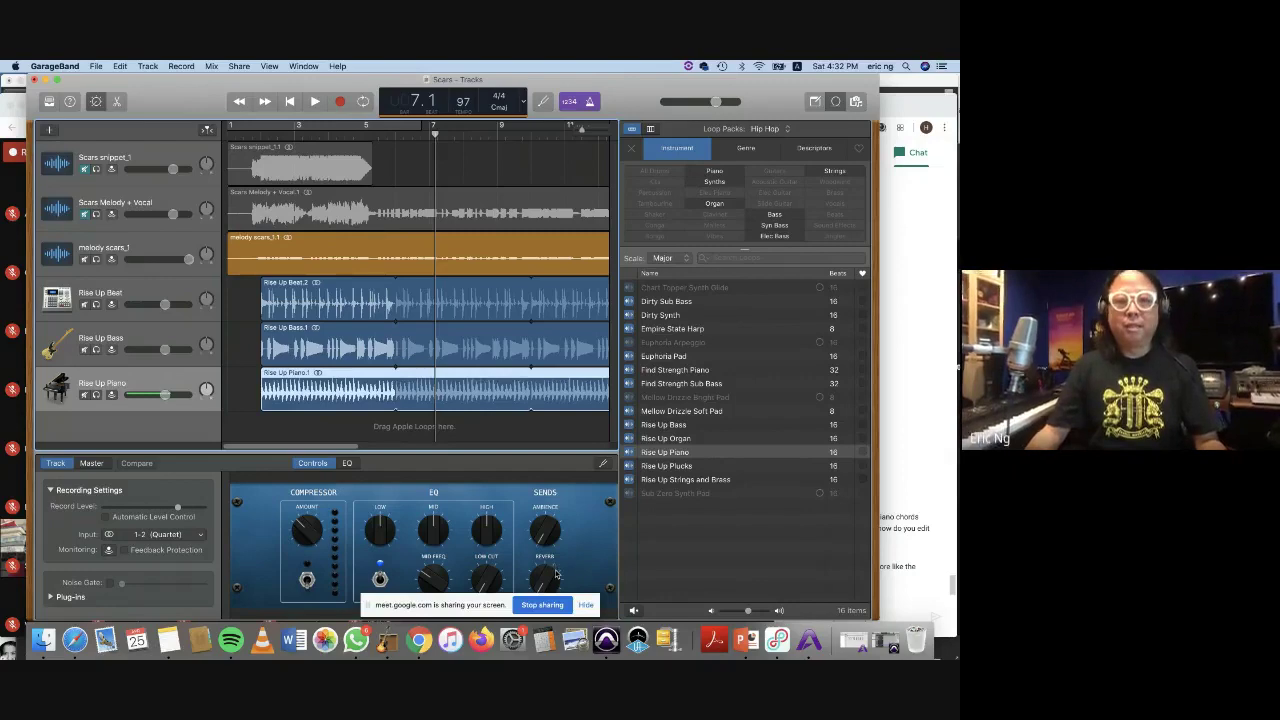
Switch to PowerPoint, present from the "Playing with loops!" slide to the advantages of arranging from scratch, and exit the slide show.
key(super+Tab)
key(super+shift+Return)
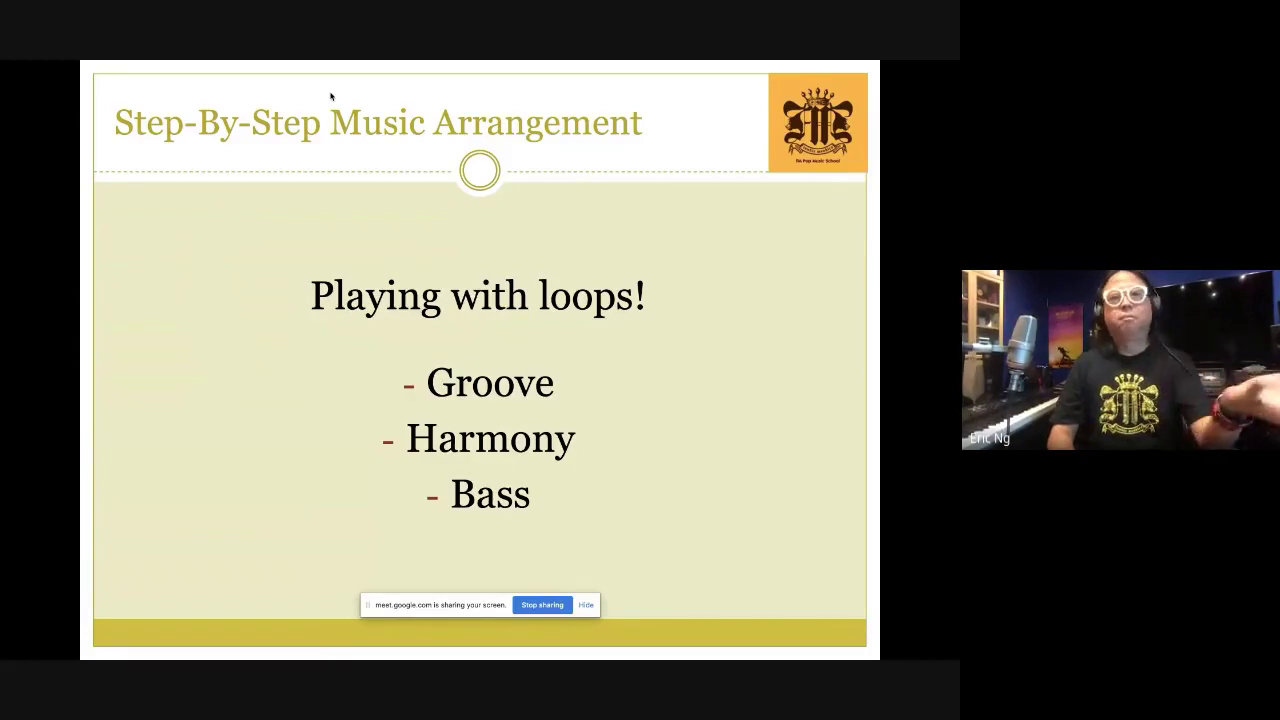
key(Right)
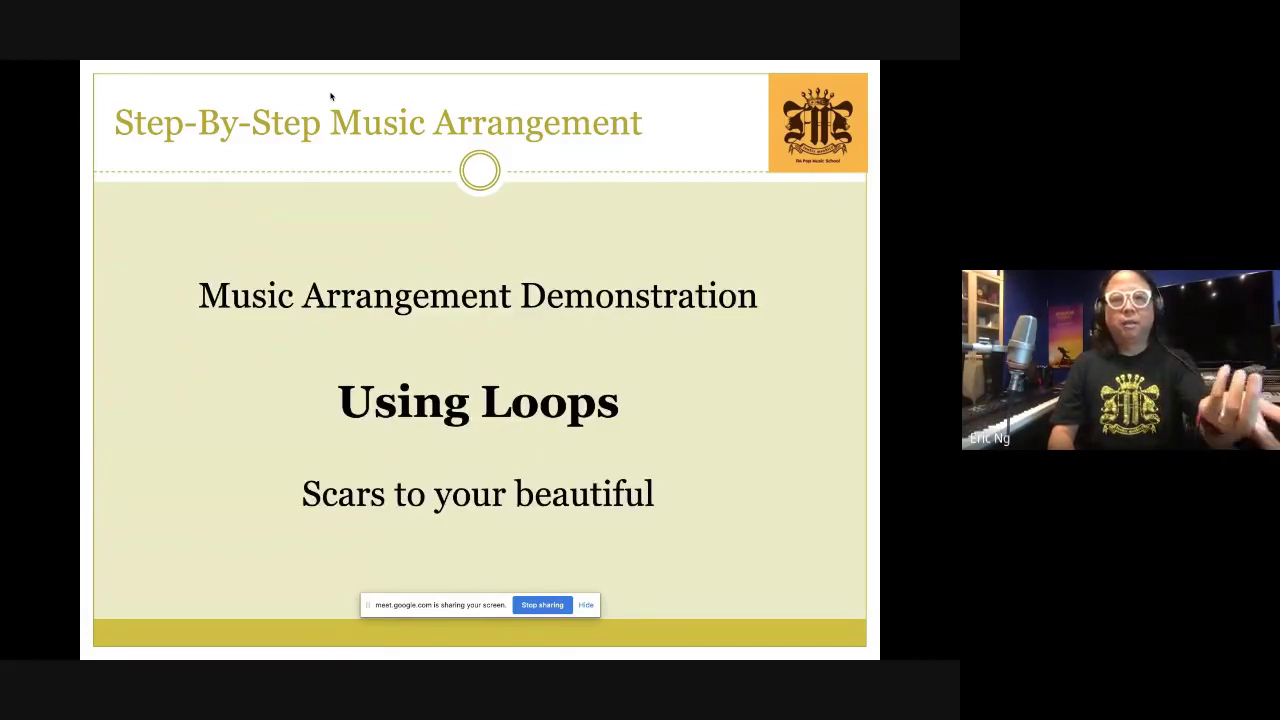
key(Right)
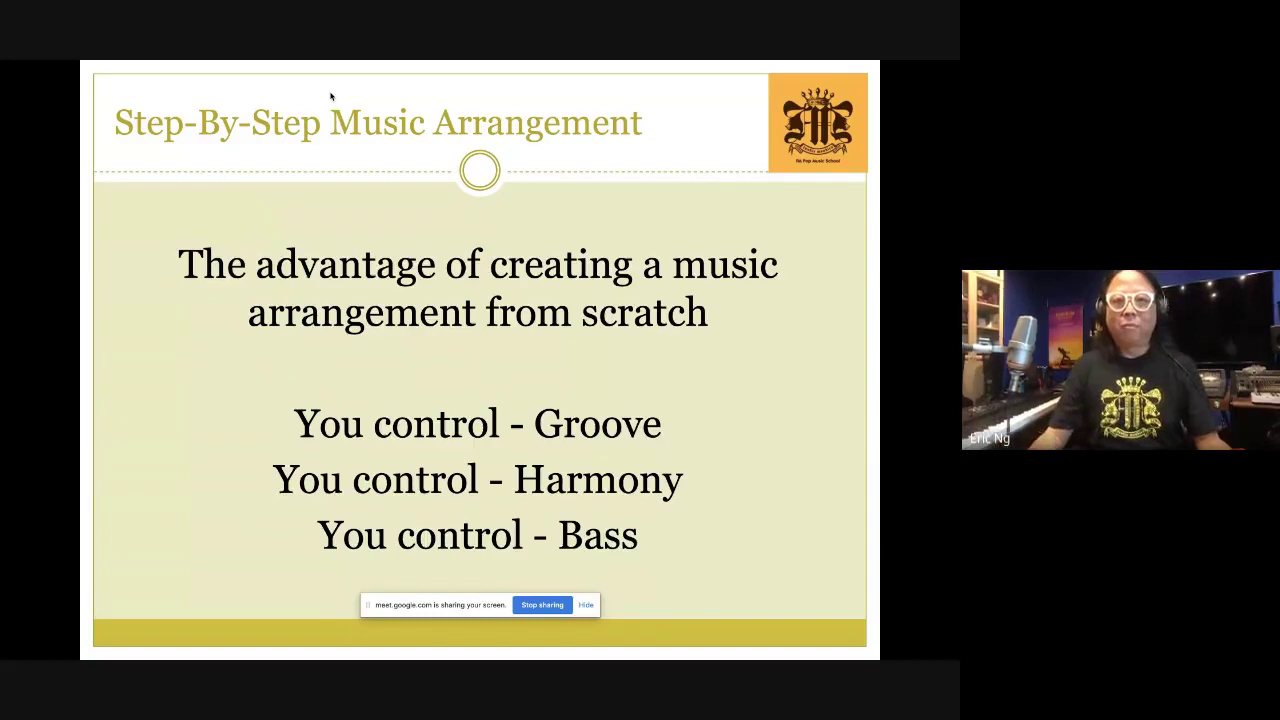
key(Escape)
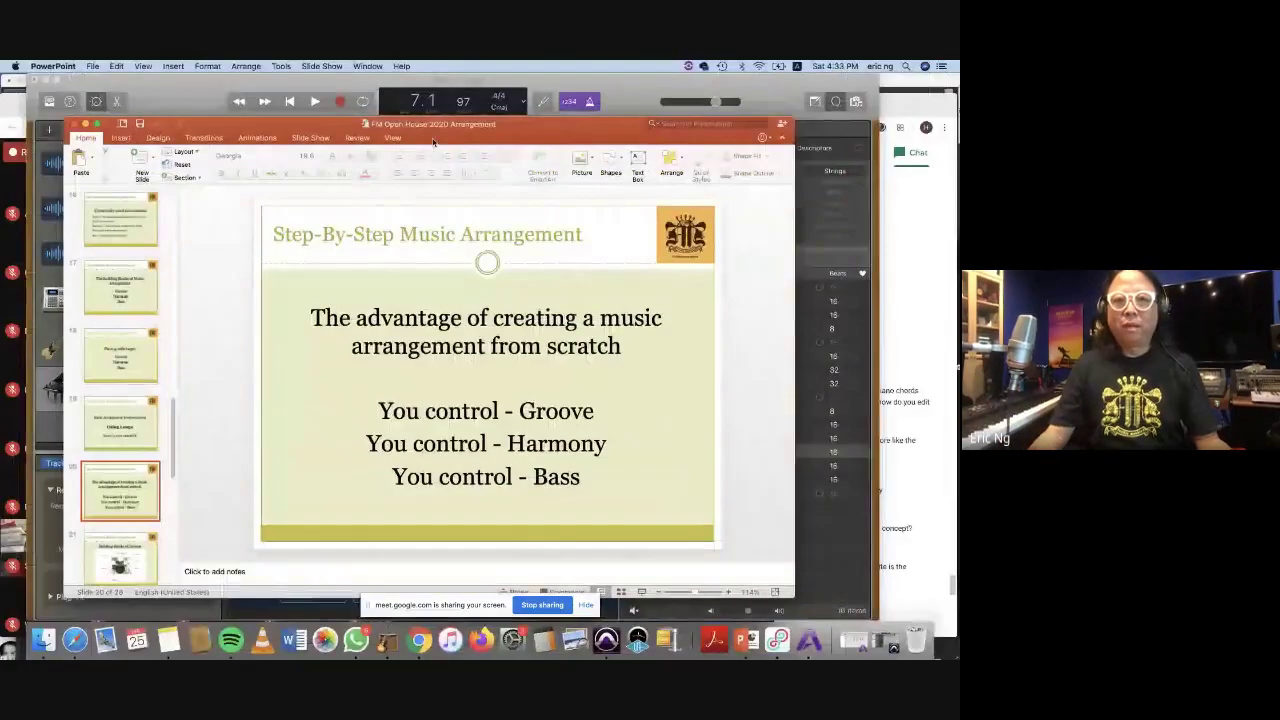
Look at the Google Meet chat in Chrome and play Scars To Your Beautiful from the Know-It-All (Deluxe) album in Spotify.
click(902, 107)
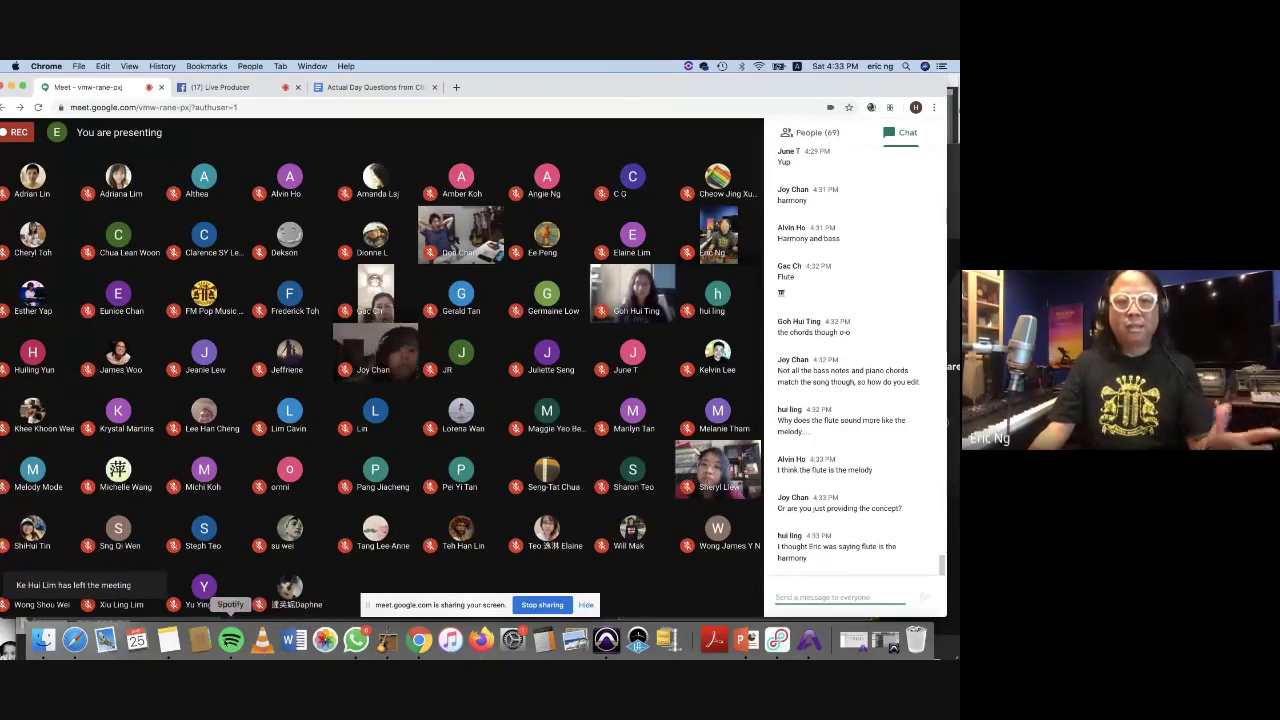
click(230, 640)
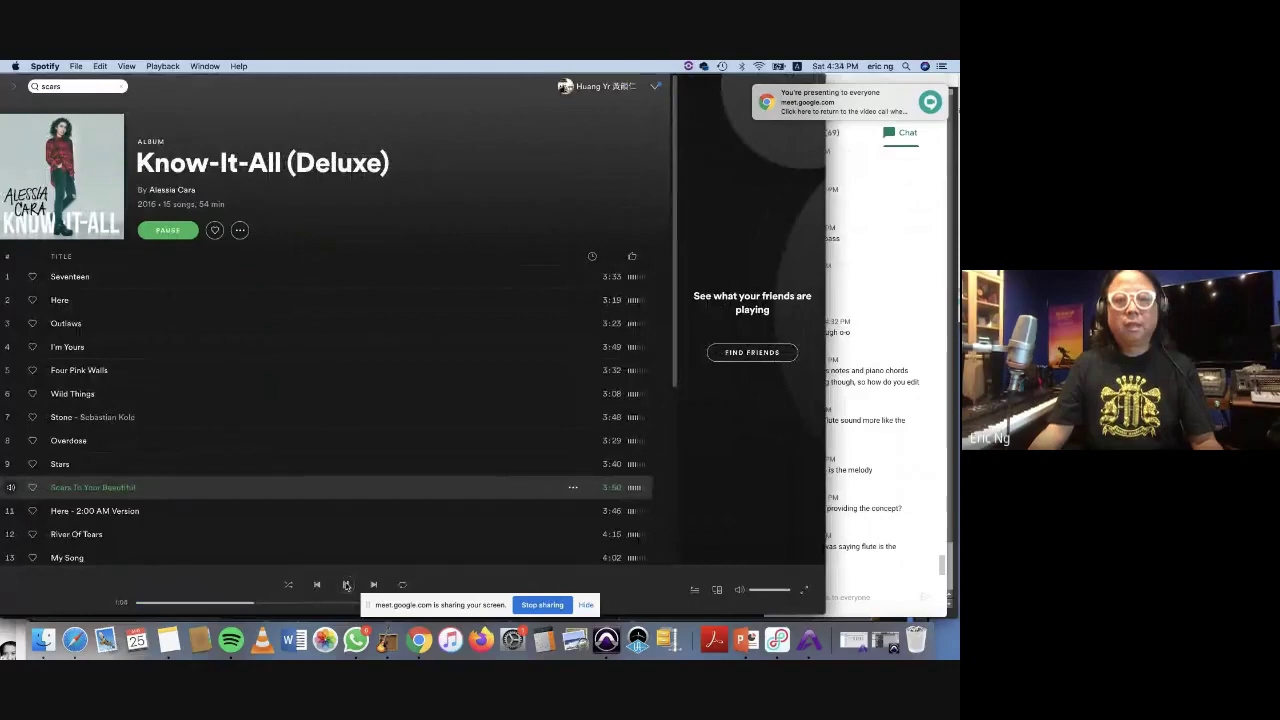
click(346, 585)
double_click(414, 90)
Return to the Google Meet window in Chrome and read the participants' latest chat replies.
click(579, 88)
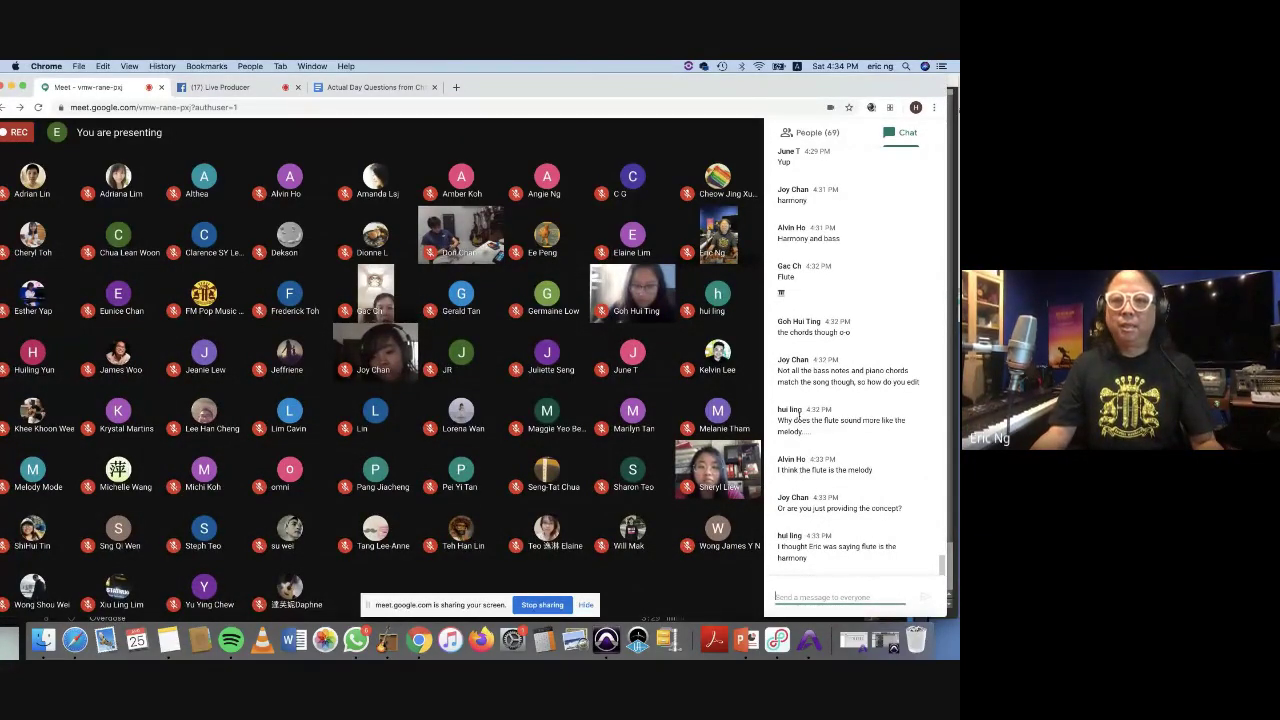
drag(560, 72, 597, 72)
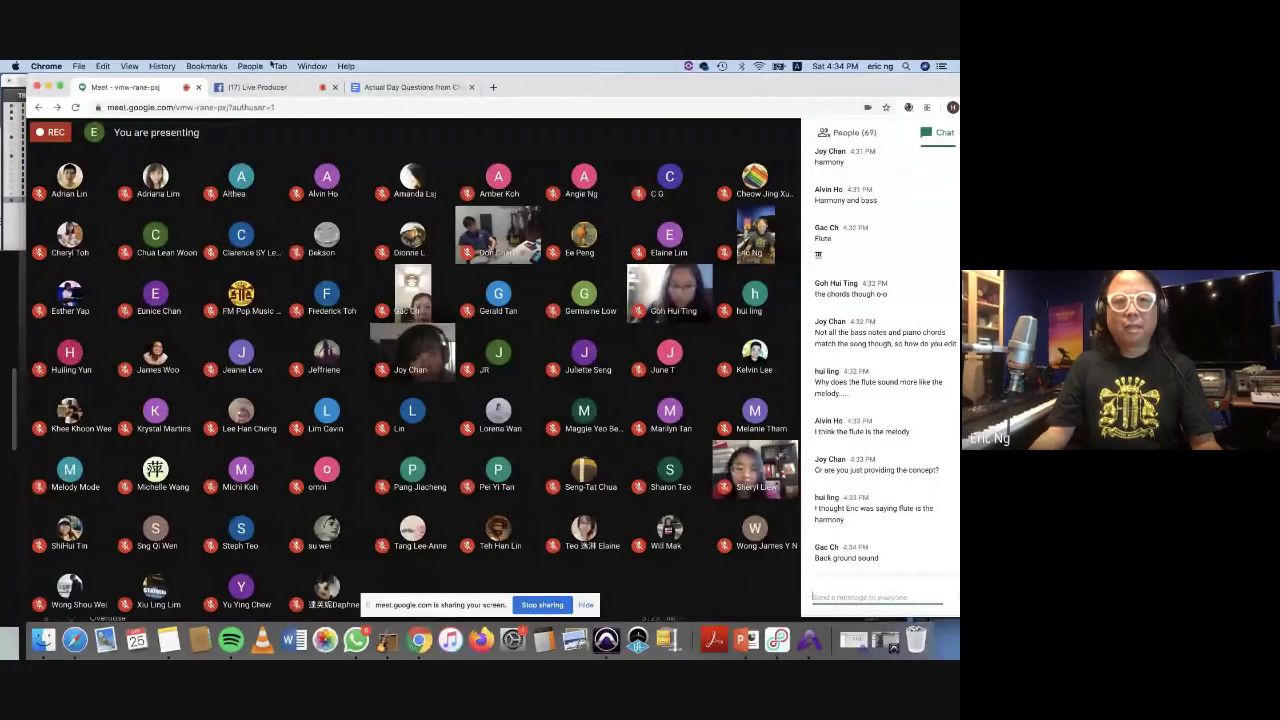
drag(580, 131, 580, 185)
click(562, 80)
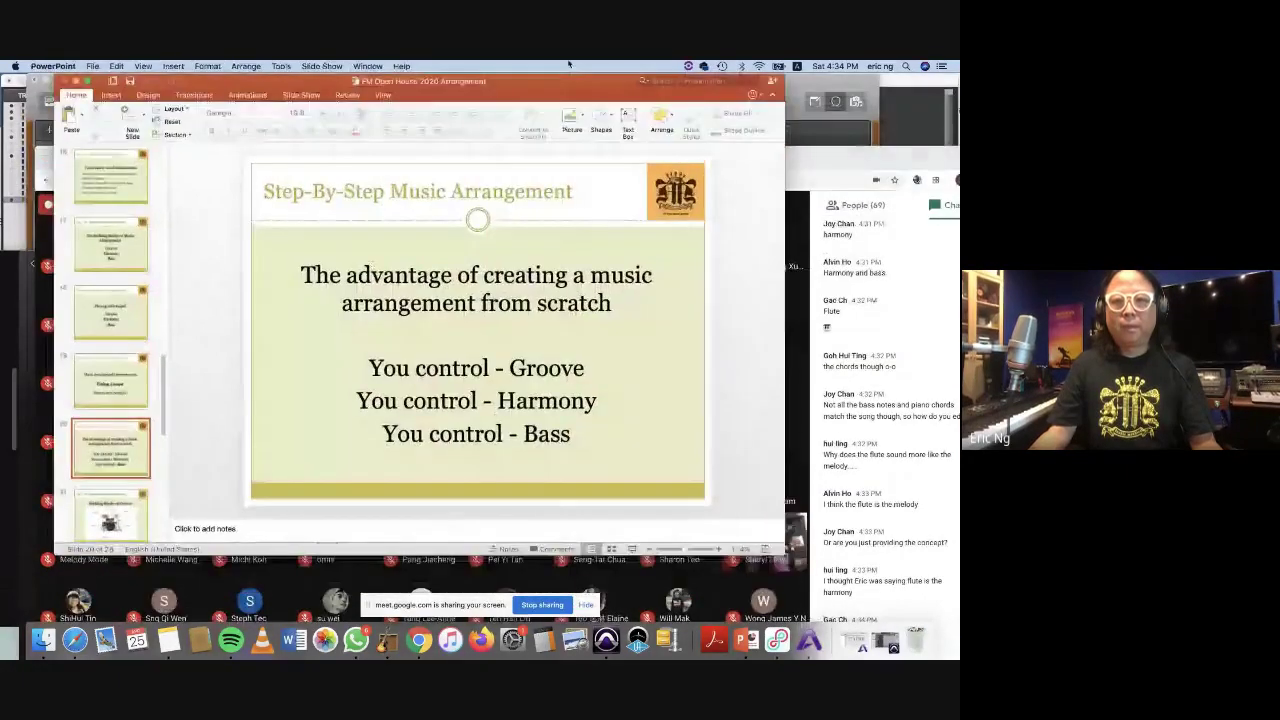
click(933, 191)
key(super+Tab)
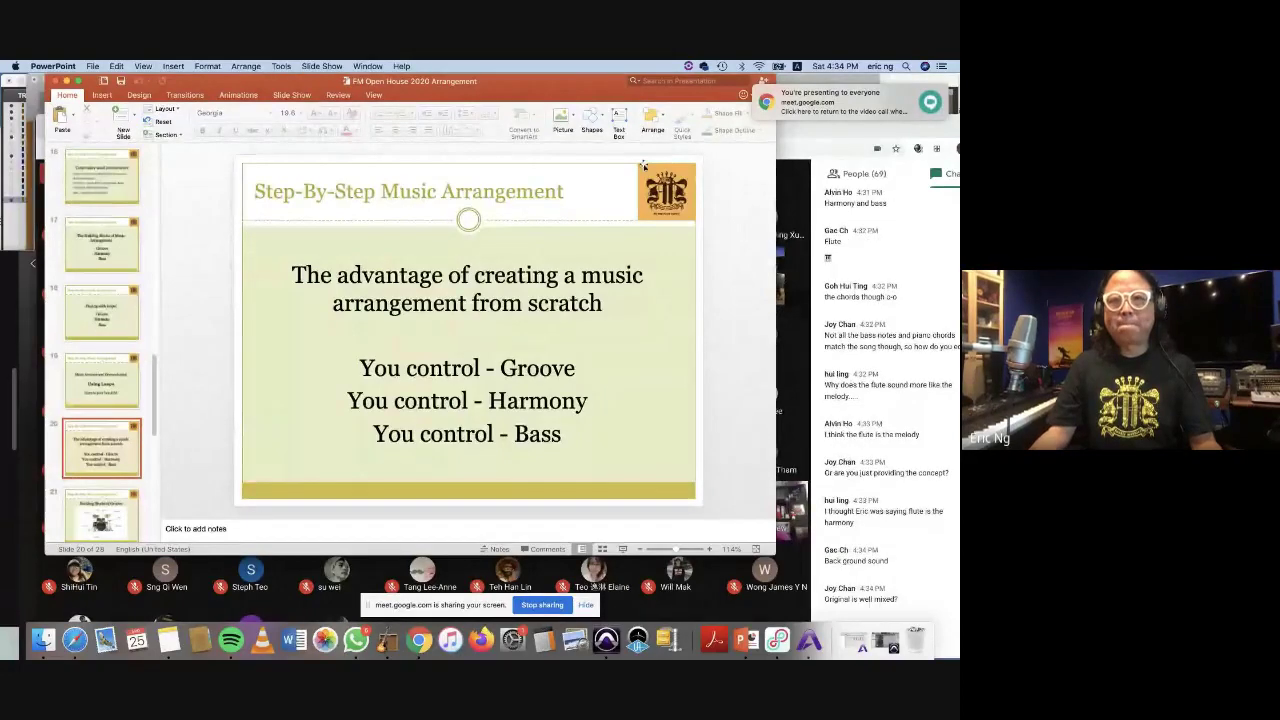
click(863, 230)
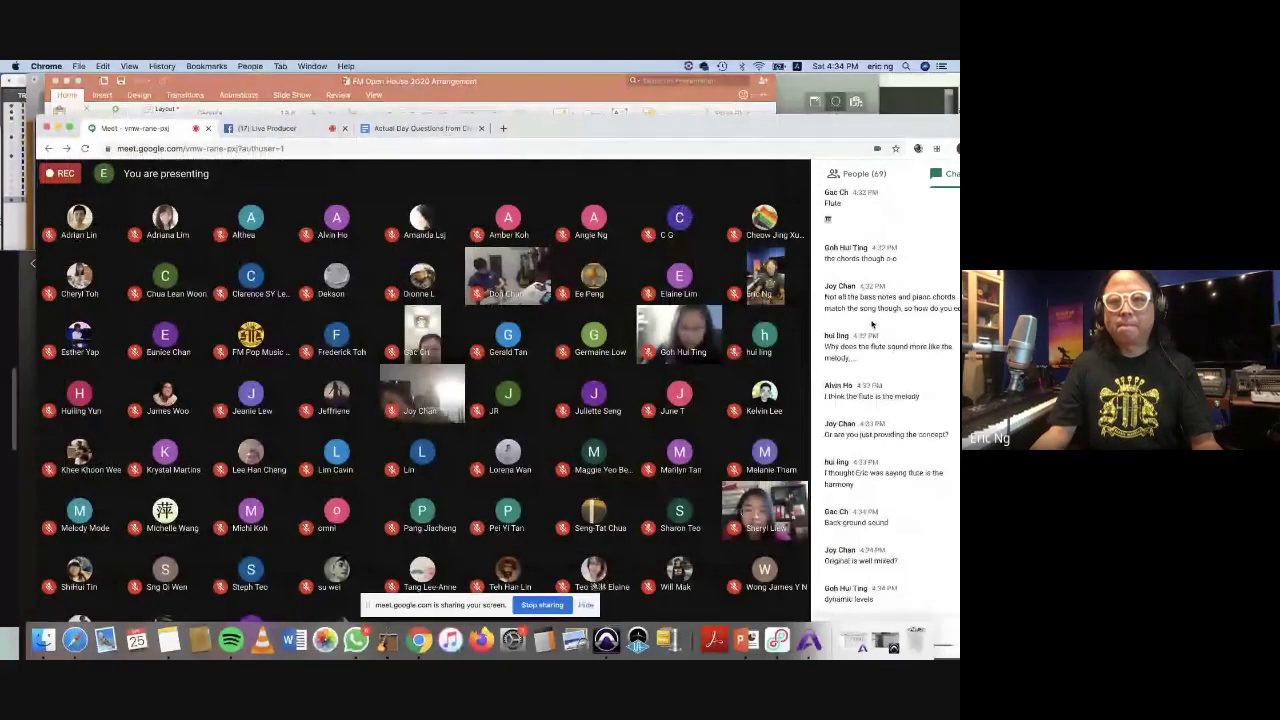
drag(716, 128, 692, 80)
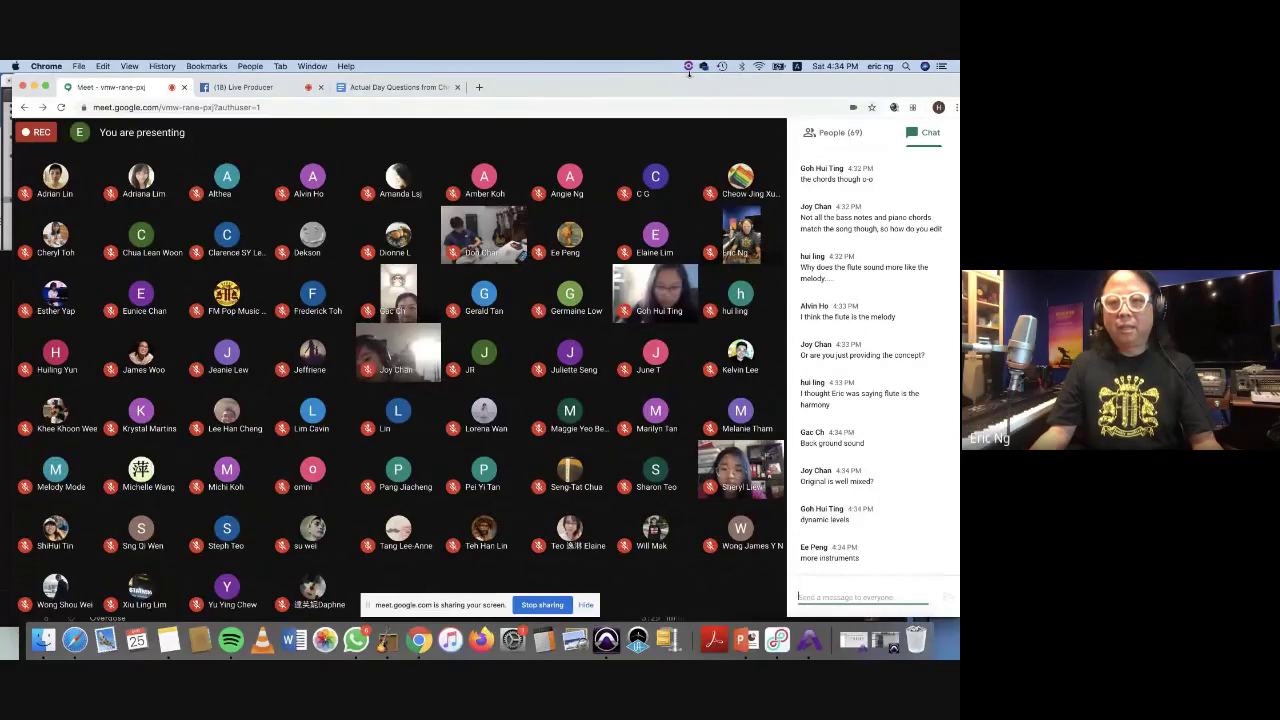
drag(669, 85, 673, 122)
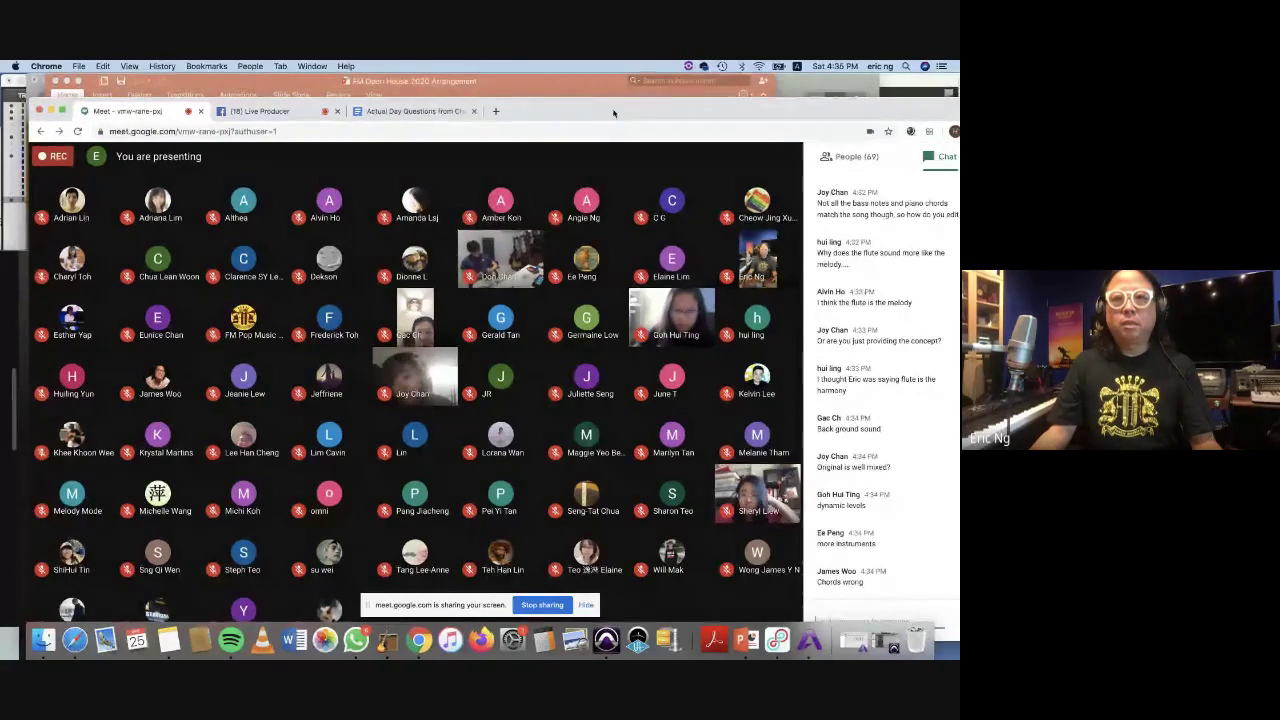
drag(614, 112, 606, 102)
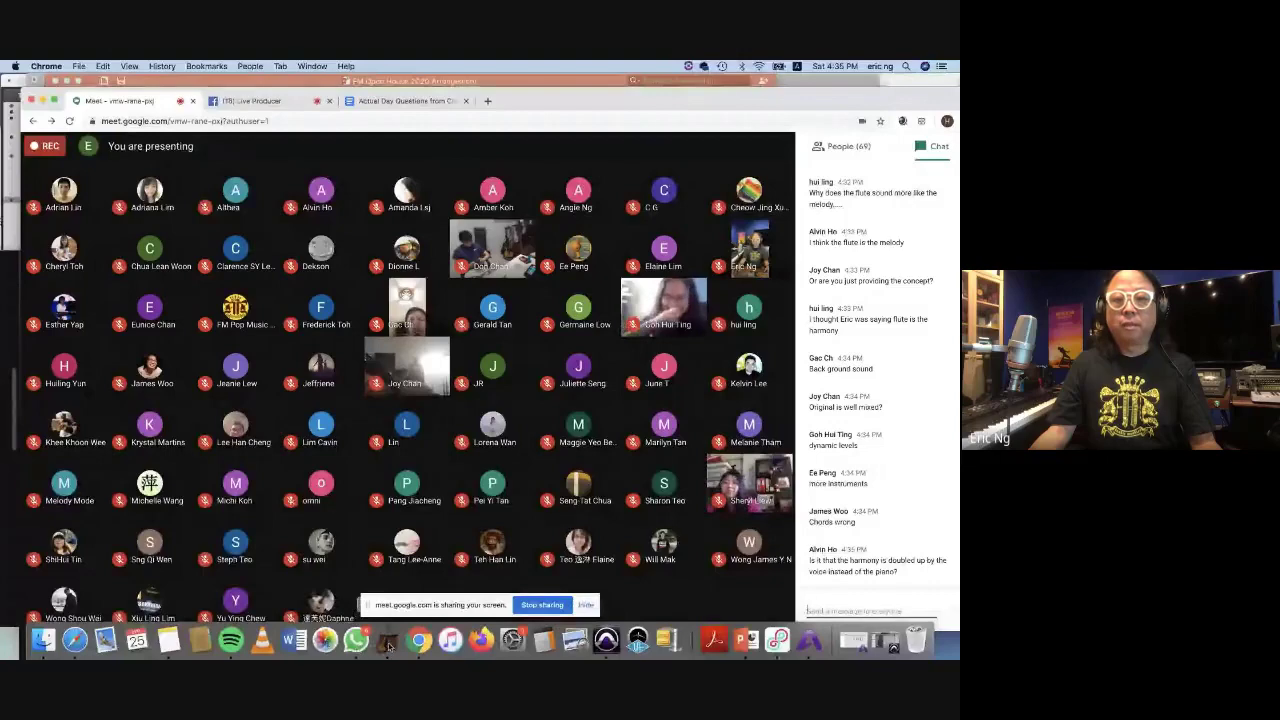
Switch back to GarageBand and preview the Find Strength Piano loop.
click(452, 642)
click(680, 370)
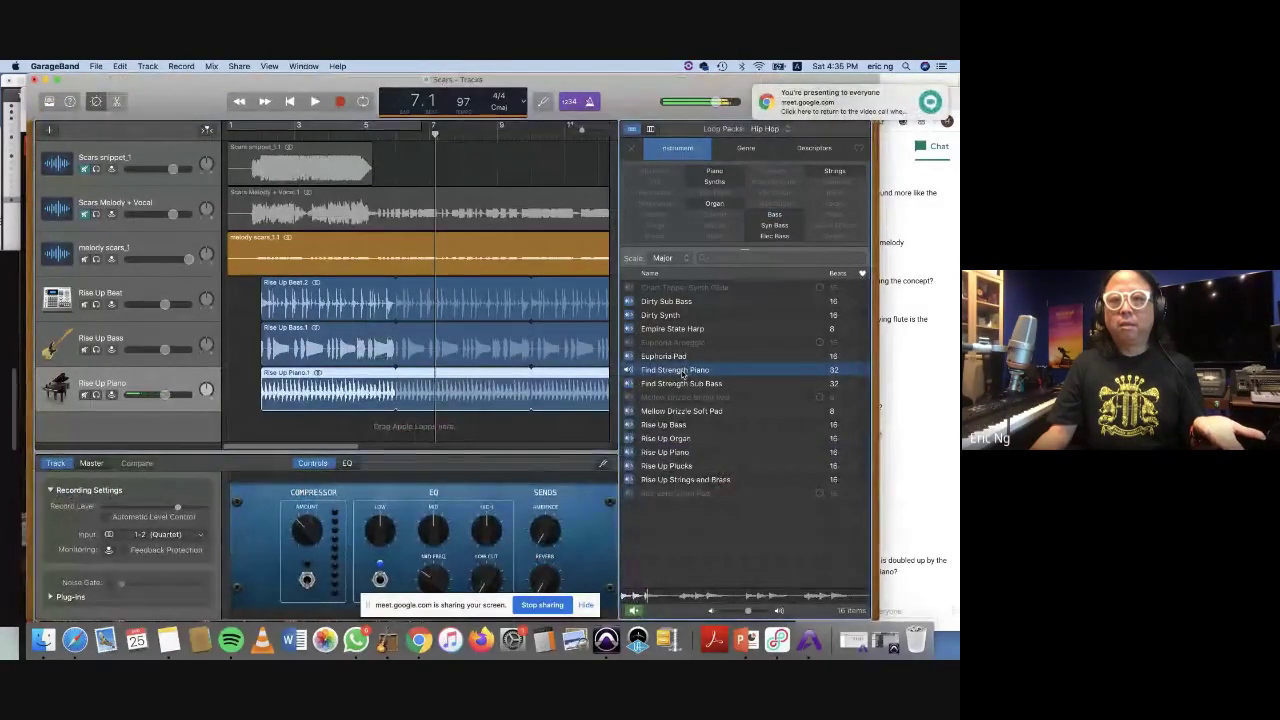
click(683, 372)
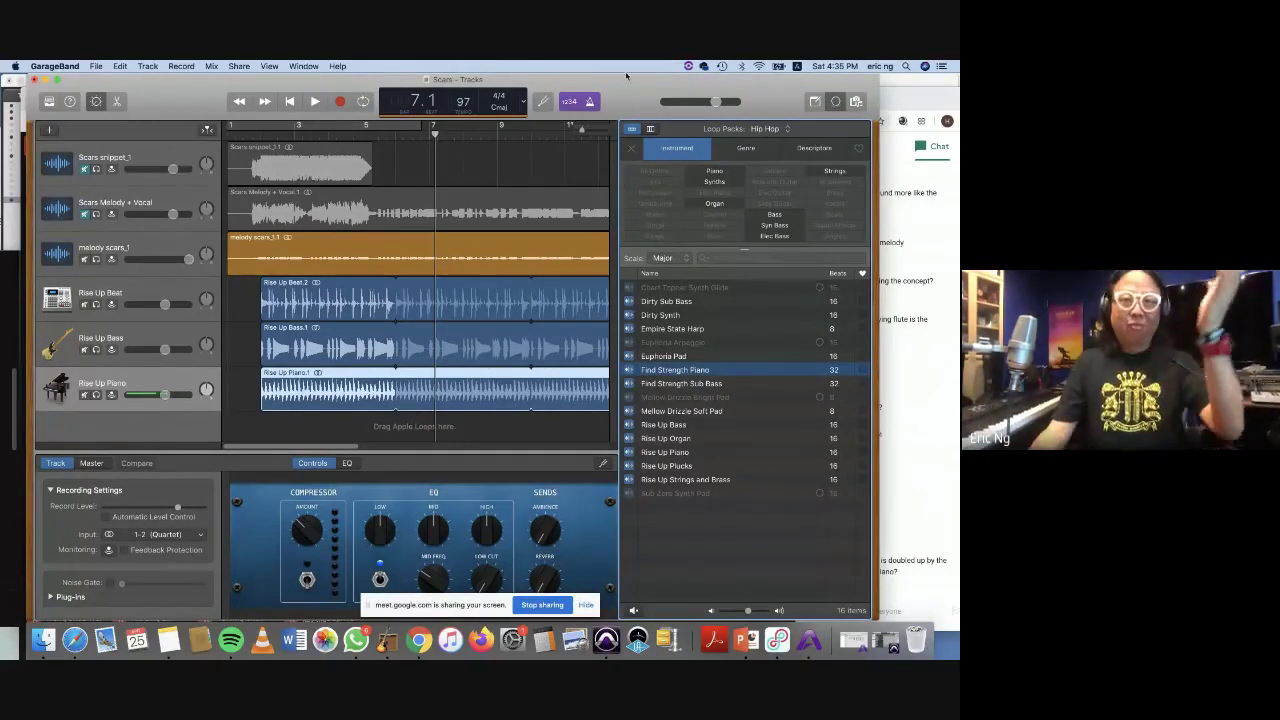
Shift the project window aside and listen to the Rise Up Beat track soloed from bar 2.
drag(624, 93, 693, 118)
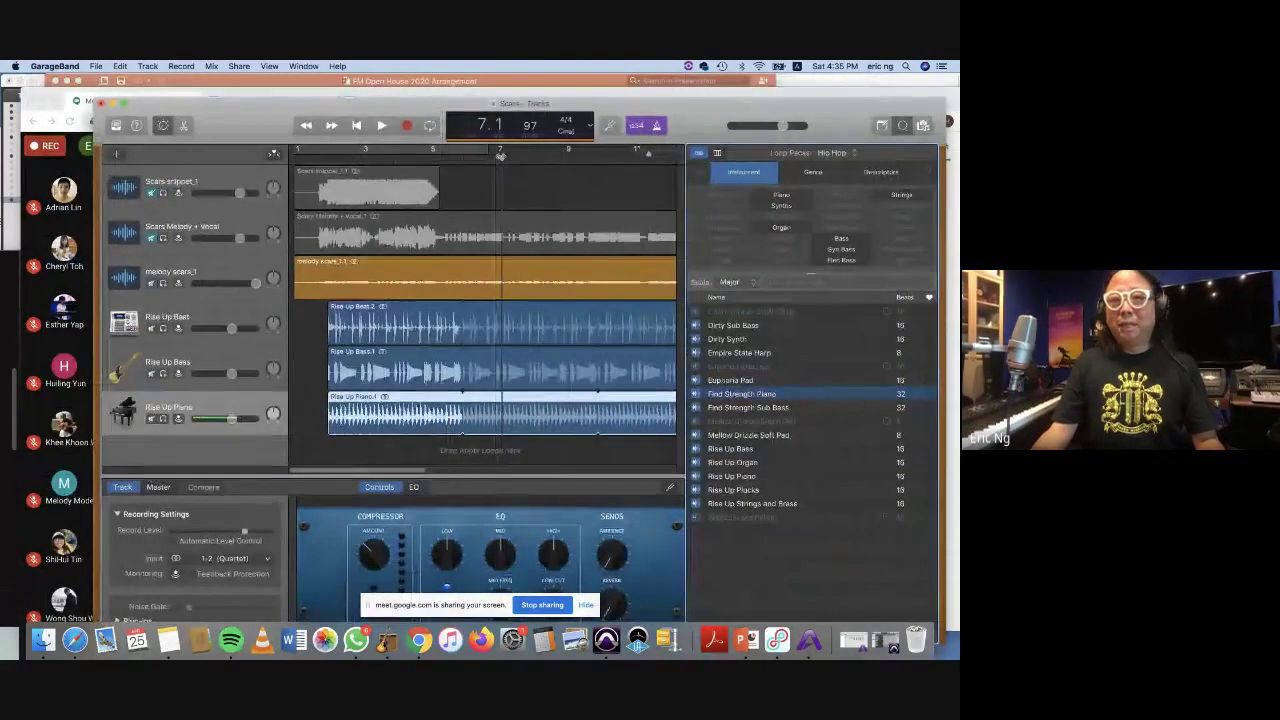
drag(348, 157, 327, 160)
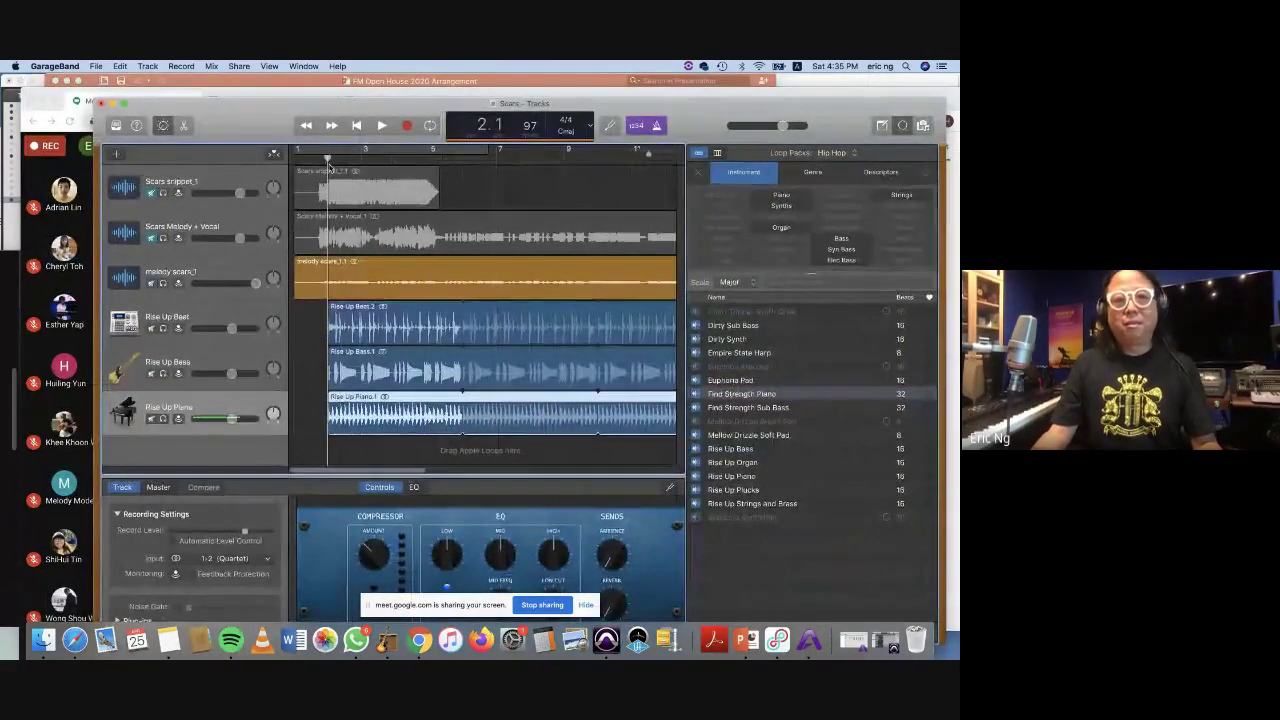
click(163, 329)
key(space)
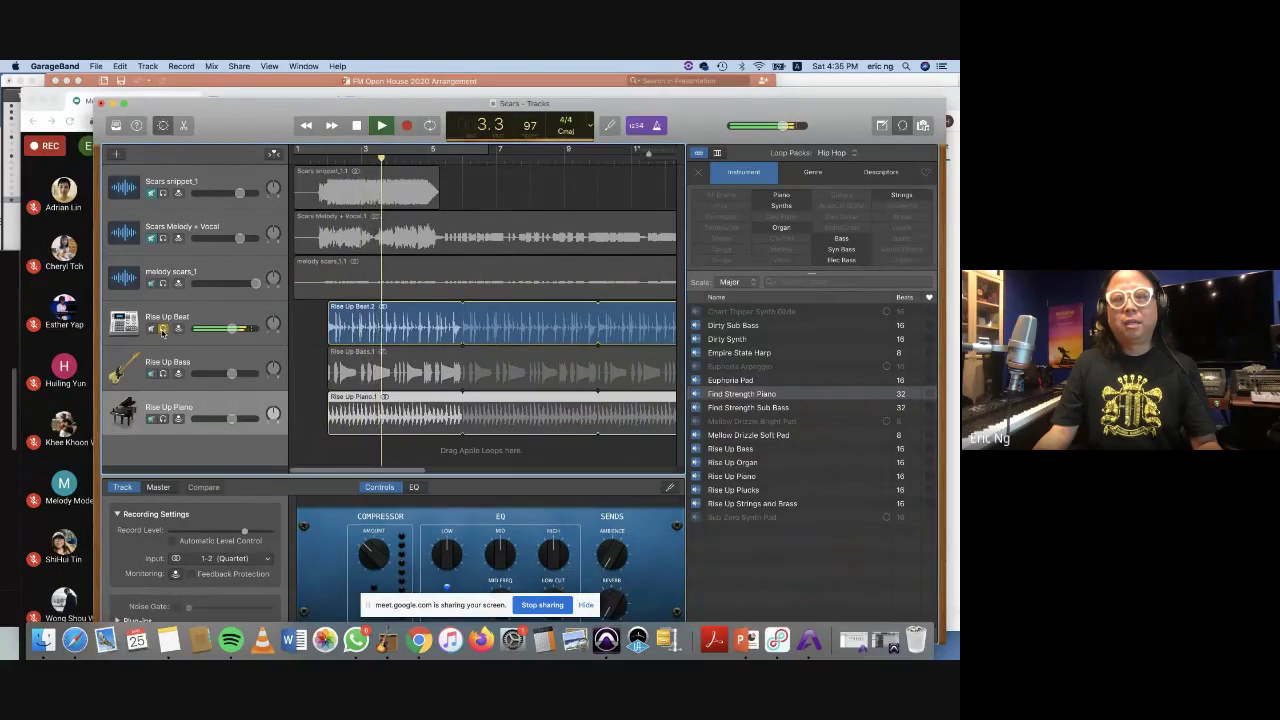
key(space)
Listen to the Rise Up Bass and Rise Up Piano tracks soloed in turn, and restore all tracks with playback stopped.
key(super+a)
click(163, 373)
key(space)
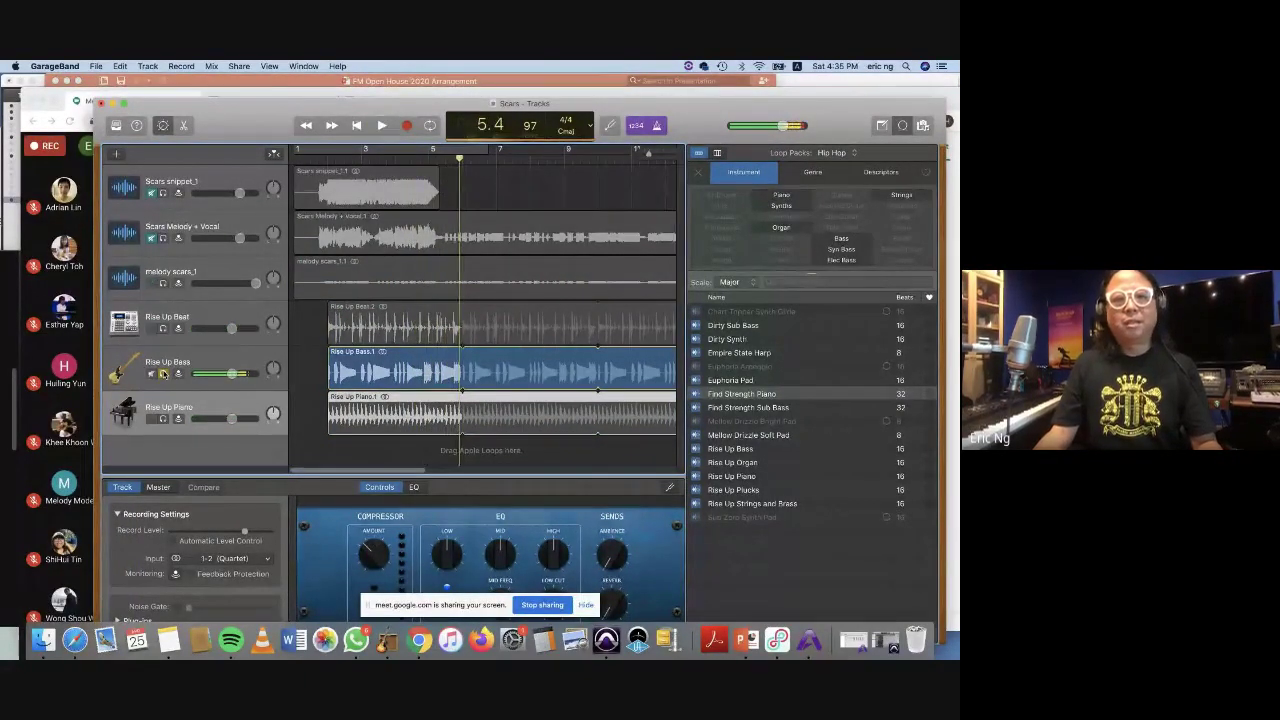
click(163, 419)
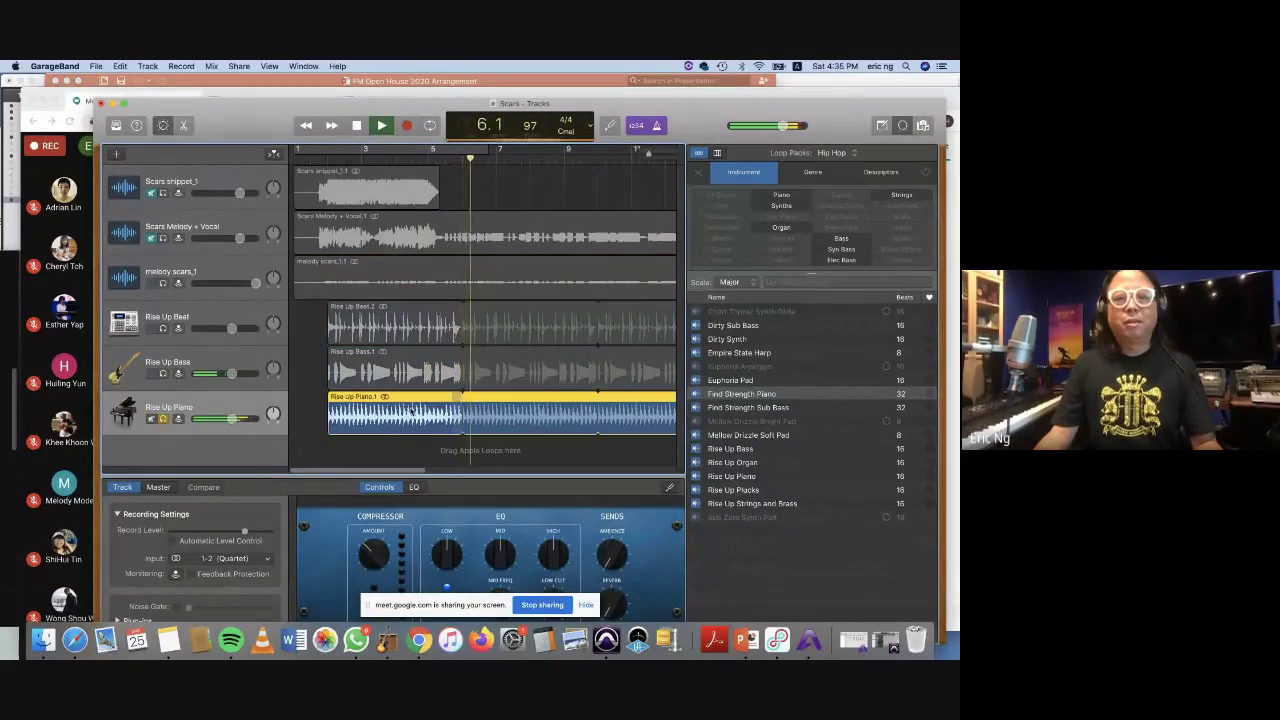
click(330, 278)
key(space)
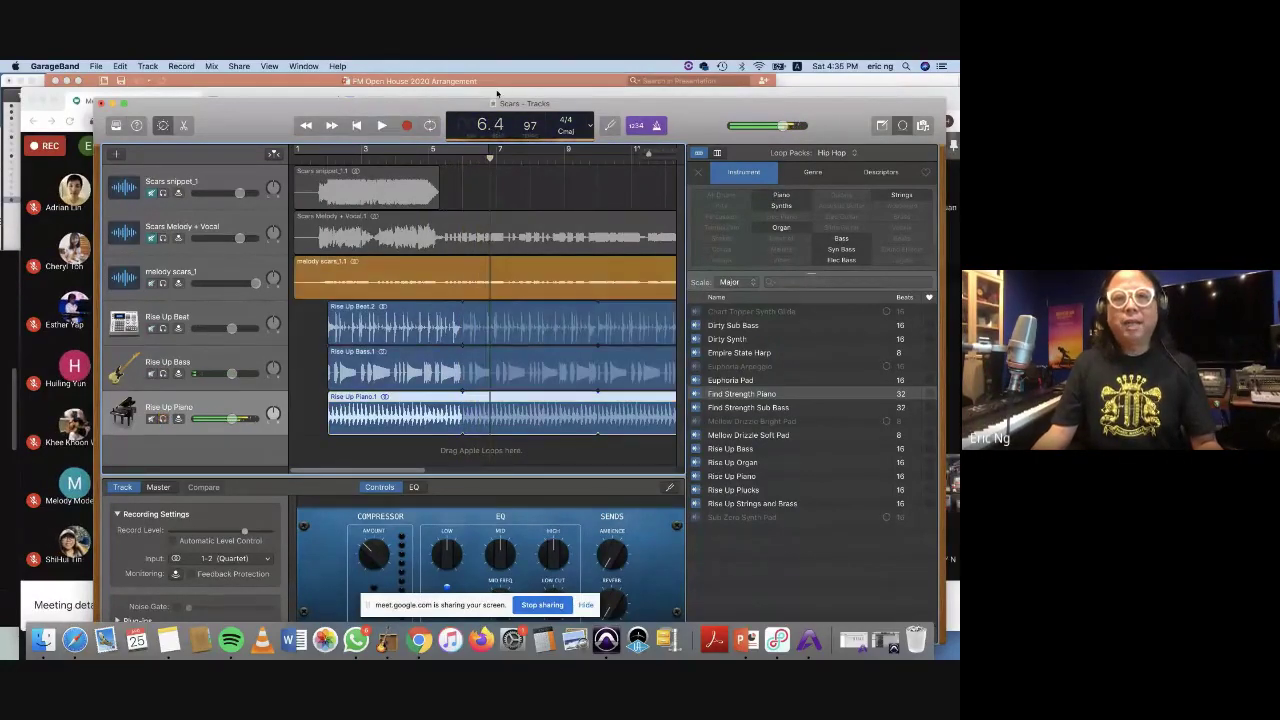
Switch to Pro Tools, close the Omnisphere plug-in window and record-enable the Groove track.
drag(534, 97, 506, 163)
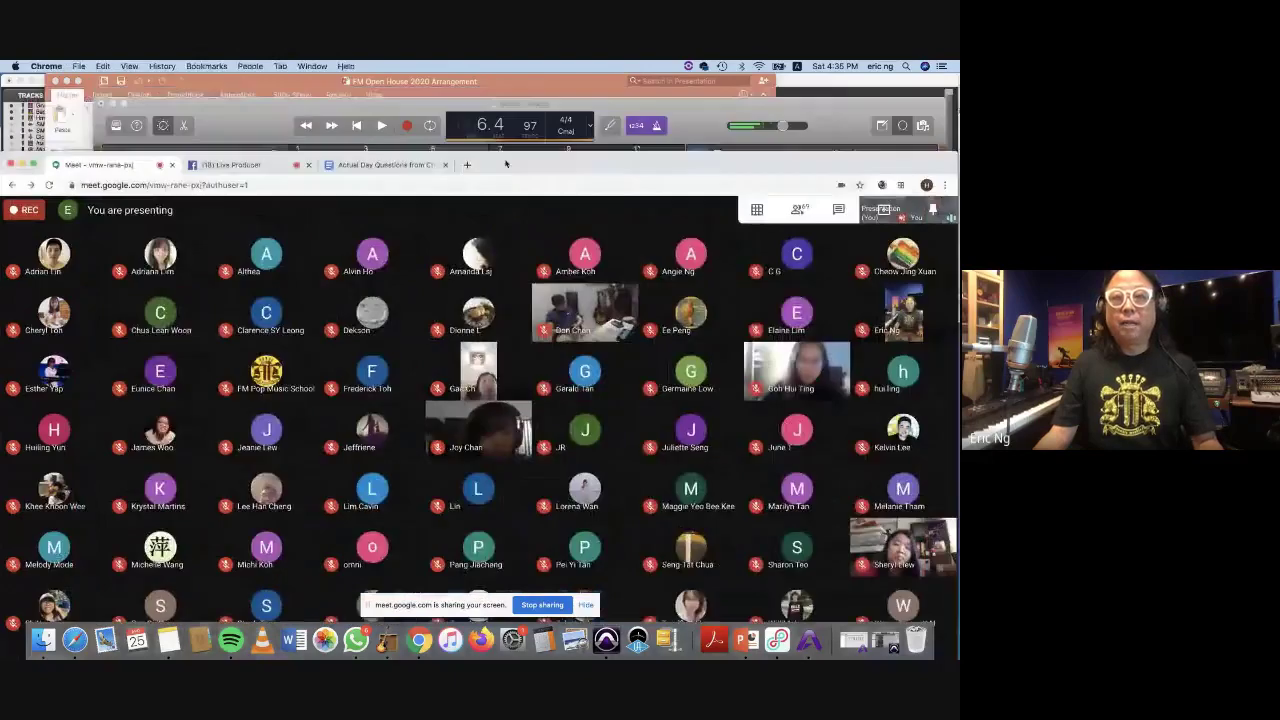
click(520, 81)
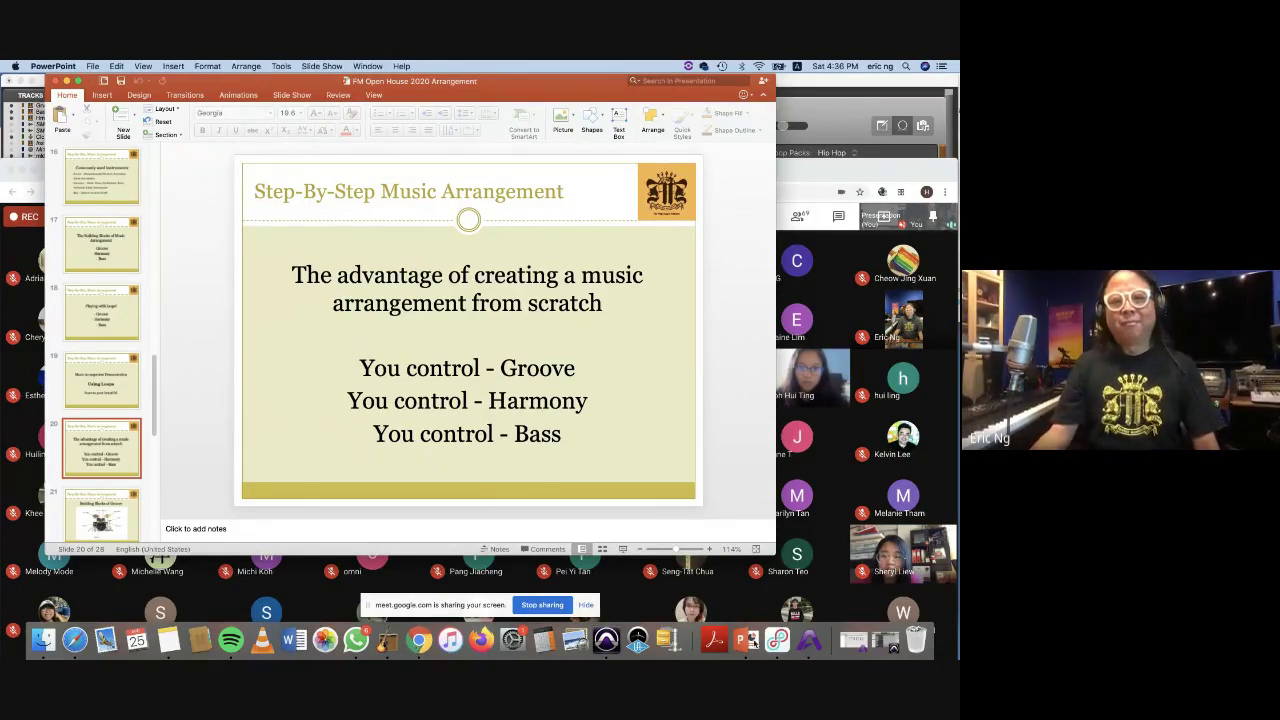
click(606, 640)
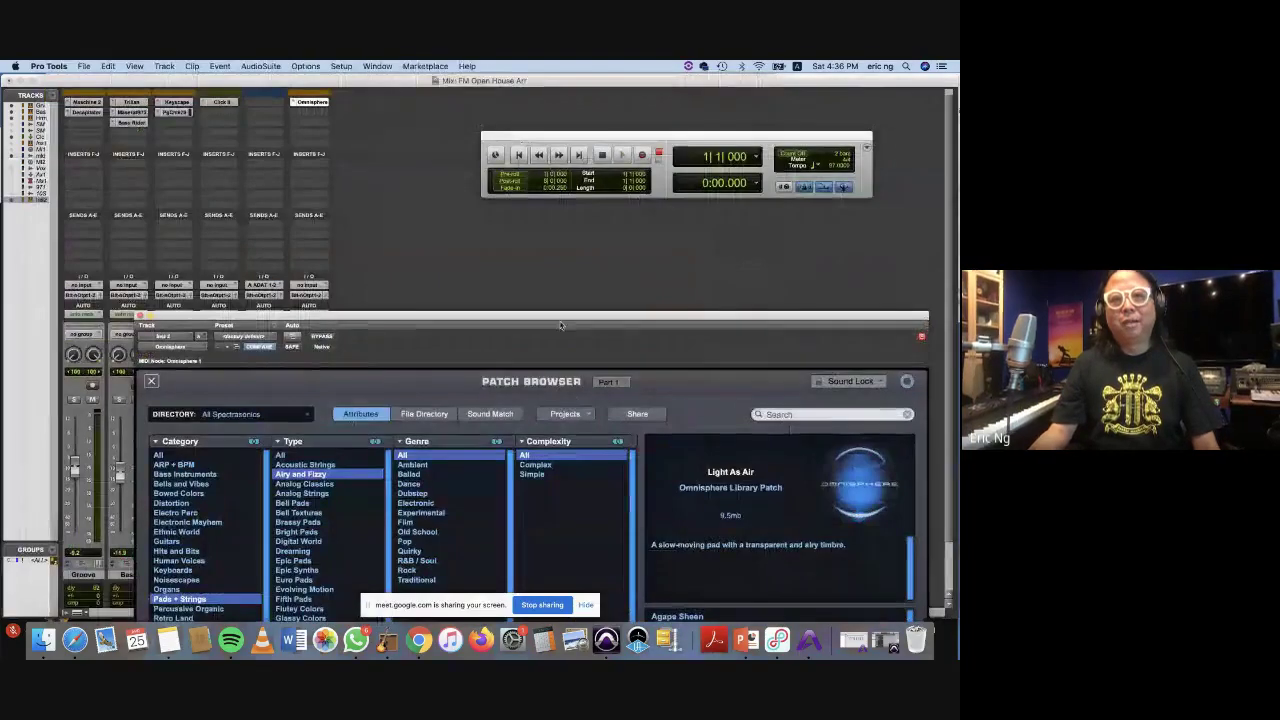
click(141, 316)
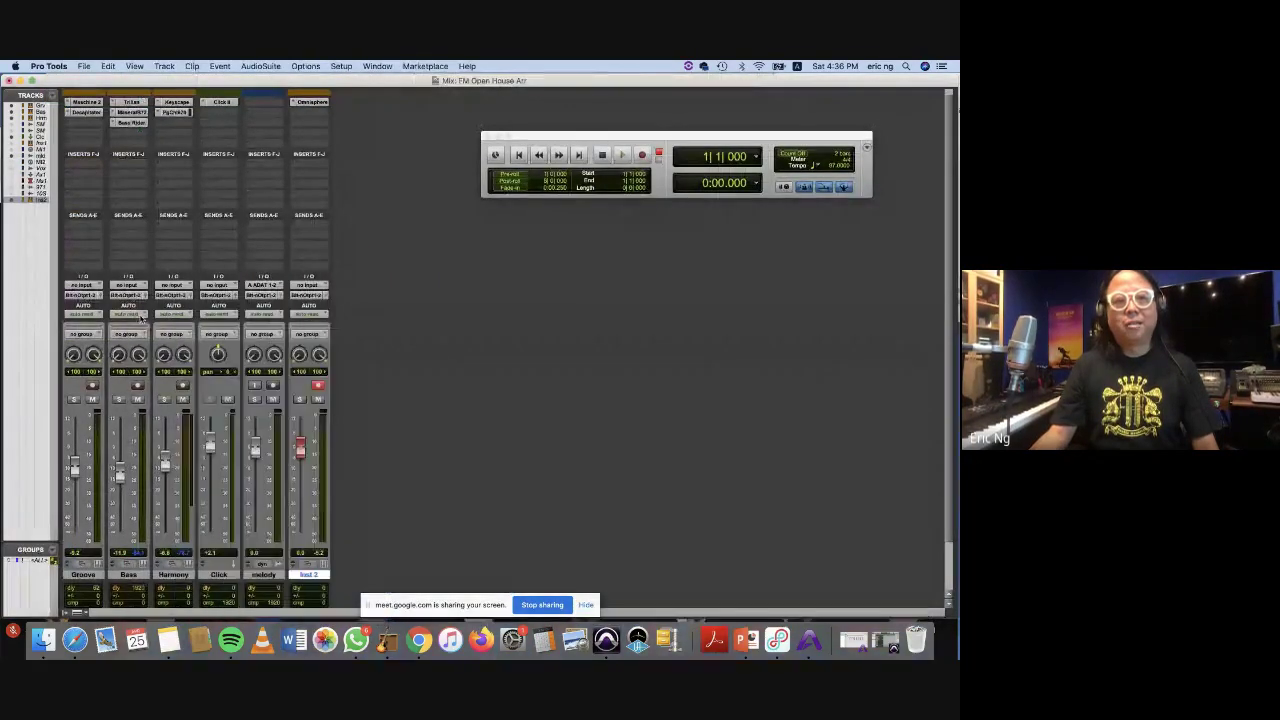
click(92, 385)
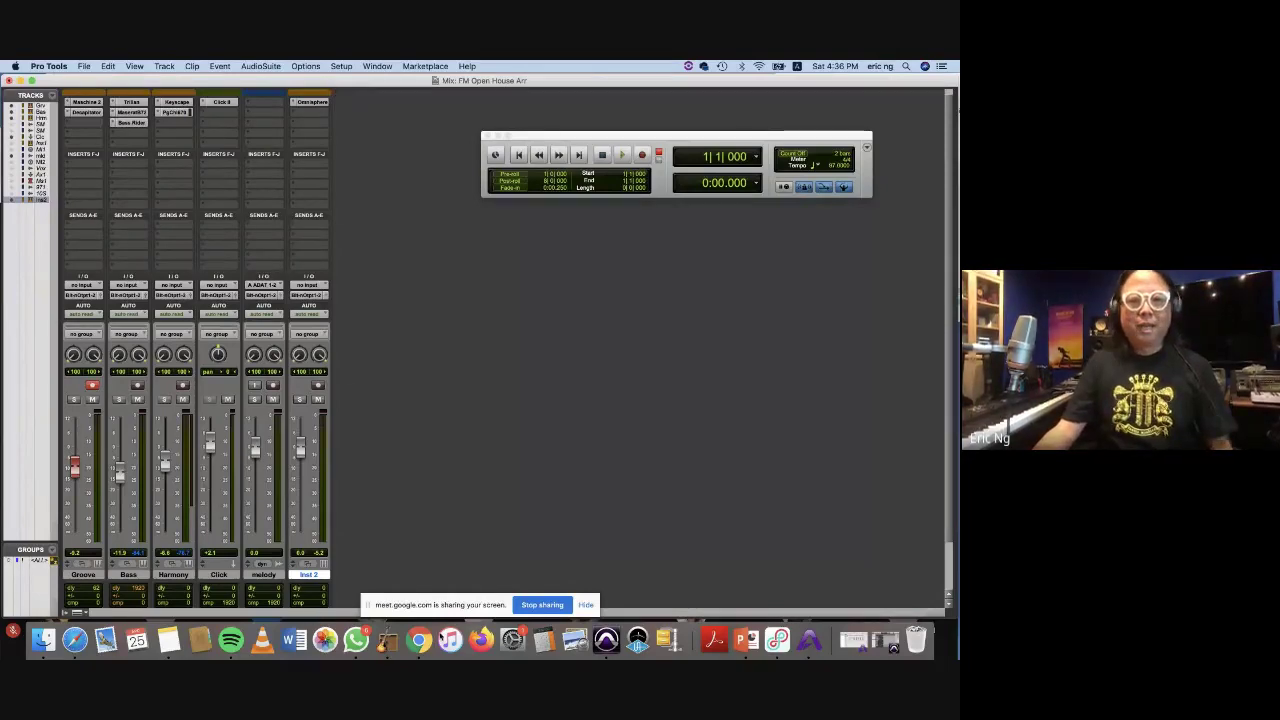
Switch to PowerPoint and play the slide show from the slide on the advantage of creating an arrangement from scratch.
click(745, 640)
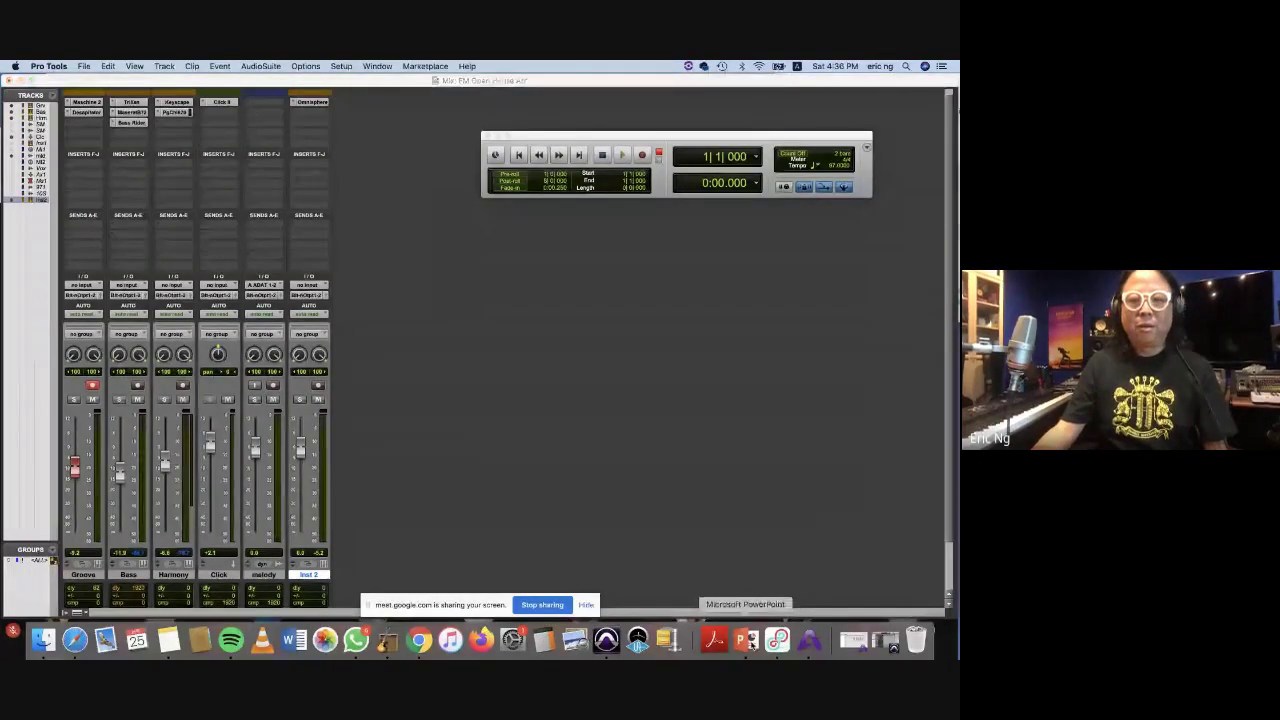
click(281, 66)
mouse_move(321, 66)
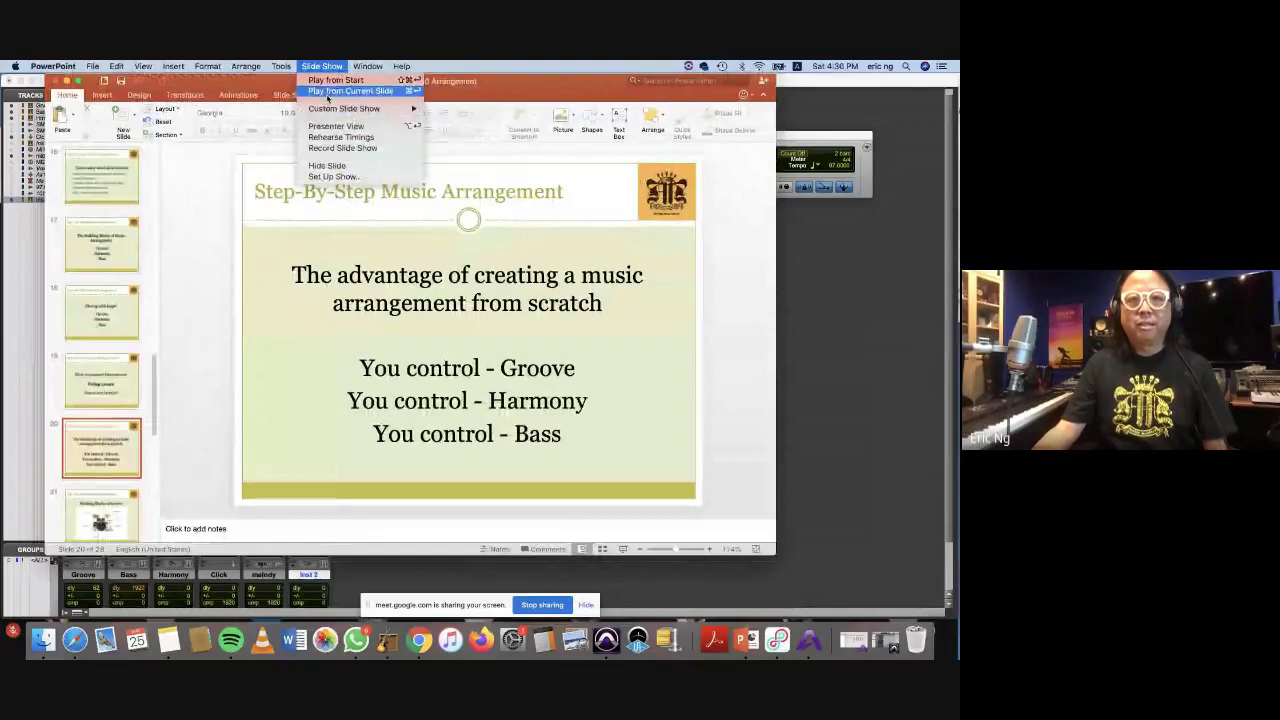
click(328, 91)
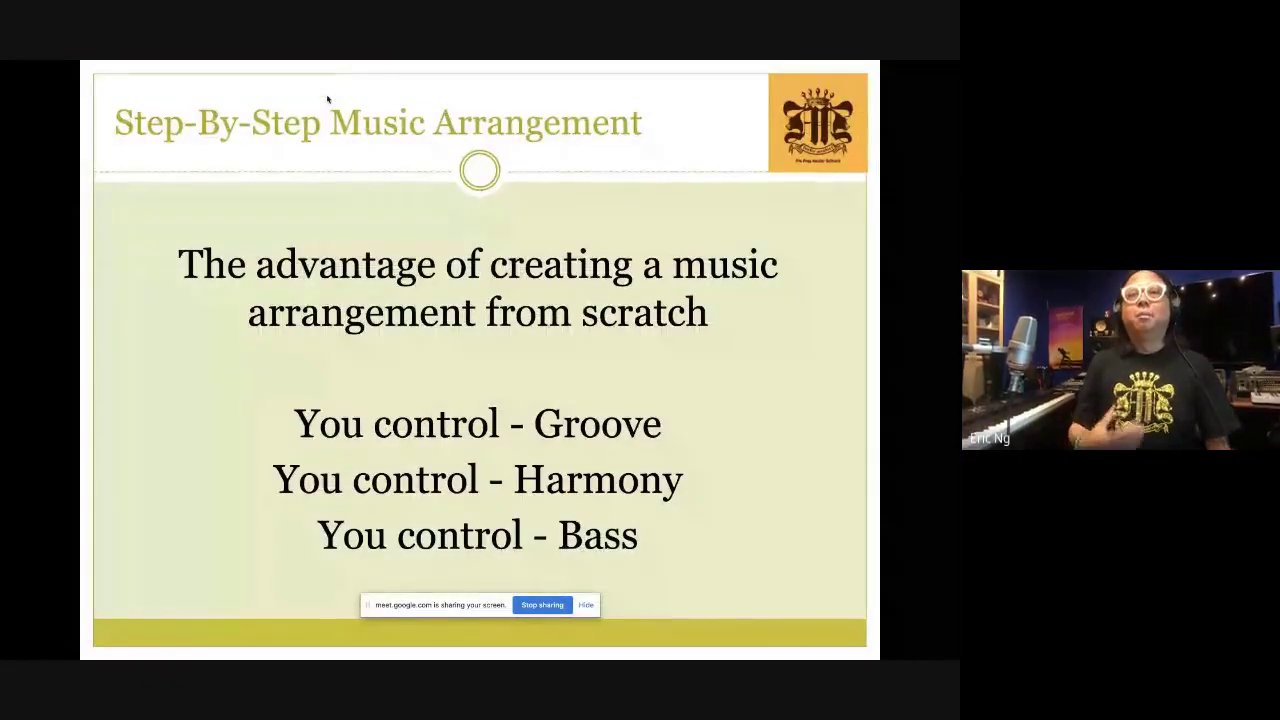
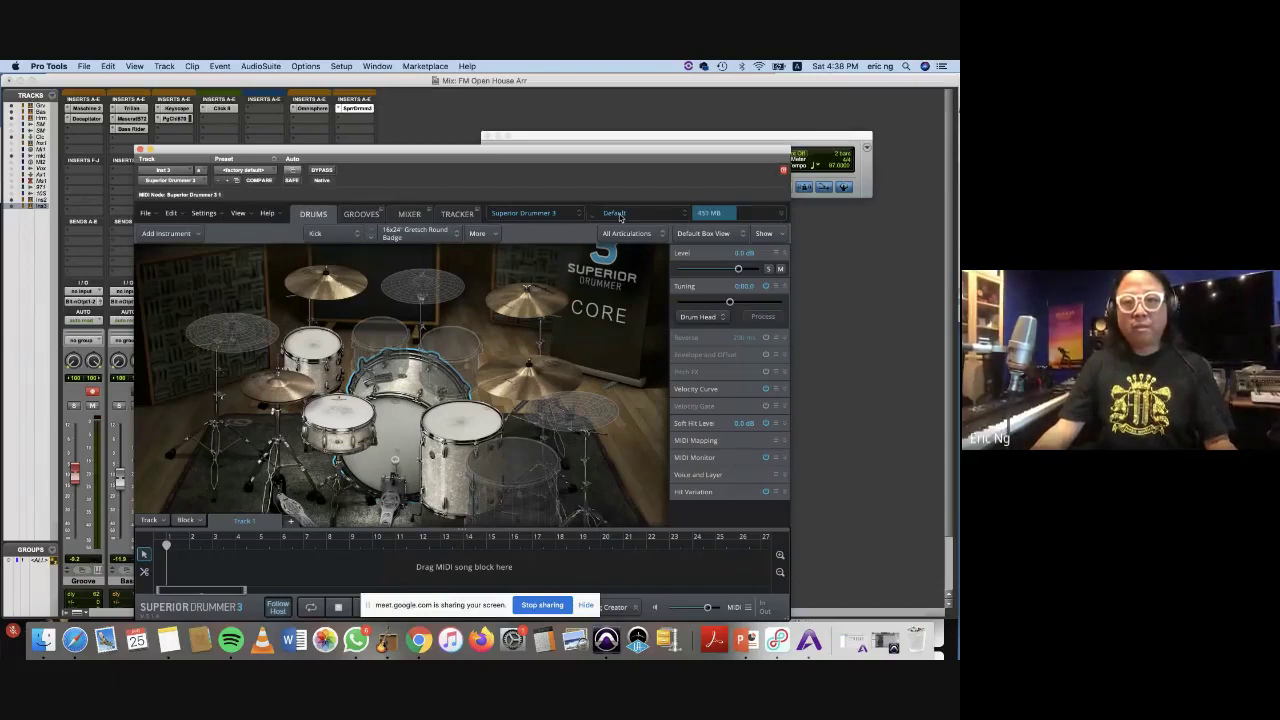
Load the Pop/Rock preset Radio Rock Yamaha in Superior Drummer 3 and close the plug-in window.
click(620, 213)
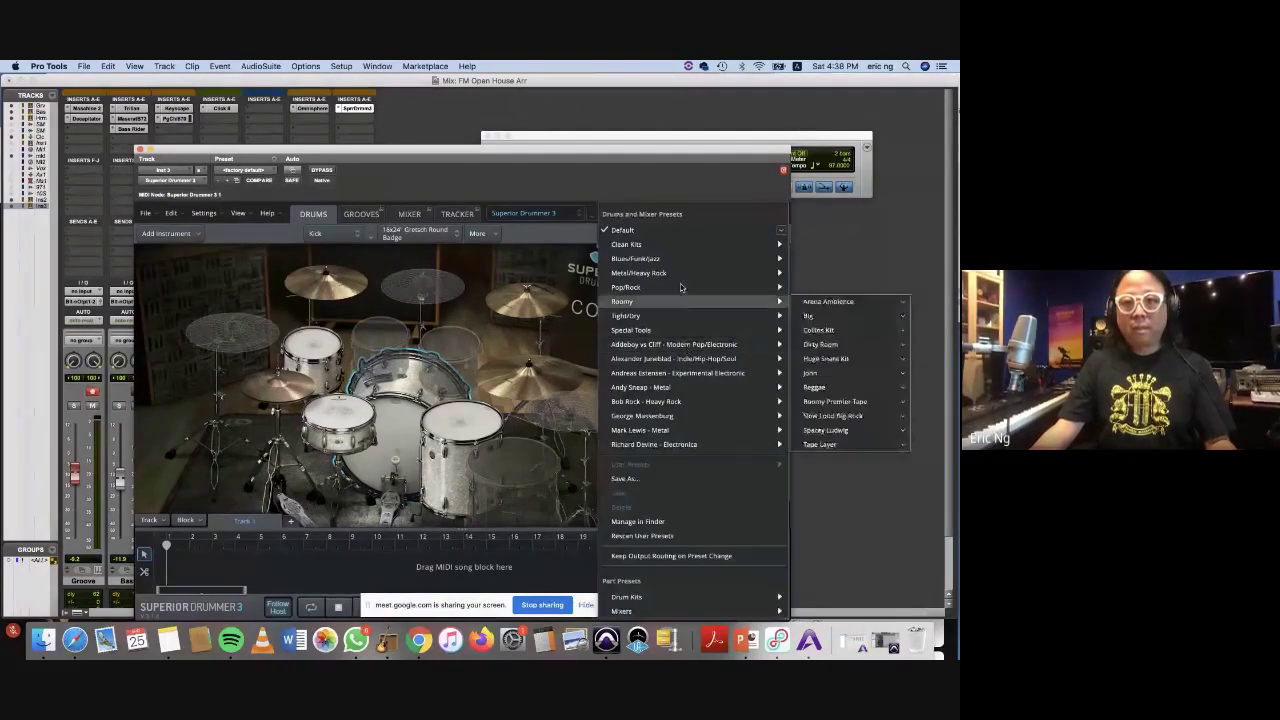
mouse_move(678, 273)
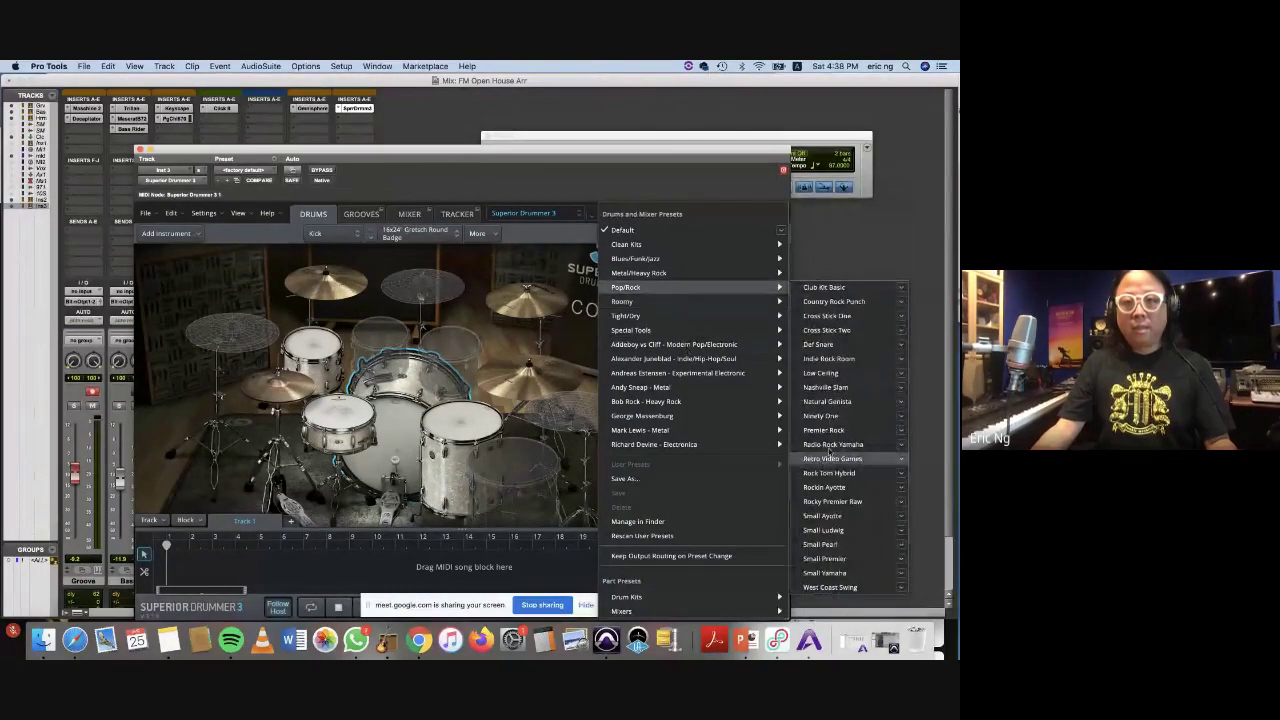
click(794, 440)
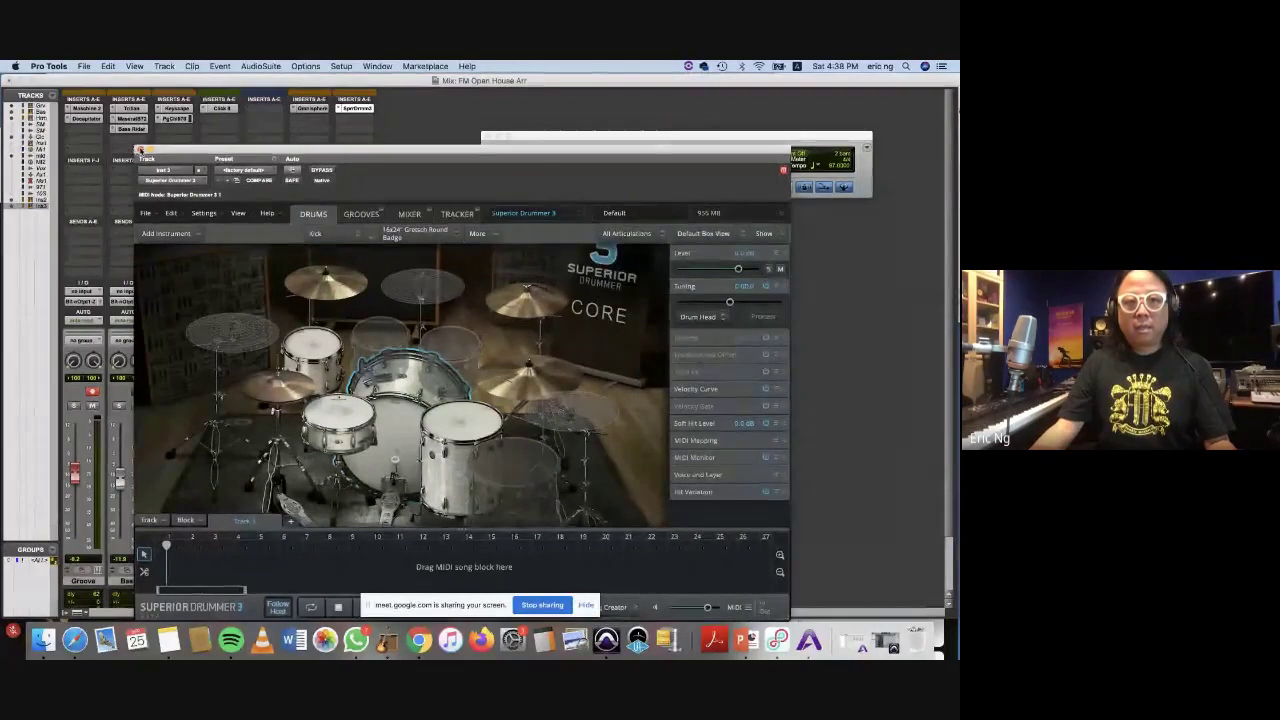
key(super+w)
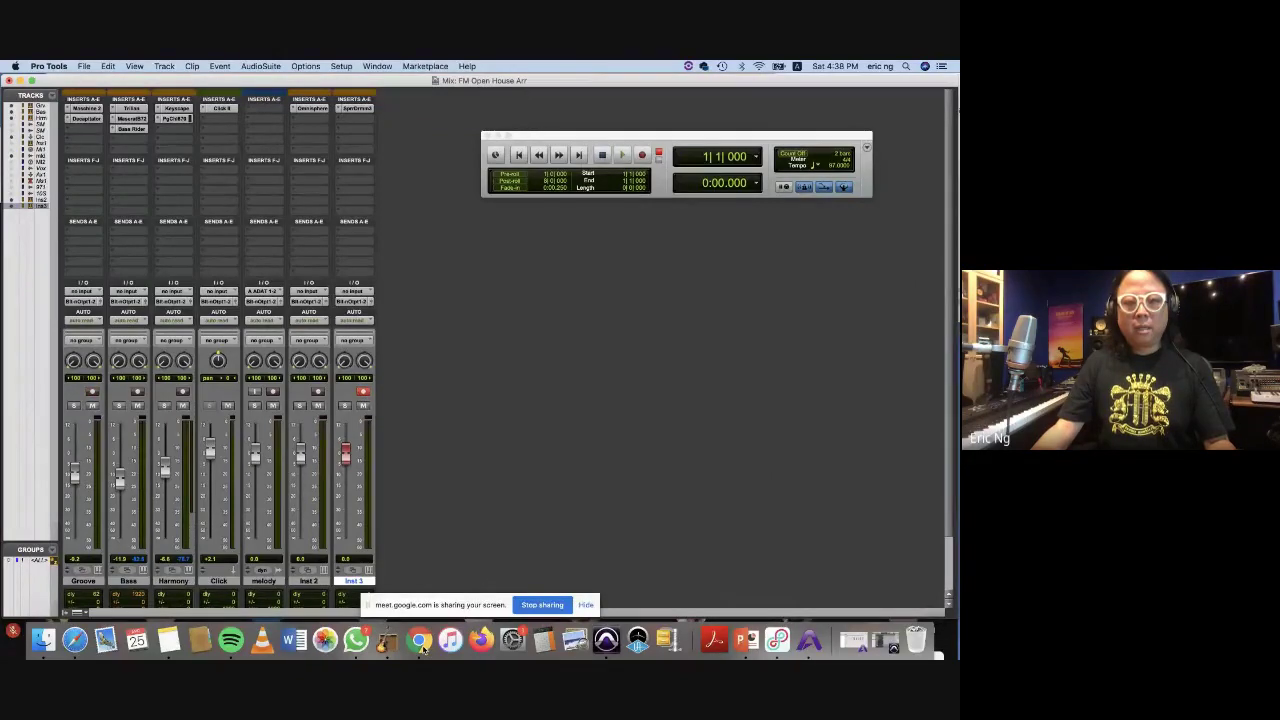
Read the participants' chat replies in Google Meet, and return to Pro Tools to reopen Superior Drummer on the Inst 3 track.
click(420, 641)
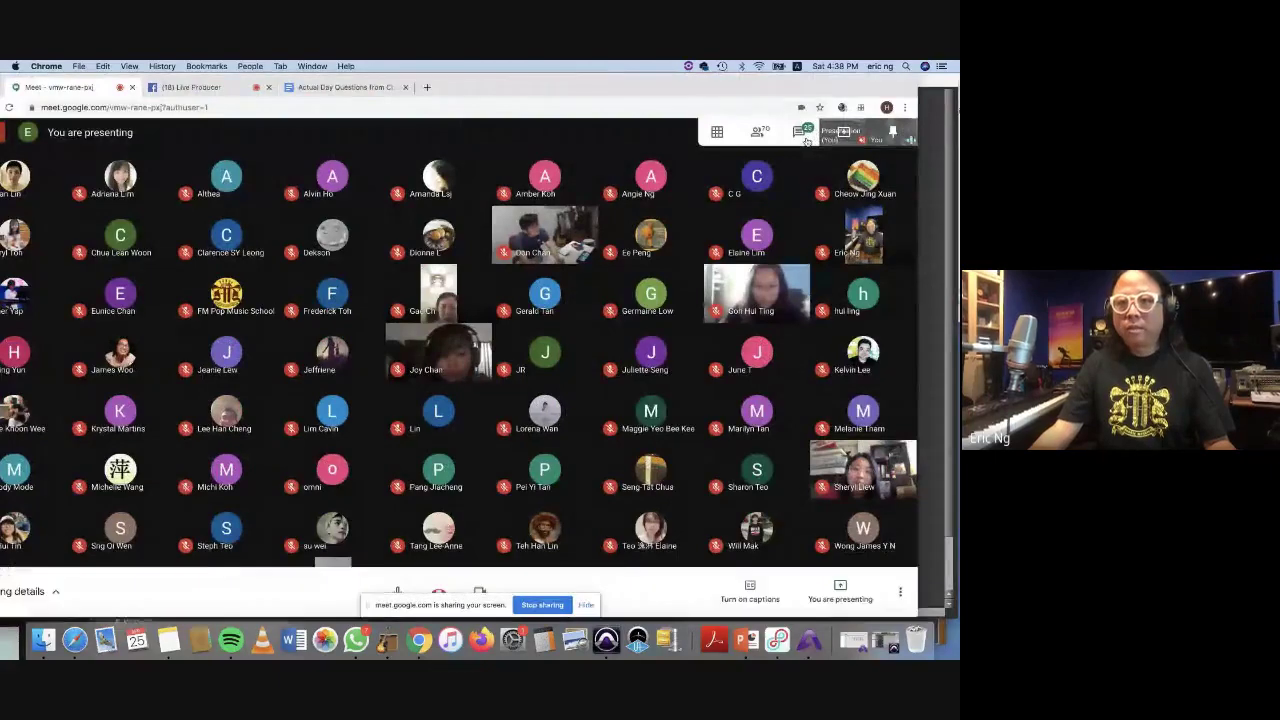
click(803, 131)
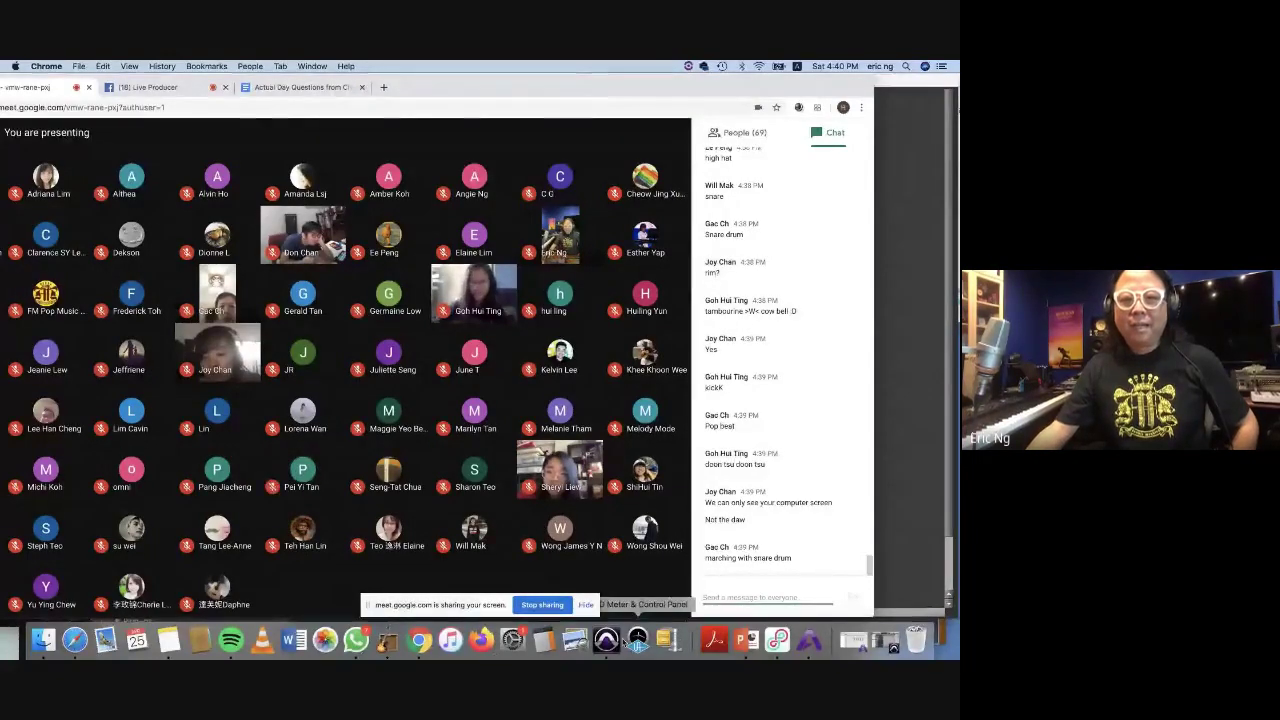
click(606, 640)
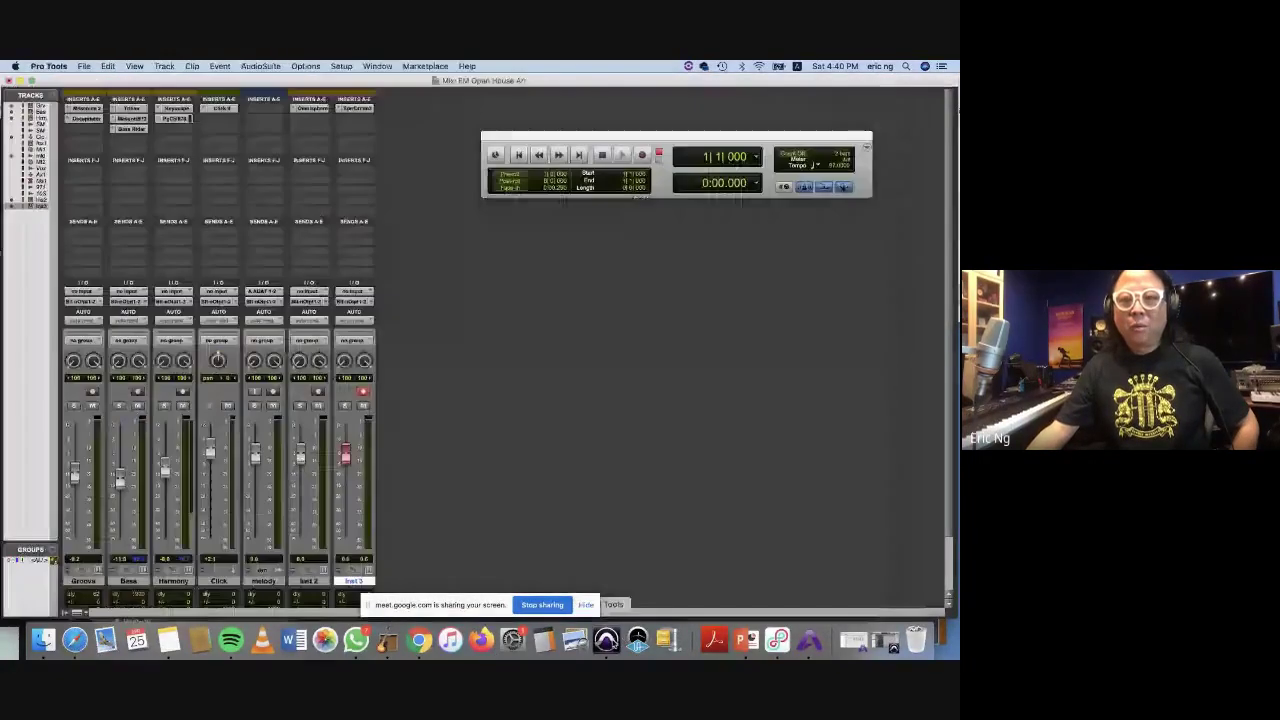
click(362, 107)
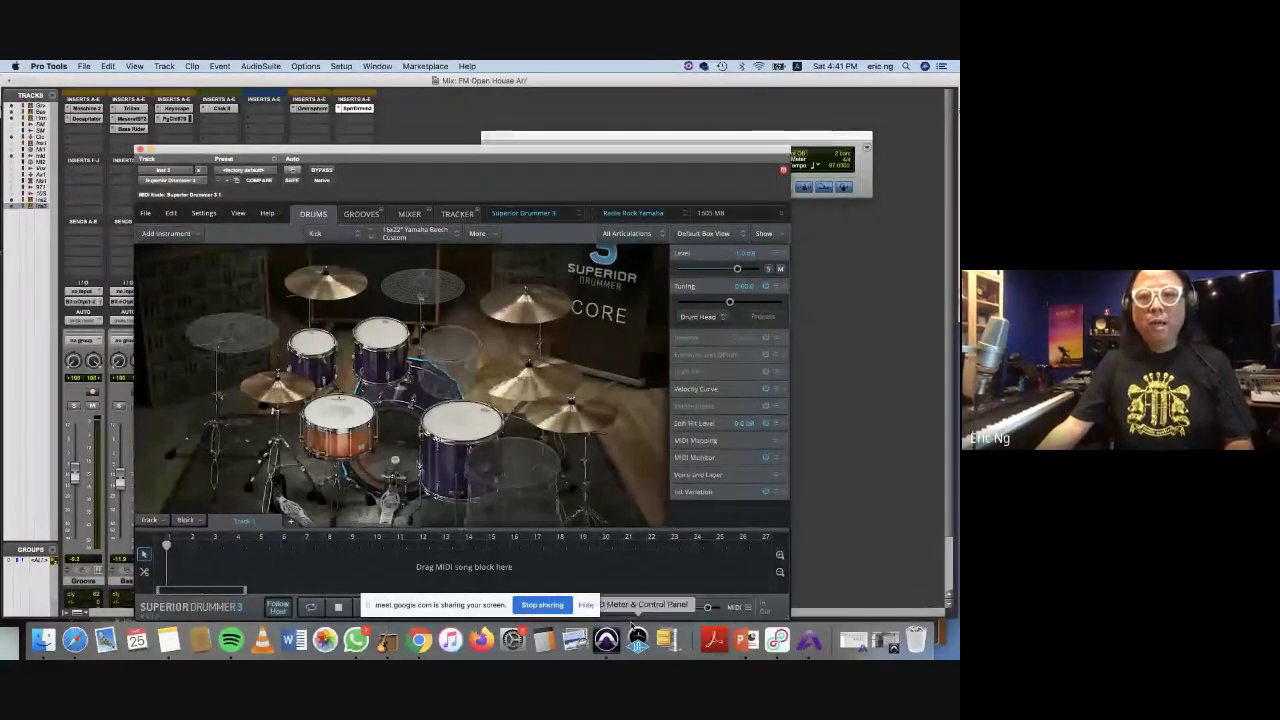
Switch to PowerPoint and present the Eighth Note Groove slides through to the kick, snare and high hat pattern.
click(750, 645)
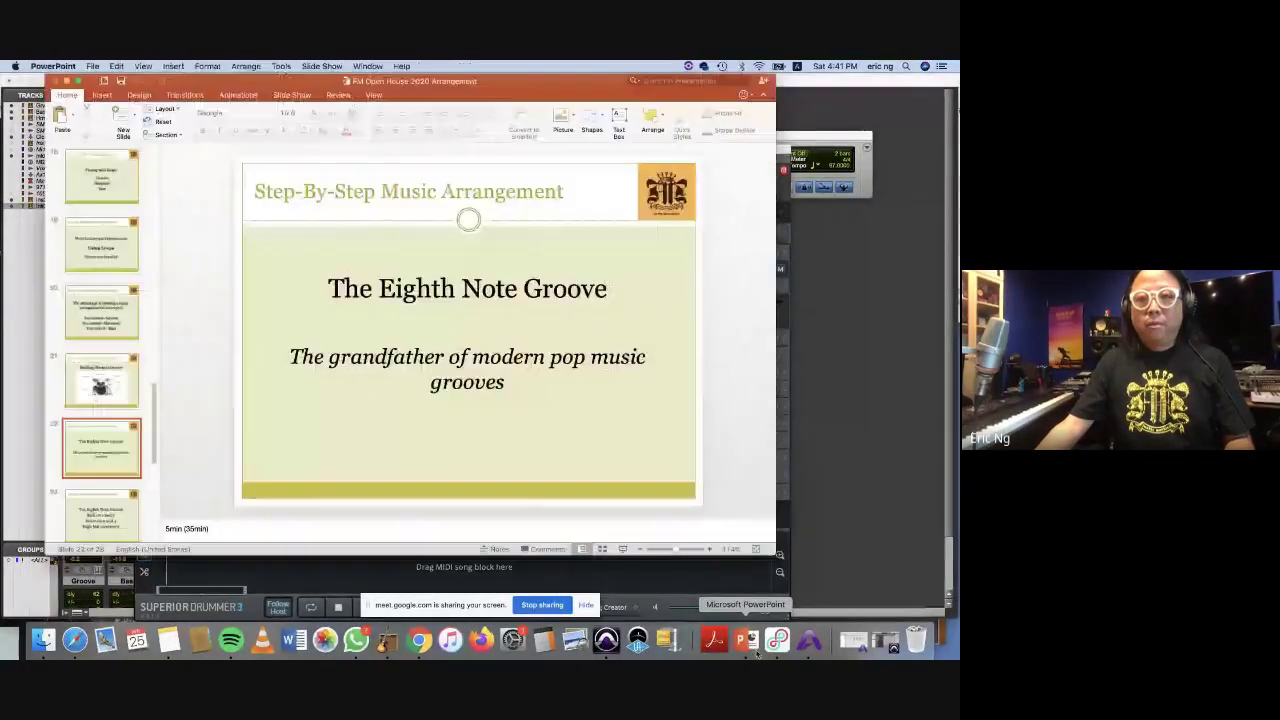
click(318, 66)
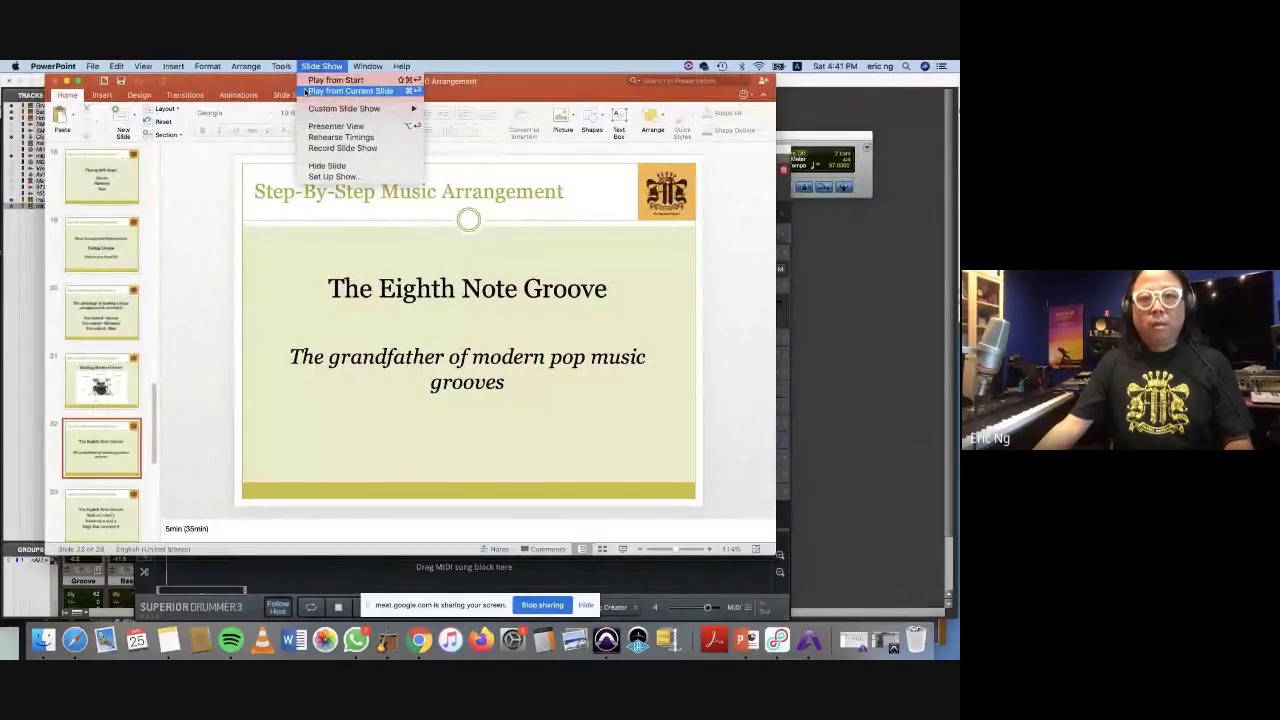
click(330, 91)
key(Right)
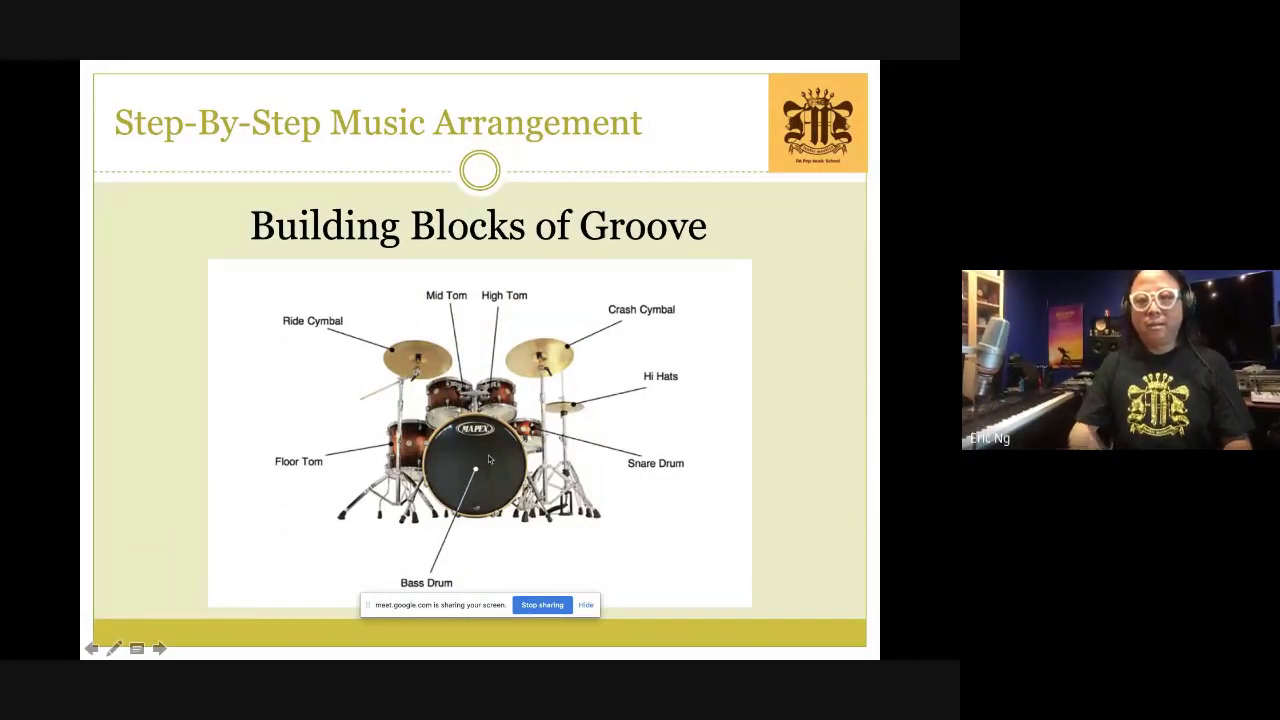
key(Left)
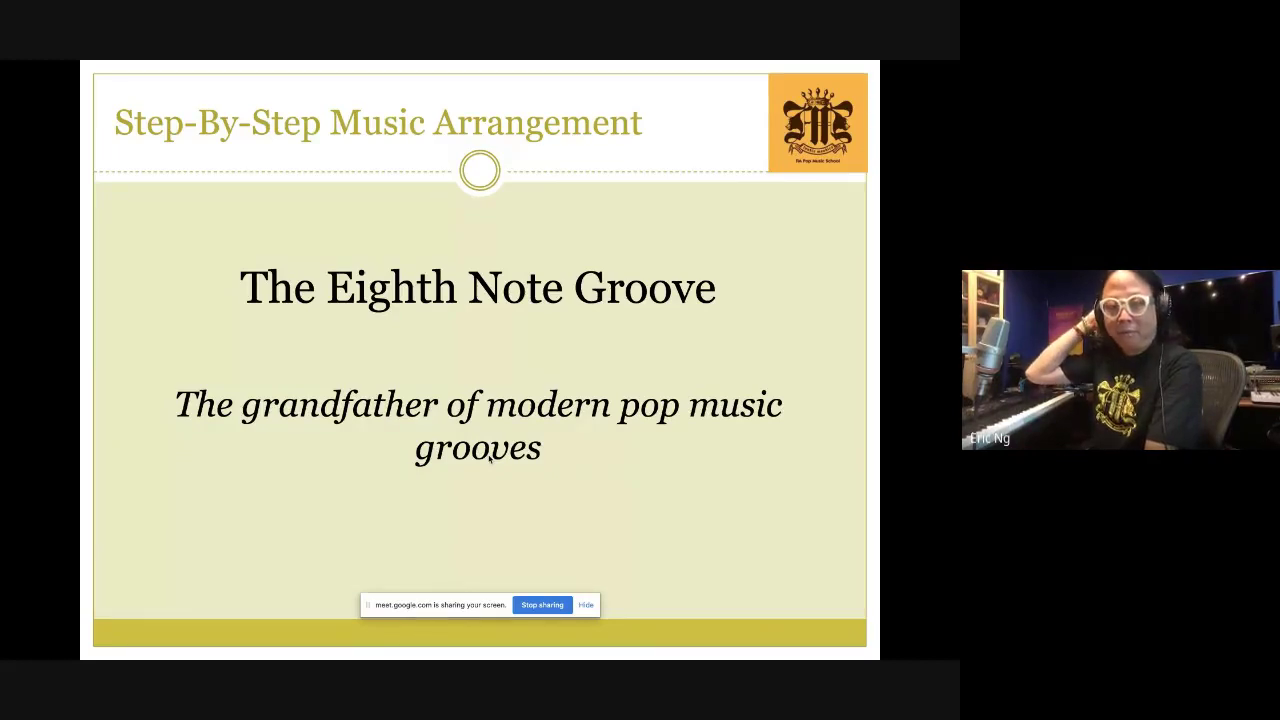
key(Right)
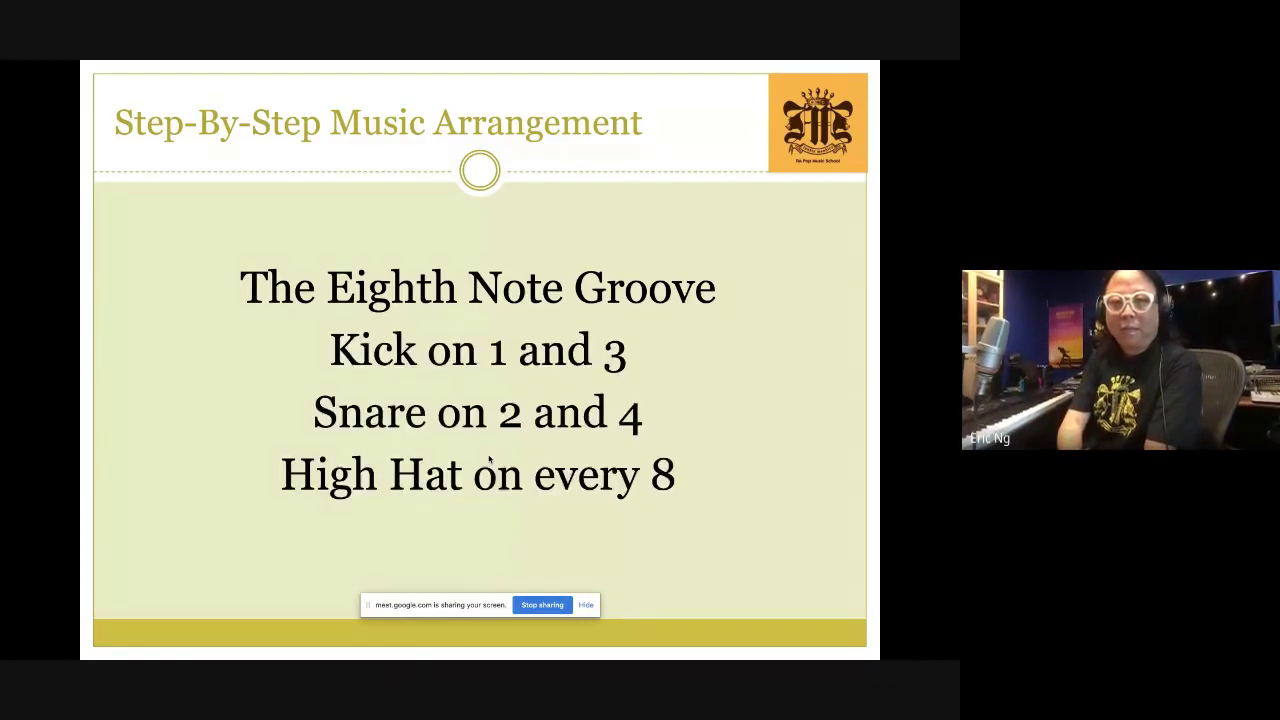
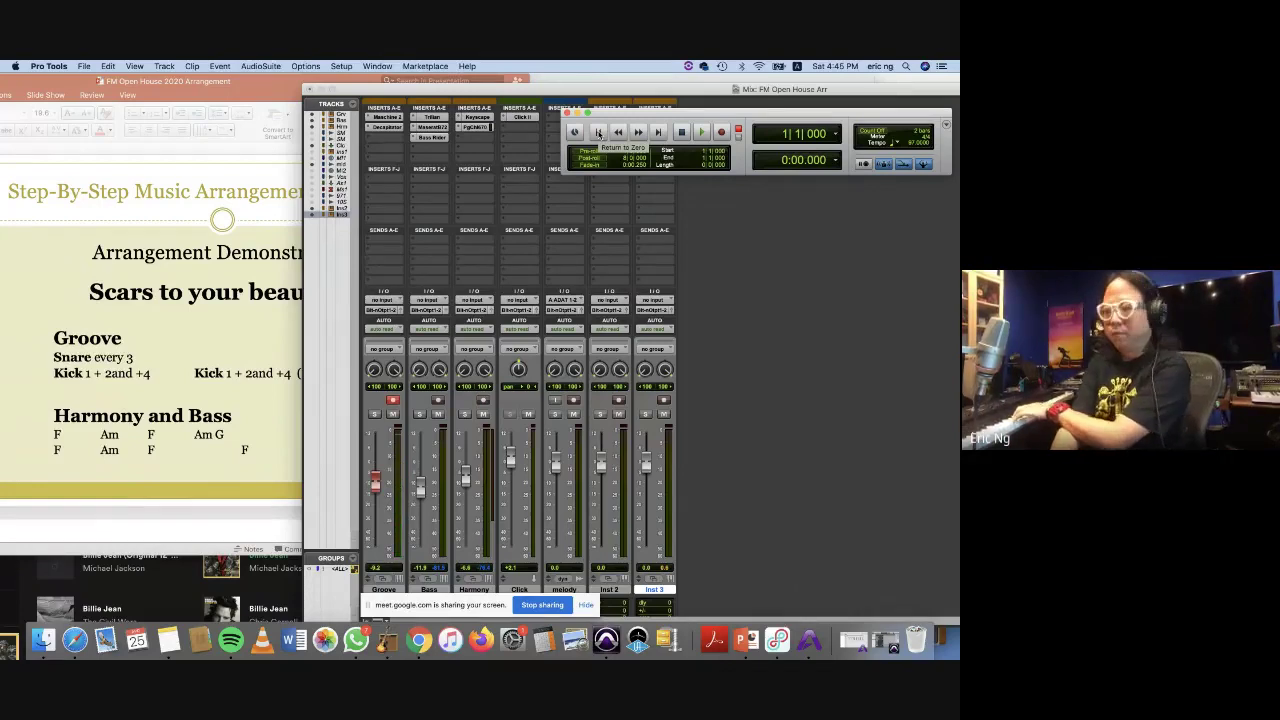
Record a drum part on the Groove track for about 10 bars against the melody, and stop recording in the Edit window.
key(super+space)
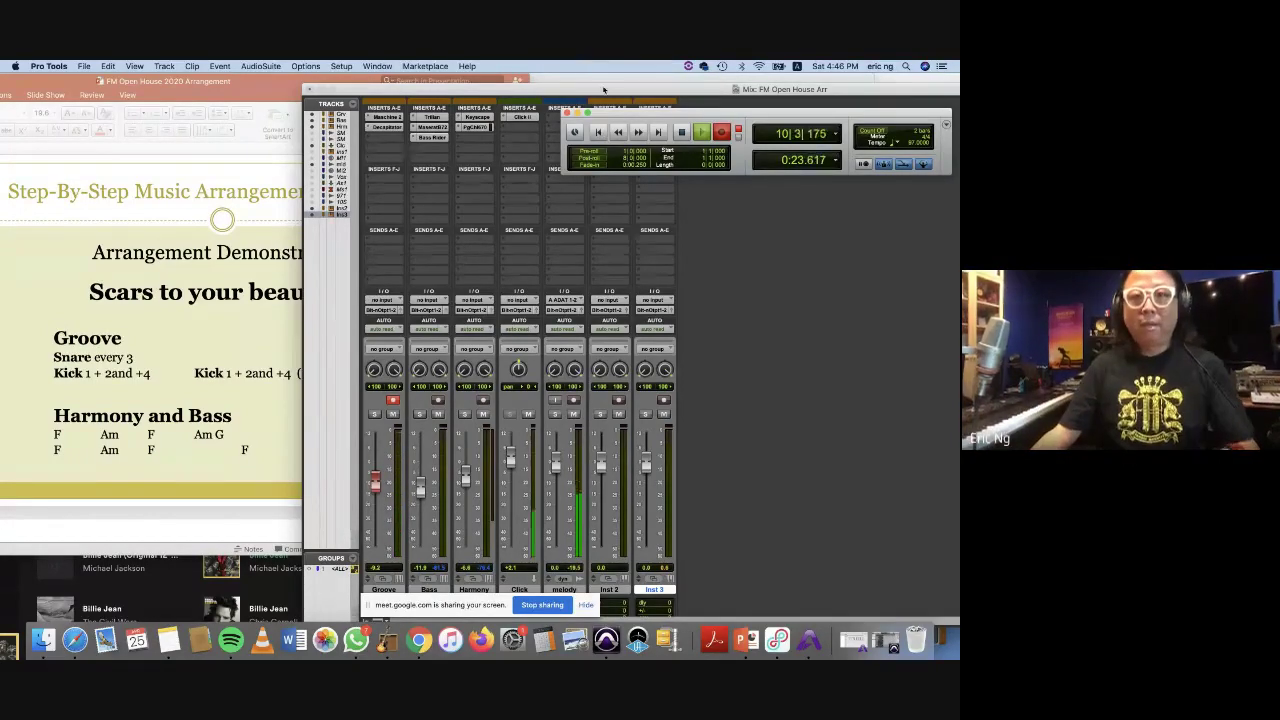
key(super+equal)
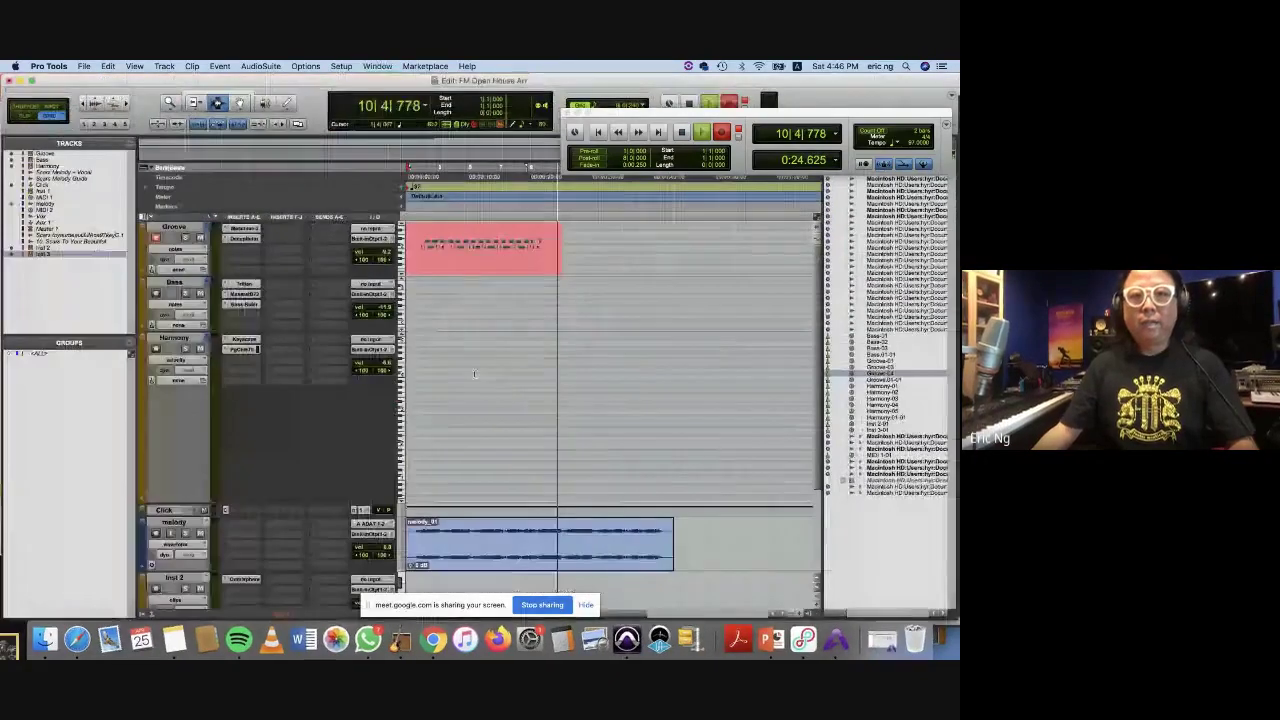
key(space)
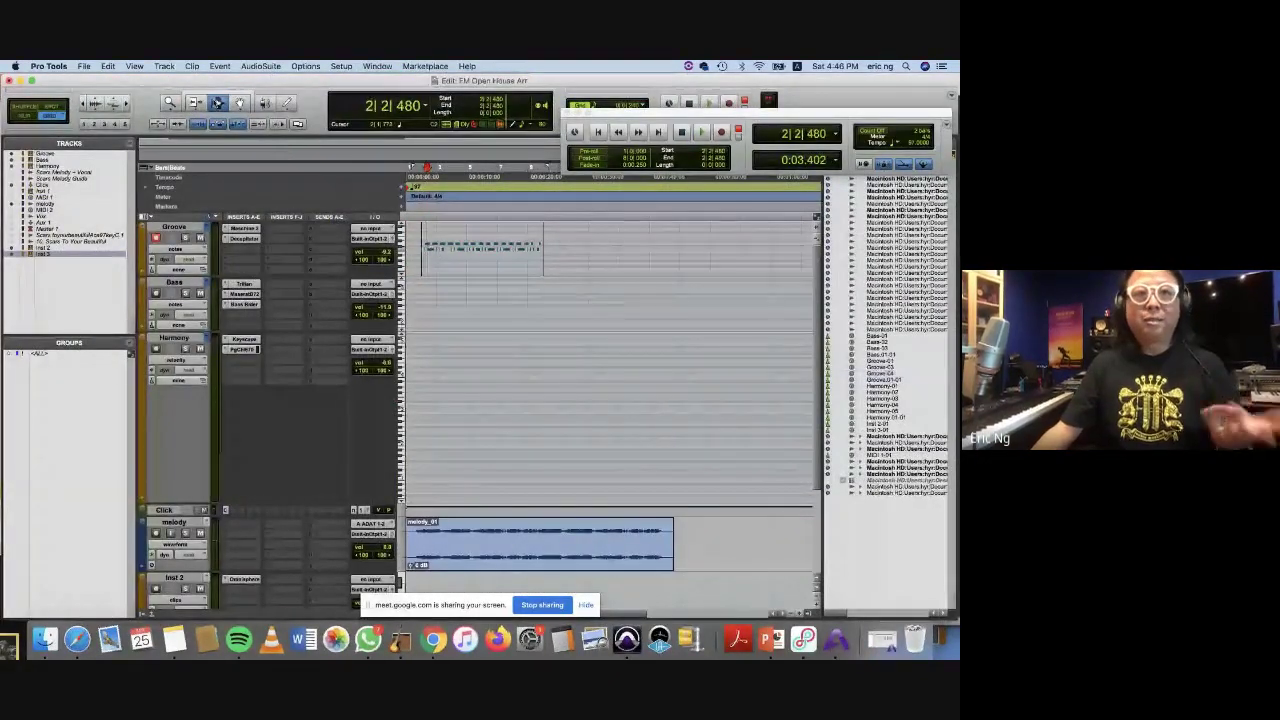
Select the recorded Groove notes from bar 1 to bar 10 and set the Groove track height to jumbo.
click(552, 241)
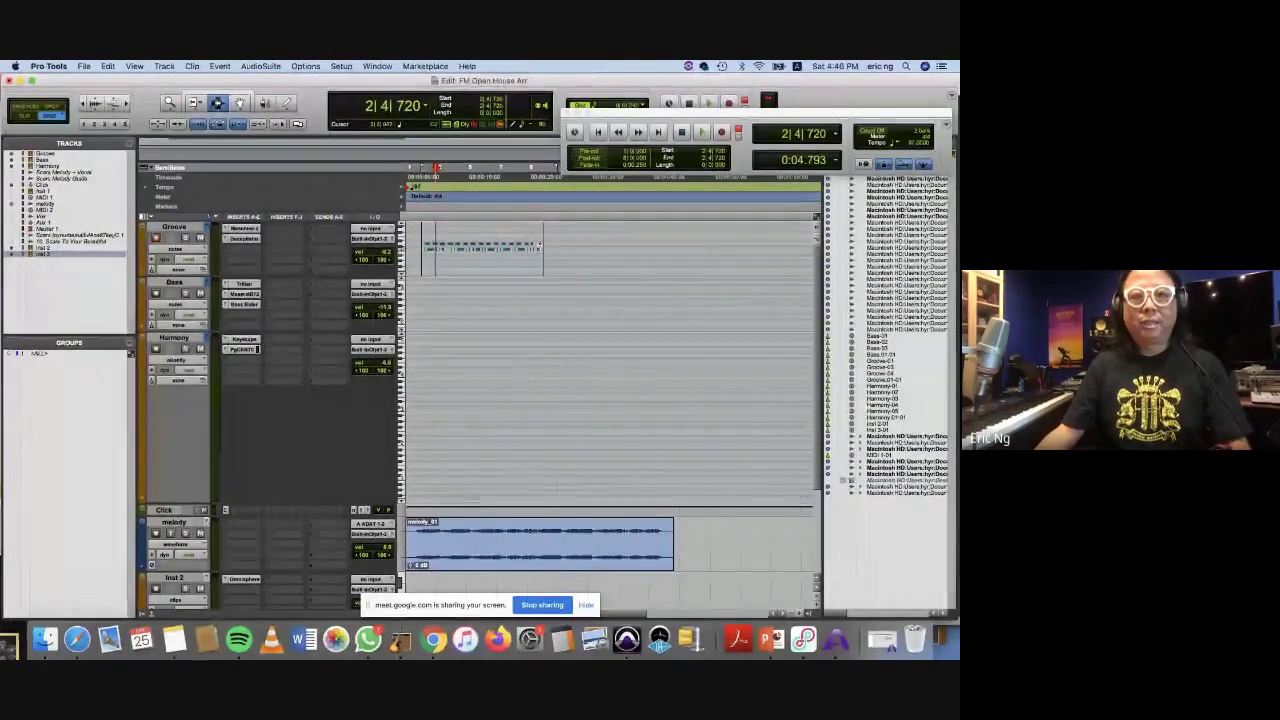
drag(552, 241, 422, 246)
key(super+bracketright)
key(super+bracketright)
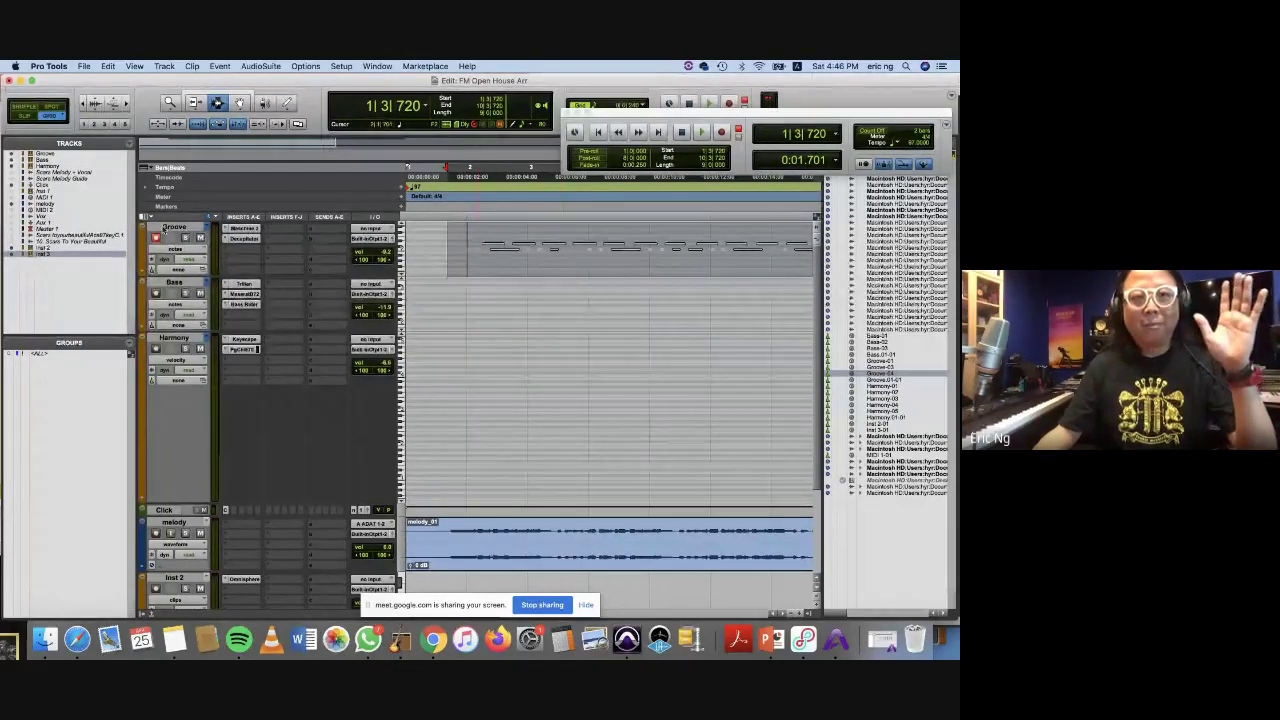
click(145, 229)
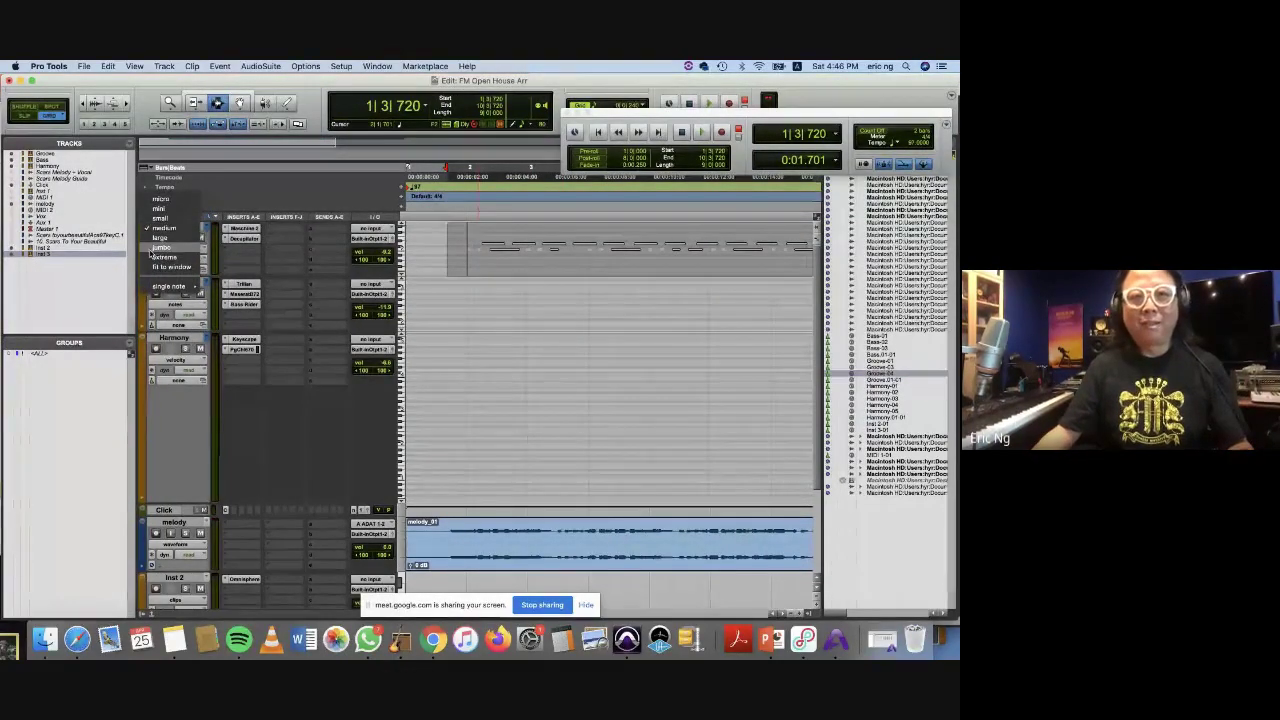
click(160, 247)
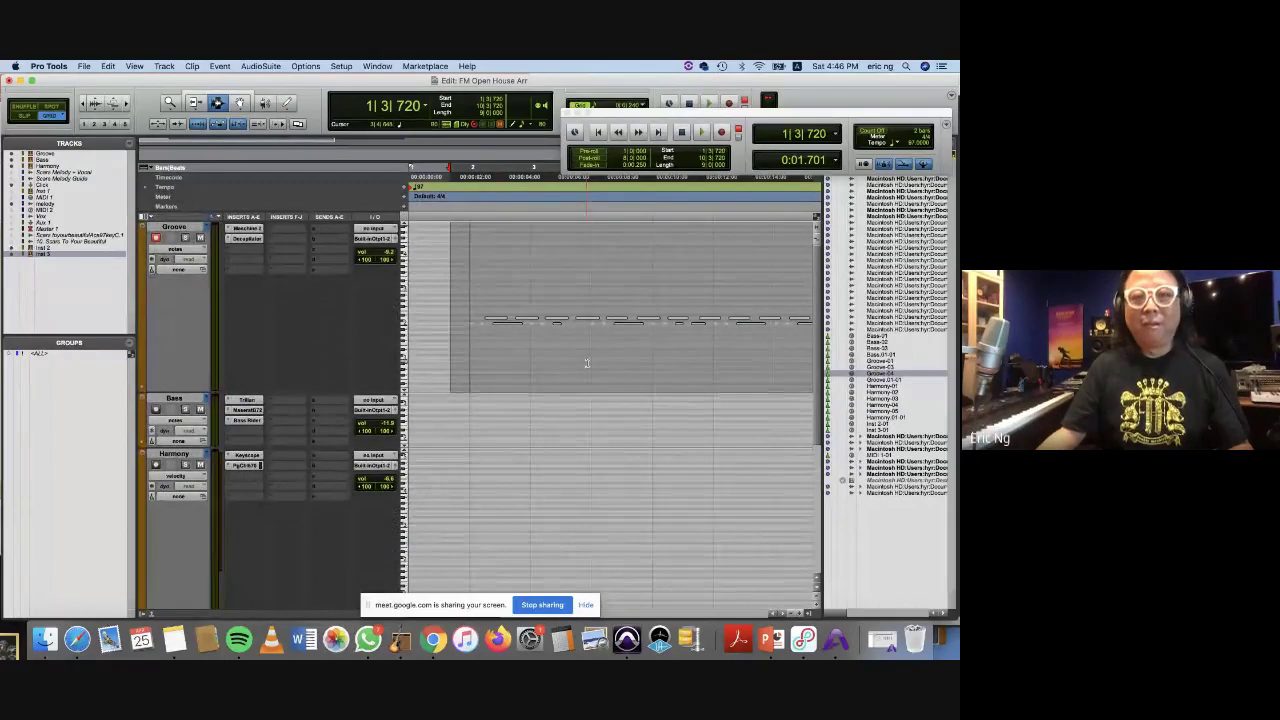
Play back the recorded Groove notes and open the Quantize event operation with a 1/16 note grid.
key(space)
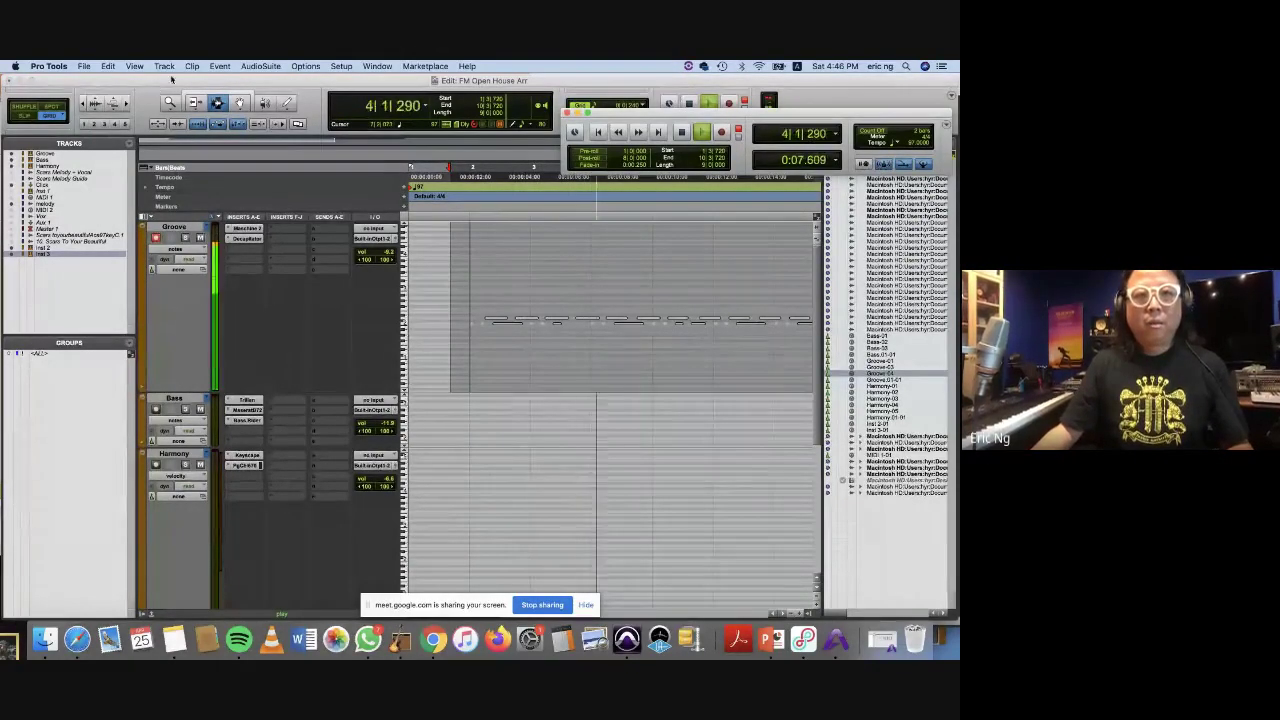
click(260, 66)
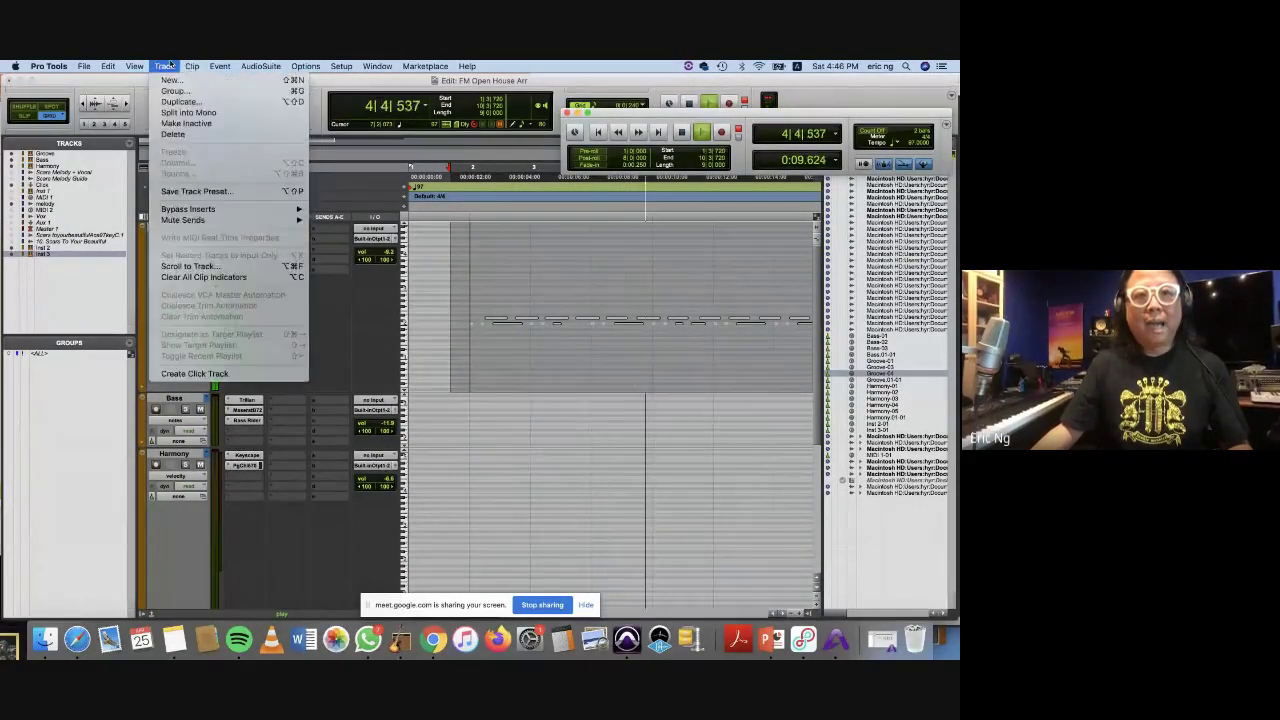
mouse_move(219, 66)
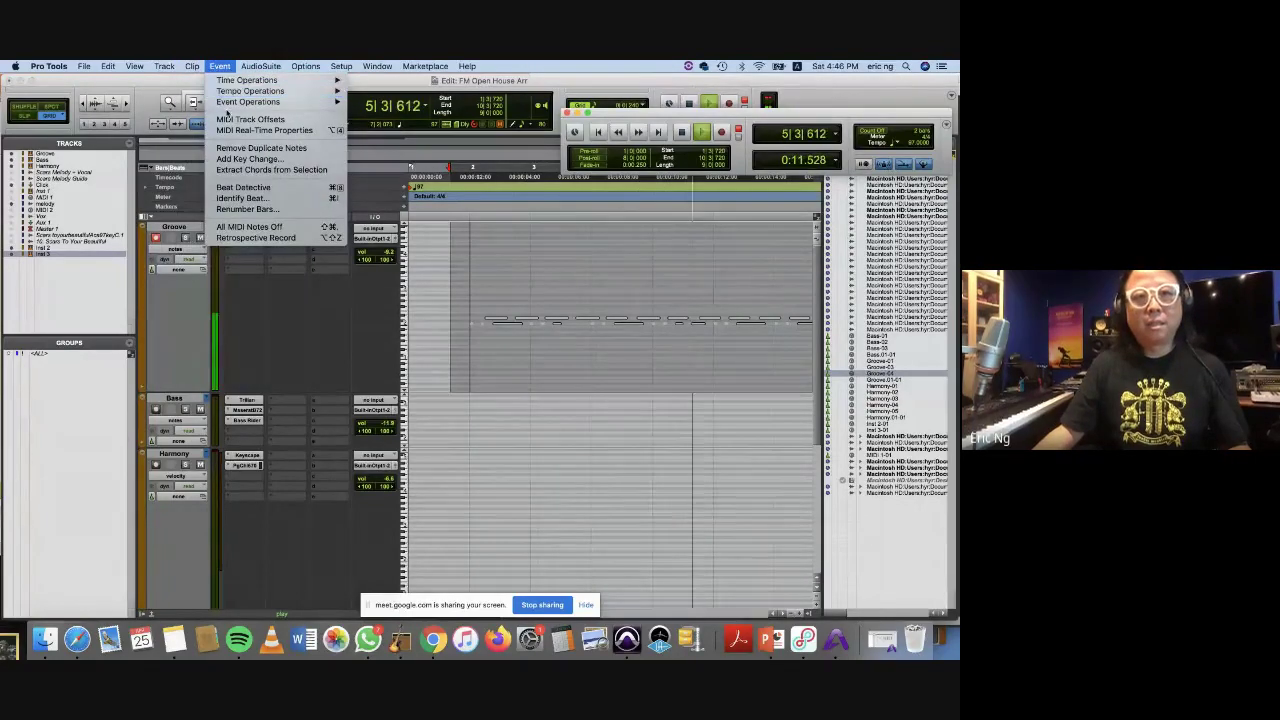
mouse_move(320, 102)
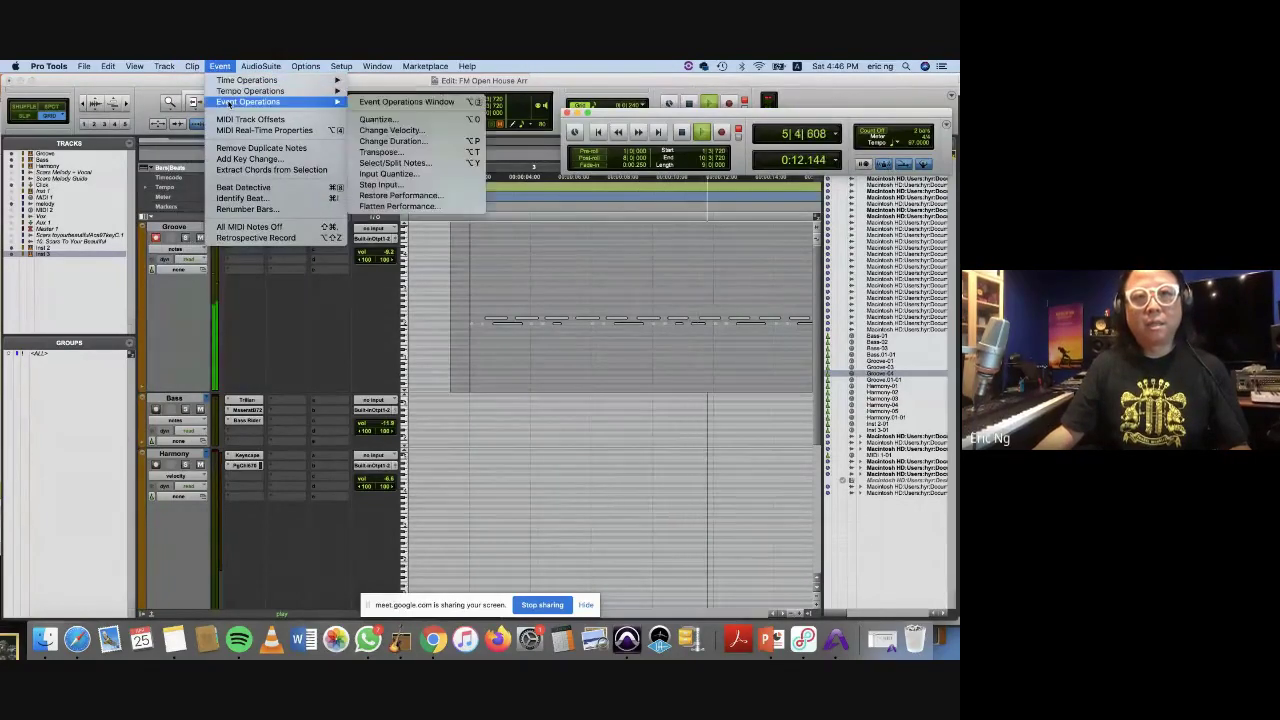
click(385, 174)
click(465, 248)
click(456, 201)
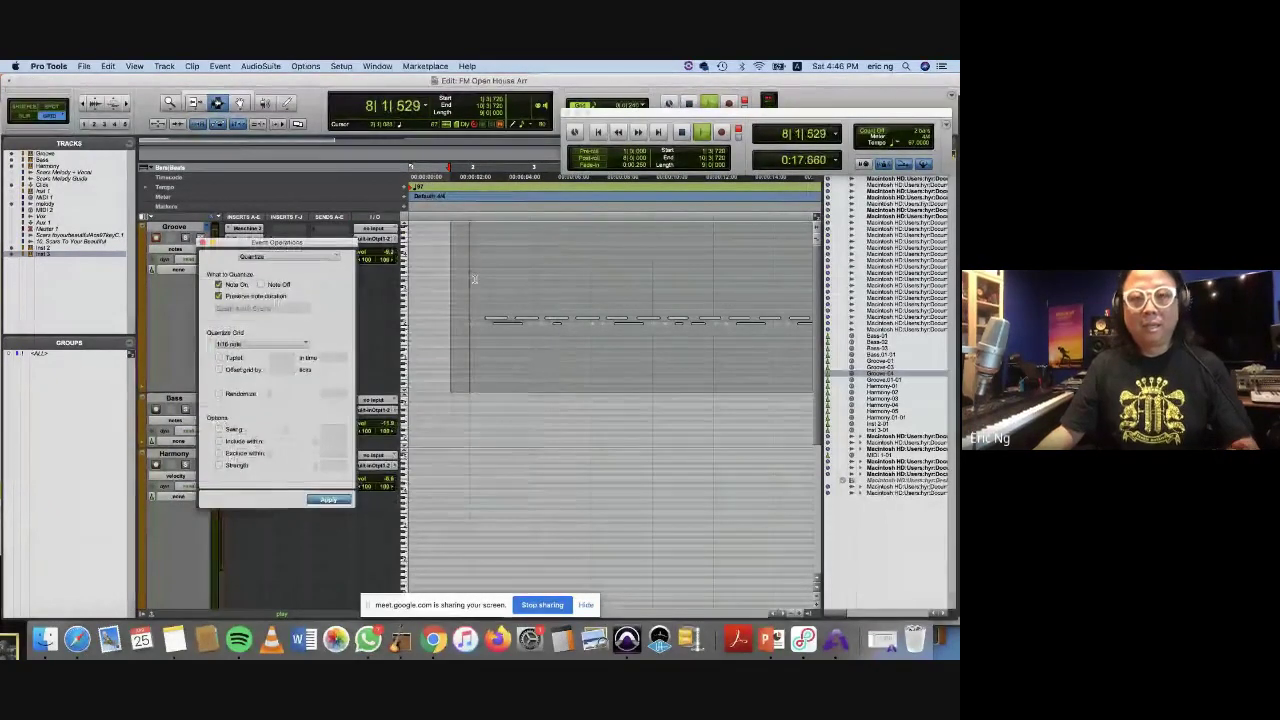
Return to the start of the session and record the missing notes at the beginning of bar 2 on the Groove track.
key(super+bracketleft)
key(super+a)
key(super+bracketright)
key(space)
drag(443, 300, 541, 300)
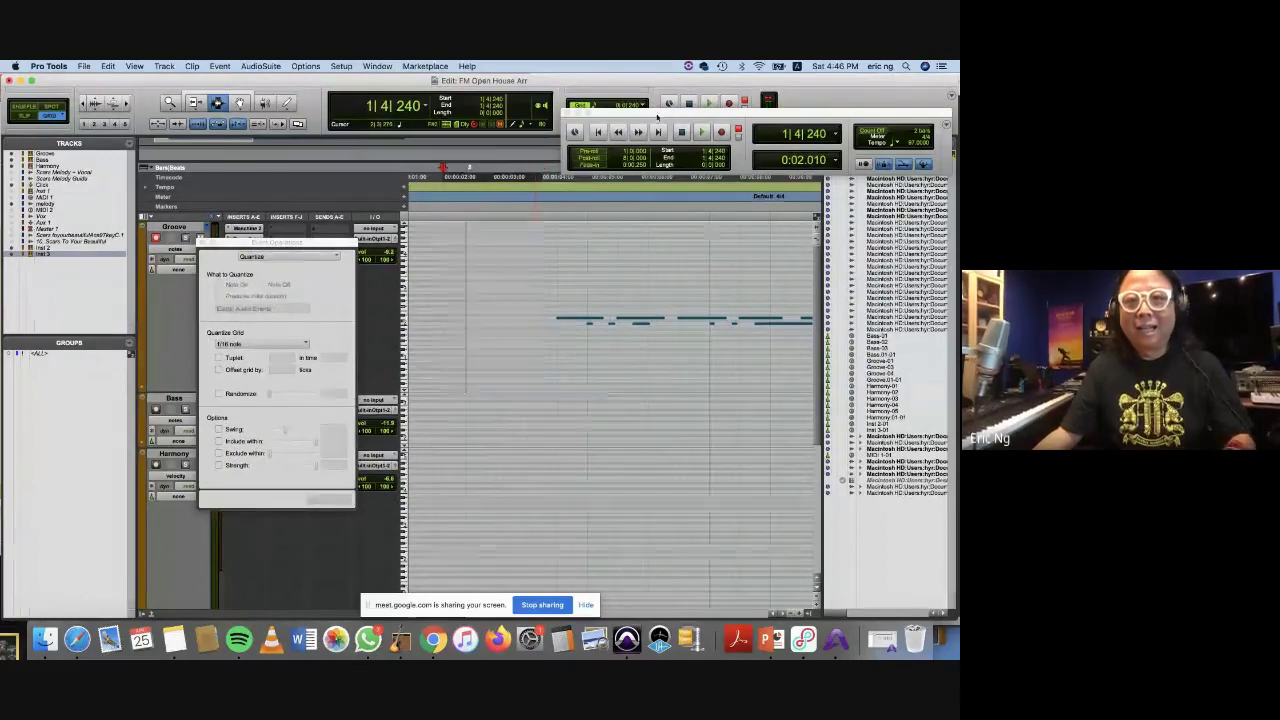
click(598, 133)
key(super+space)
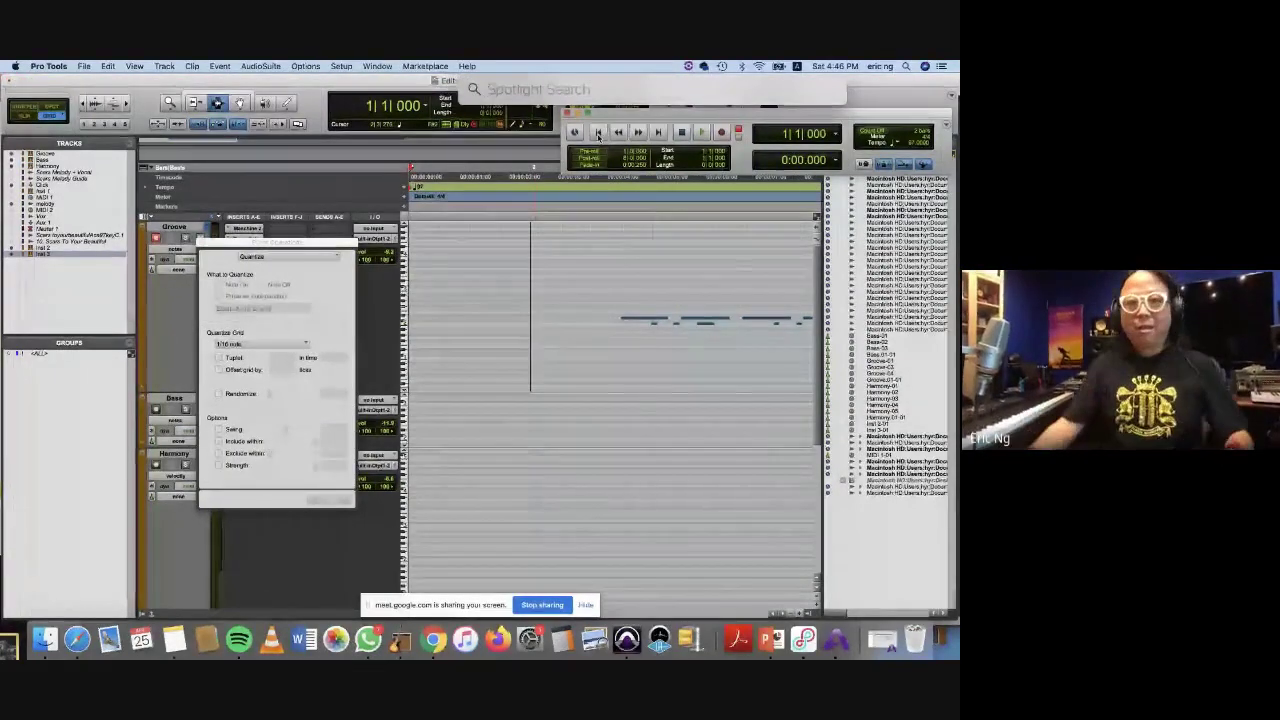
key(Escape)
click(720, 132)
key(space)
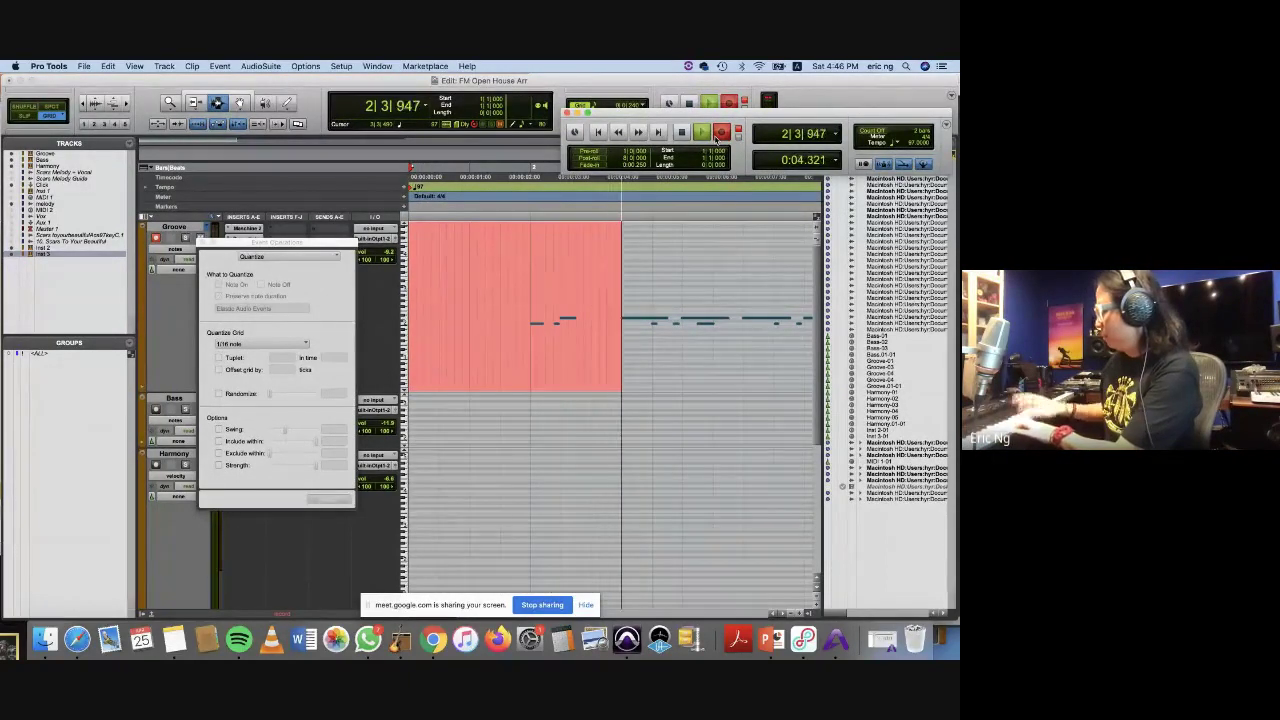
click(681, 132)
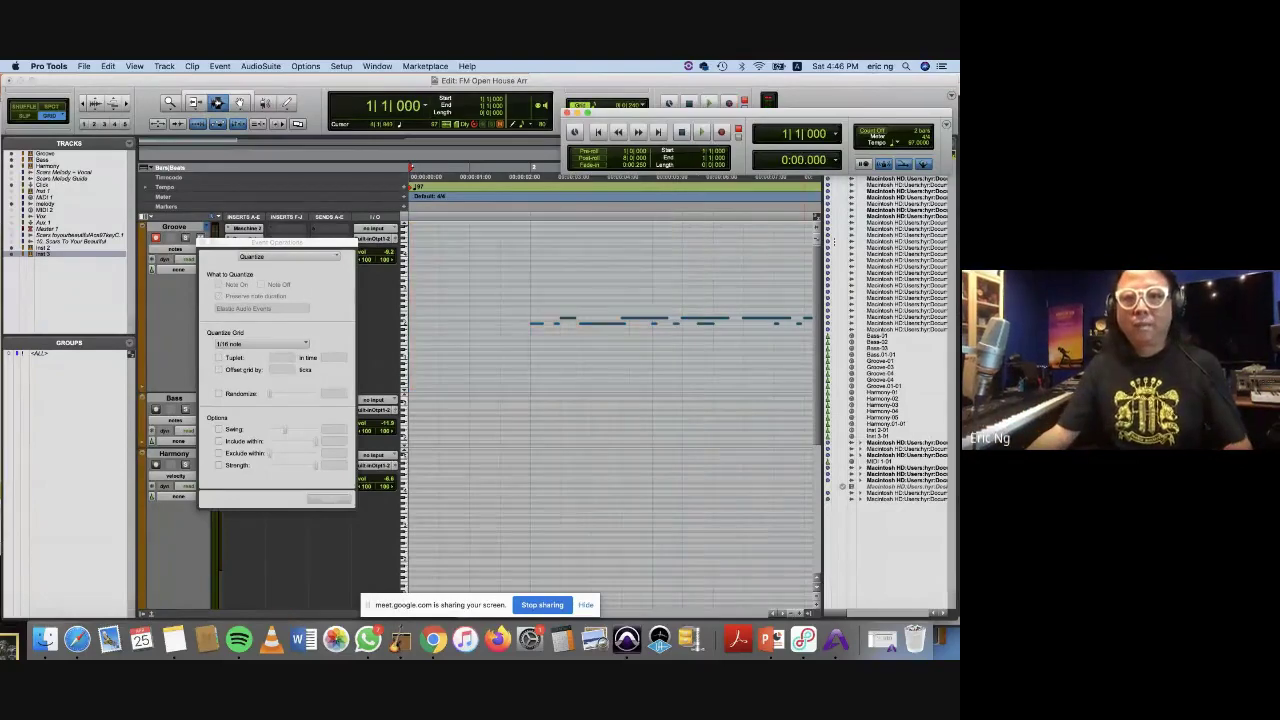
Play back the Groove track around bar 2 to check the added notes.
key(space)
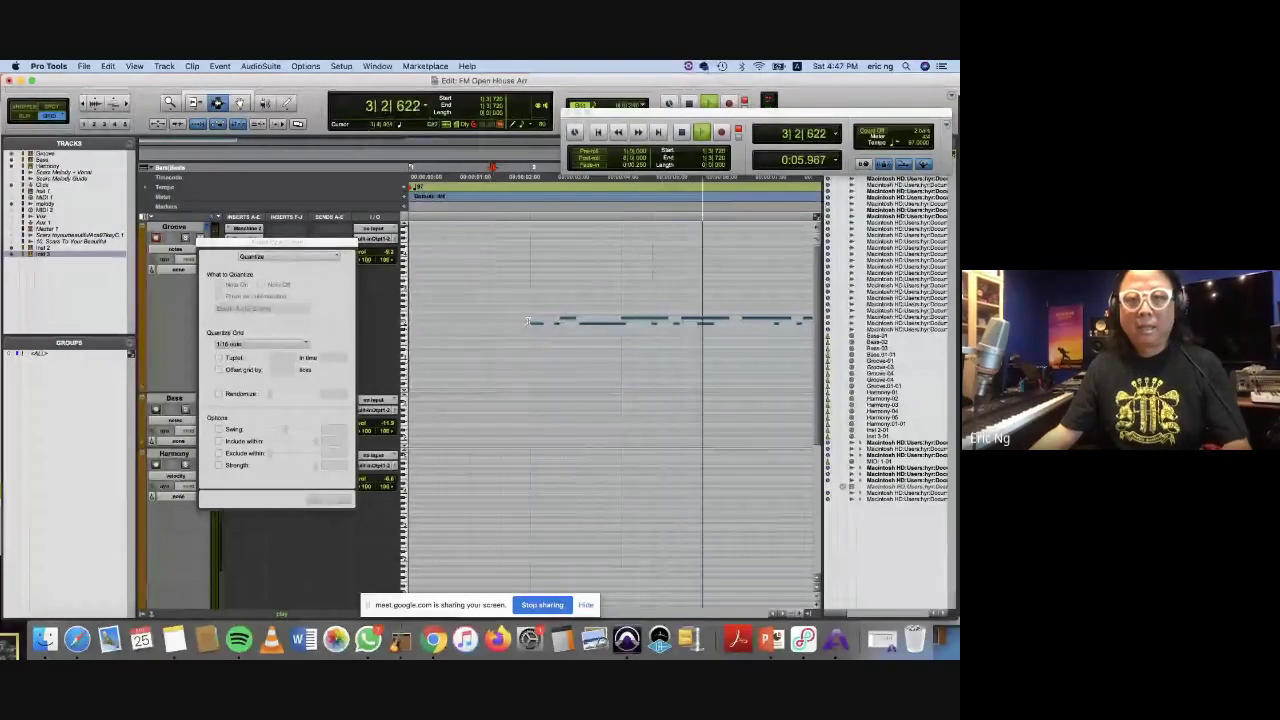
key(r)
key(space)
key(space)
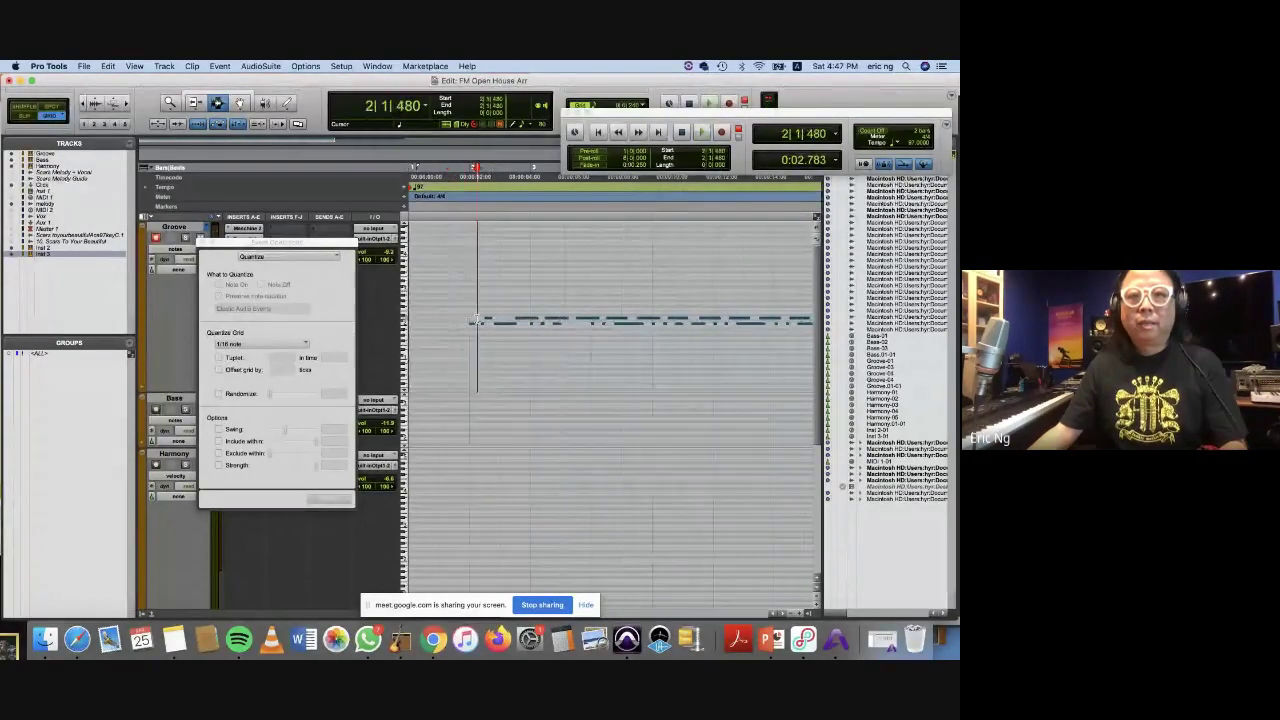
key(space)
Select the whole Groove clip and quantize its note starts to a 1/16 note grid with note duration preserved.
key(Return)
key(t)
key(r)
drag(307, 246, 452, 83)
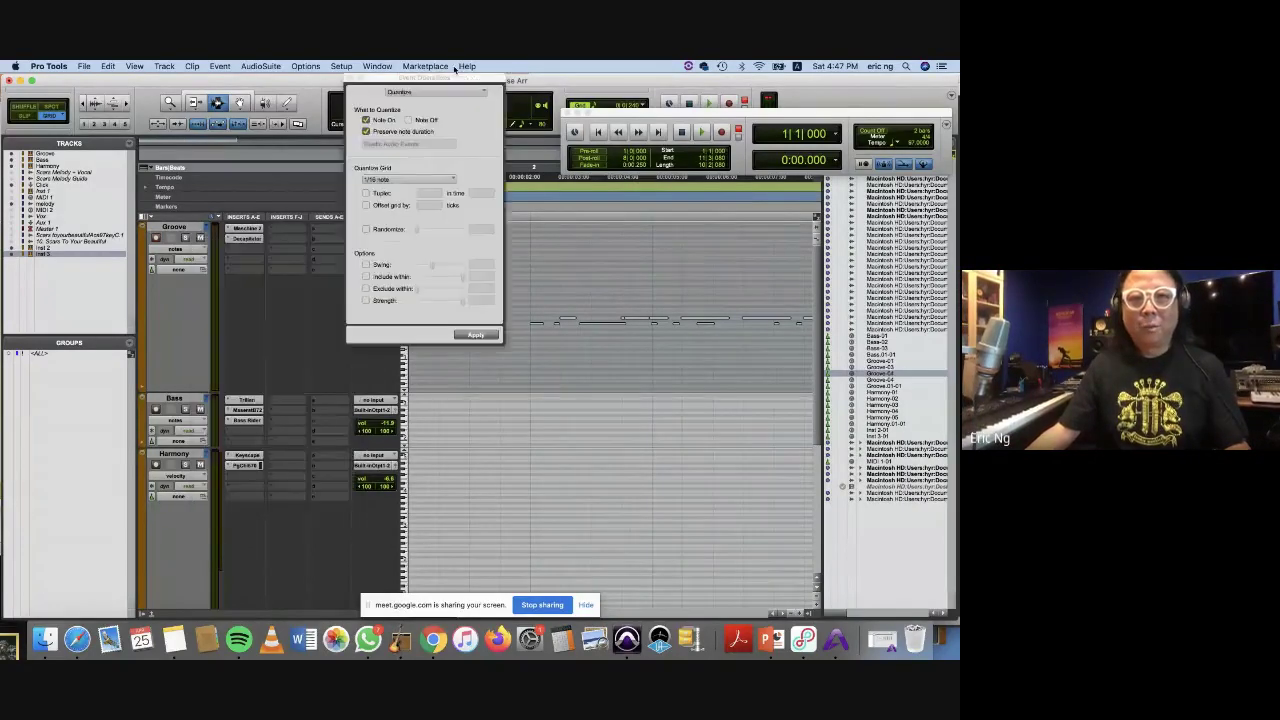
click(488, 337)
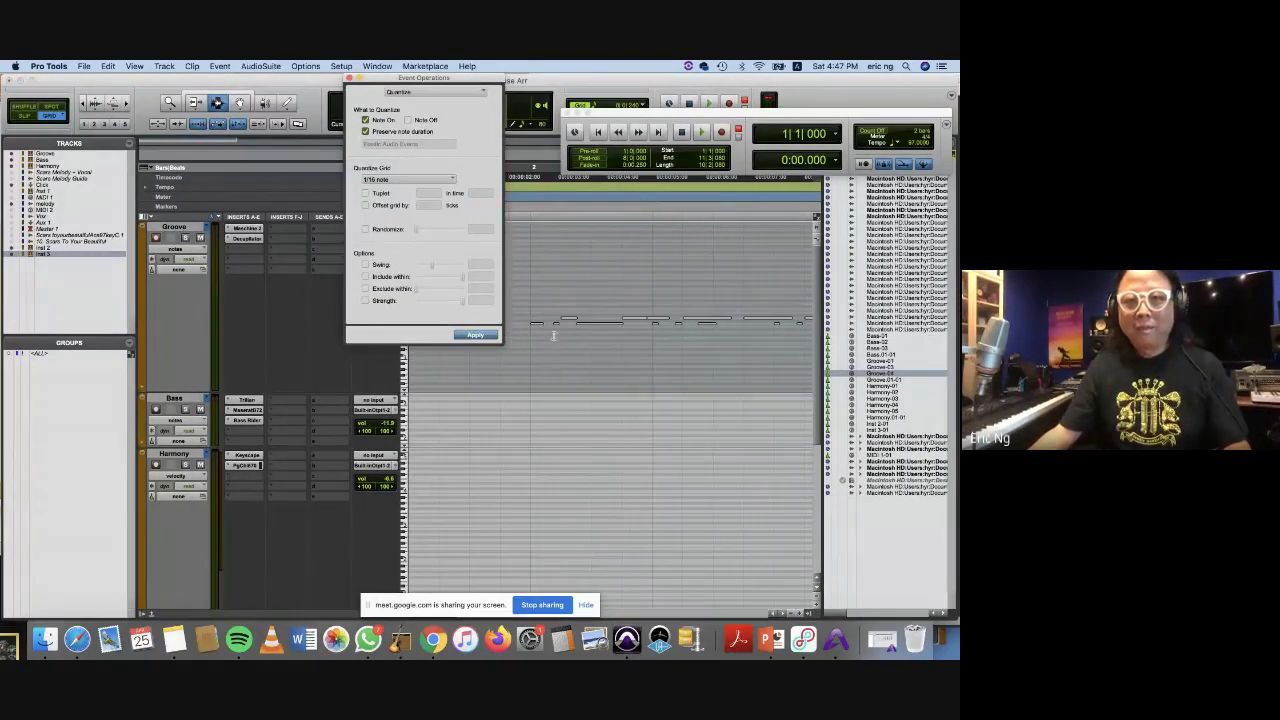
click(530, 338)
Listen to the quantized Groove from bar 2 and move the Event Operations window off the recorded notes.
key(space)
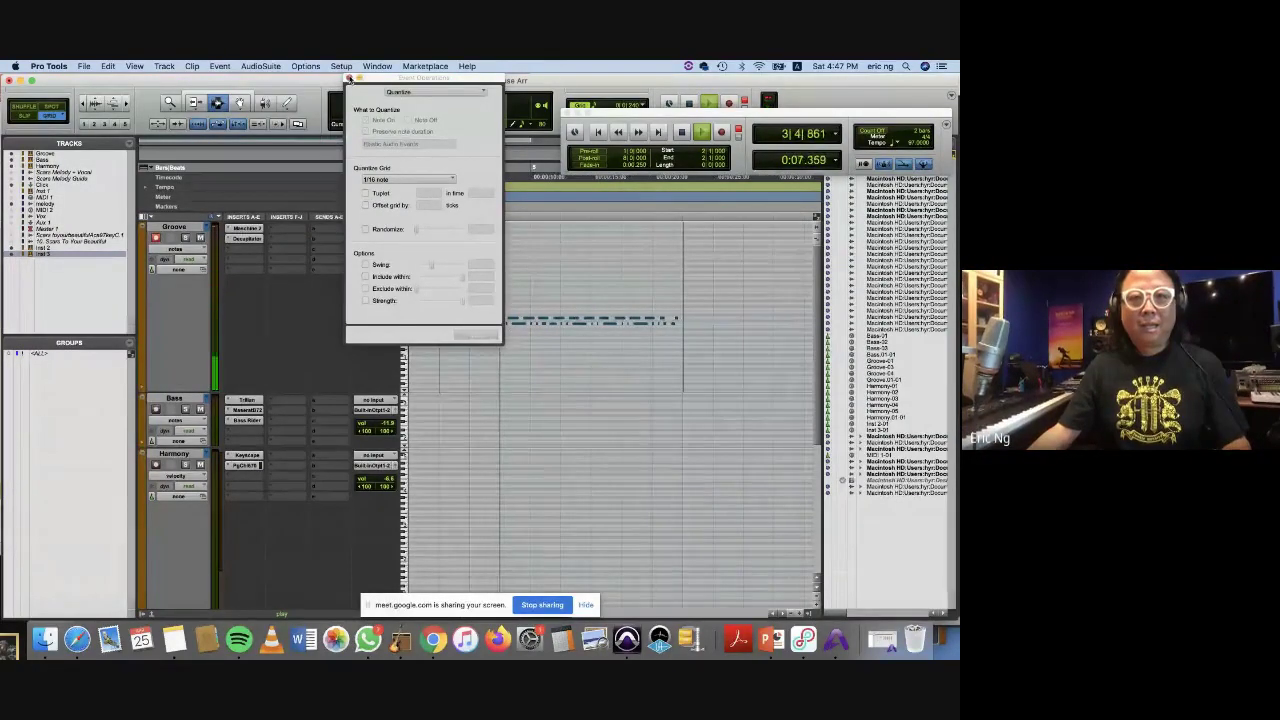
drag(350, 78, 520, 413)
key(space)
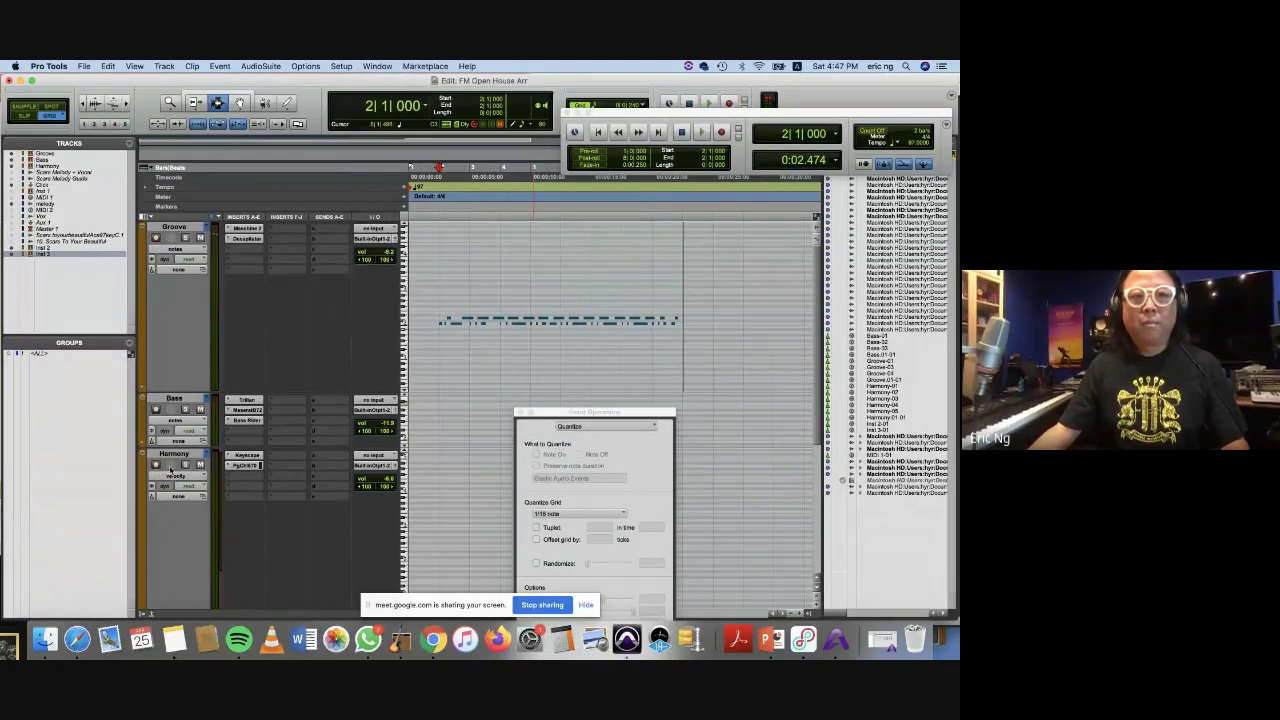
Record-enable the Harmony track and record the chords from bar 1 to about bar 10.
key(Return)
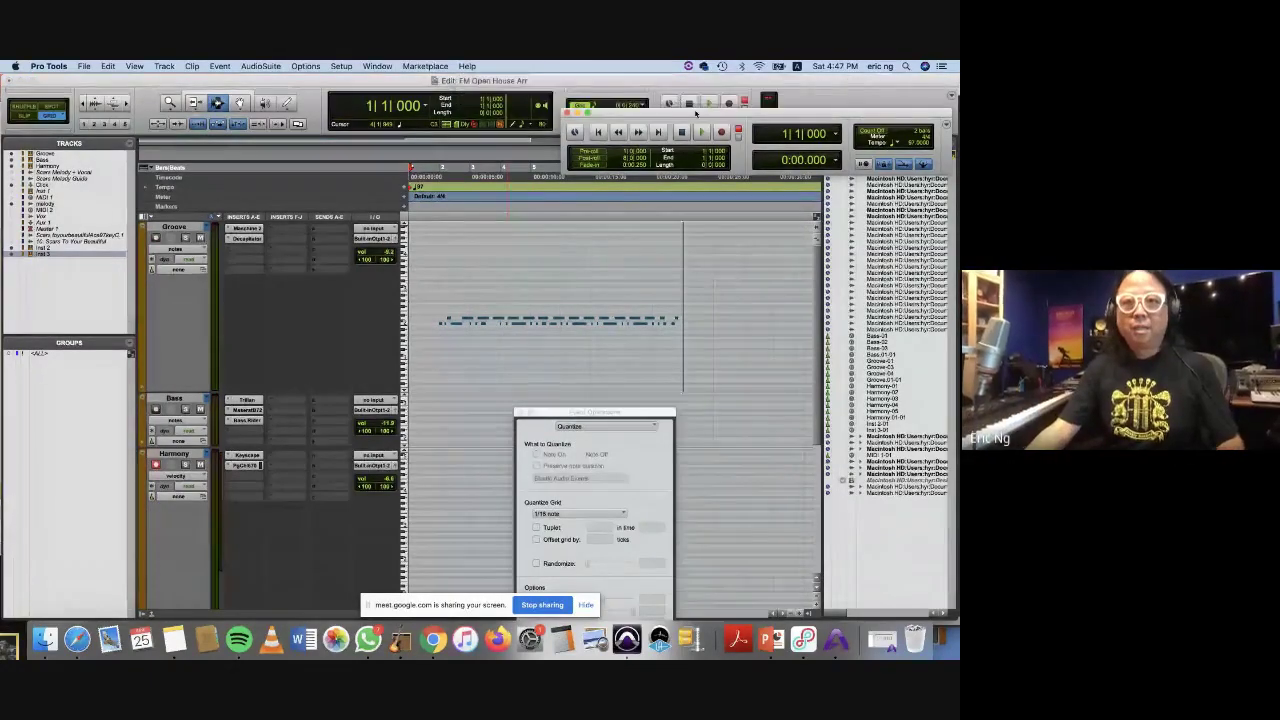
key(space)
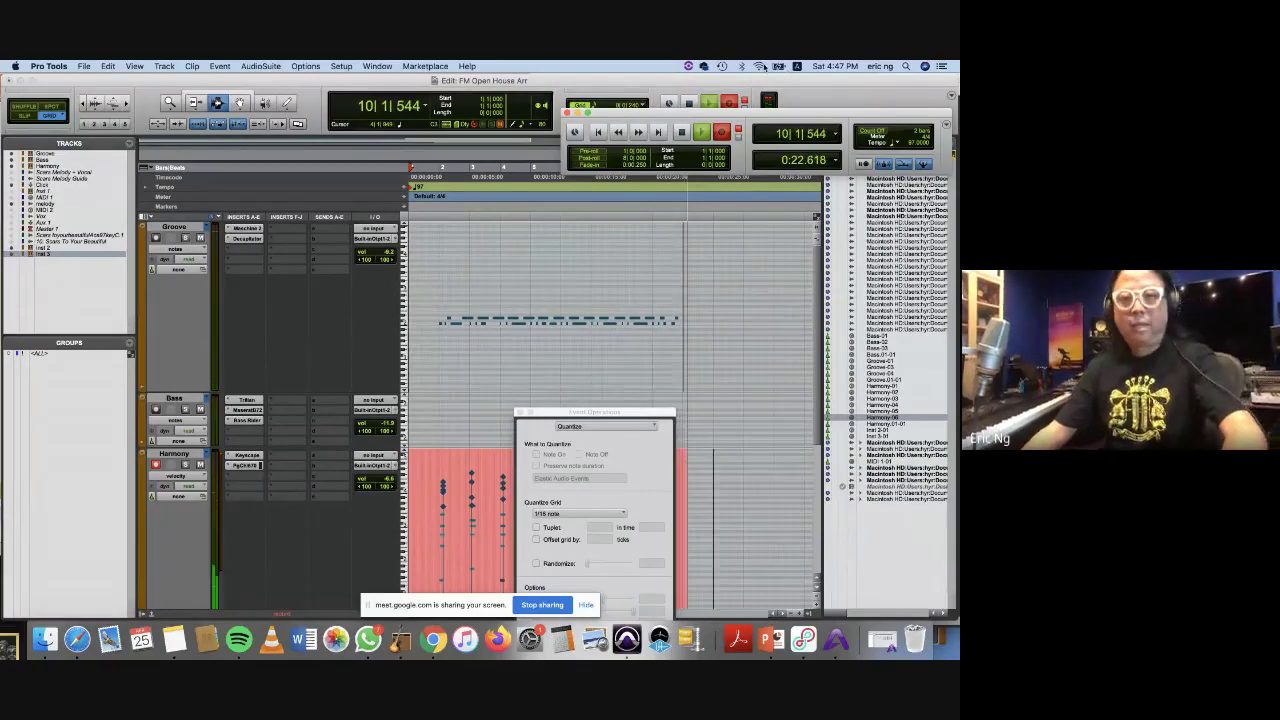
key(space)
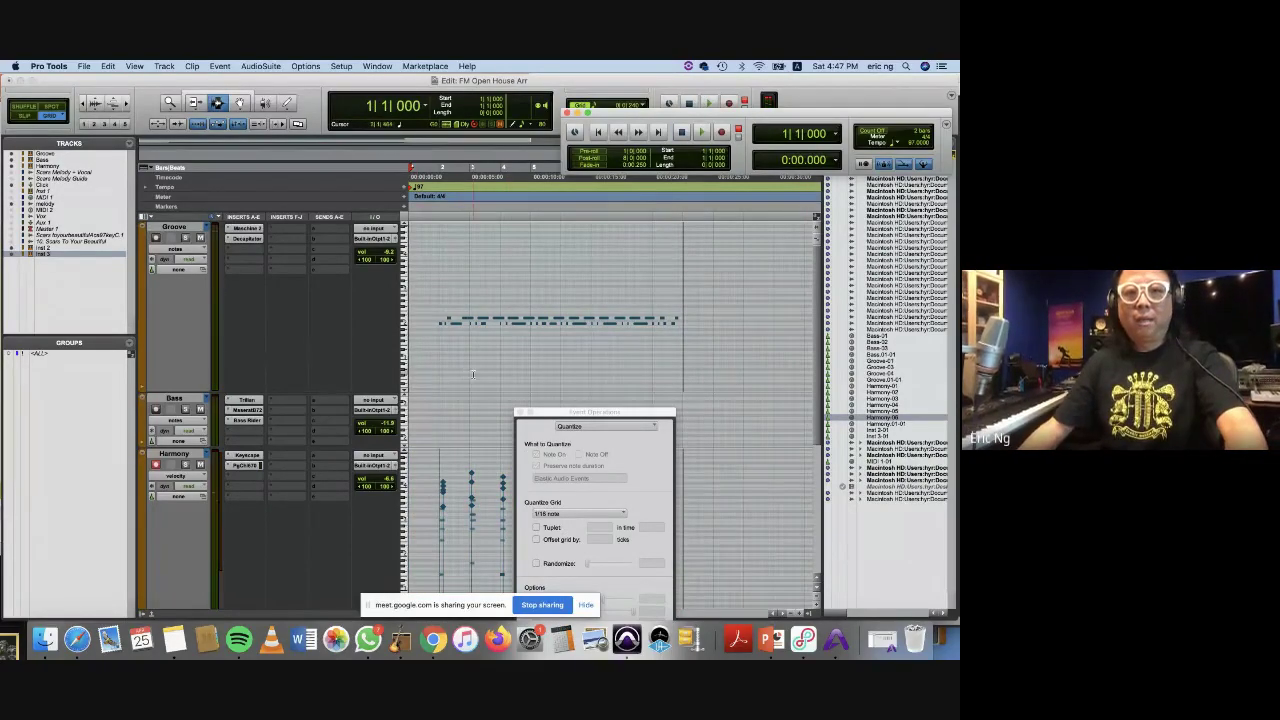
Select the recorded Harmony notes and quantize them to a 1/16 note grid with note duration preserved.
scroll(563, 400, down, 5)
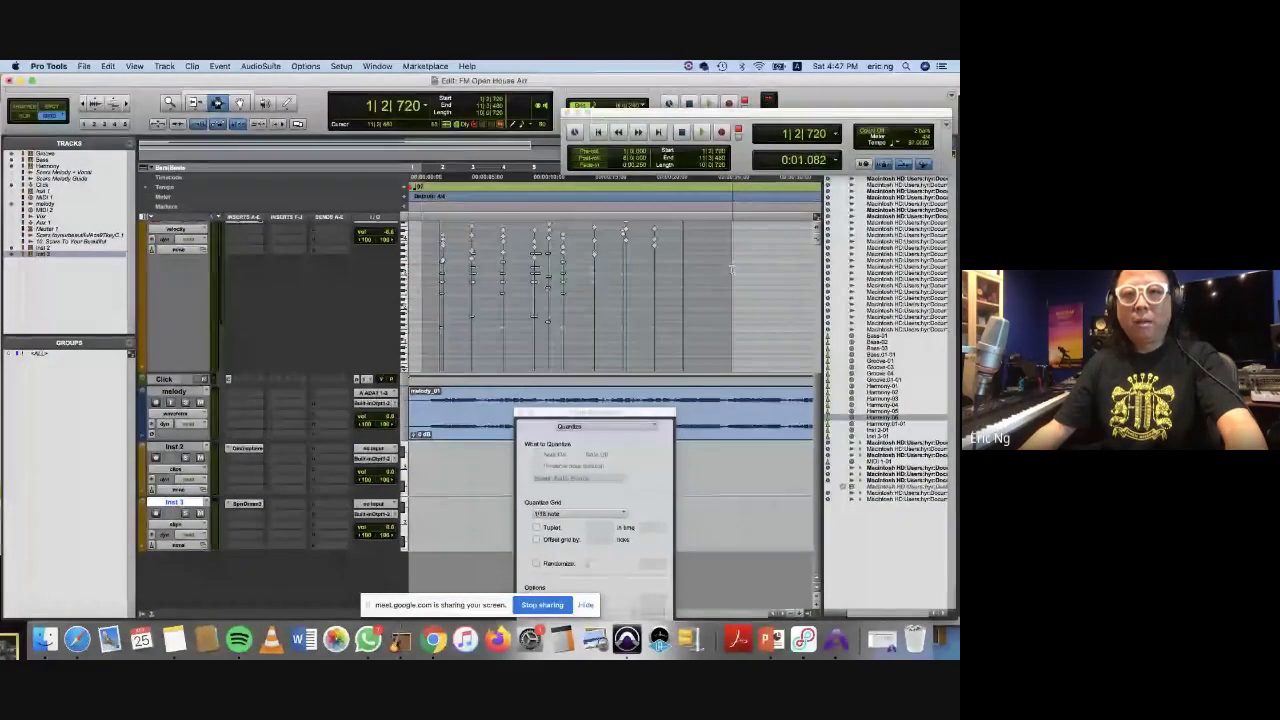
drag(615, 412, 712, 150)
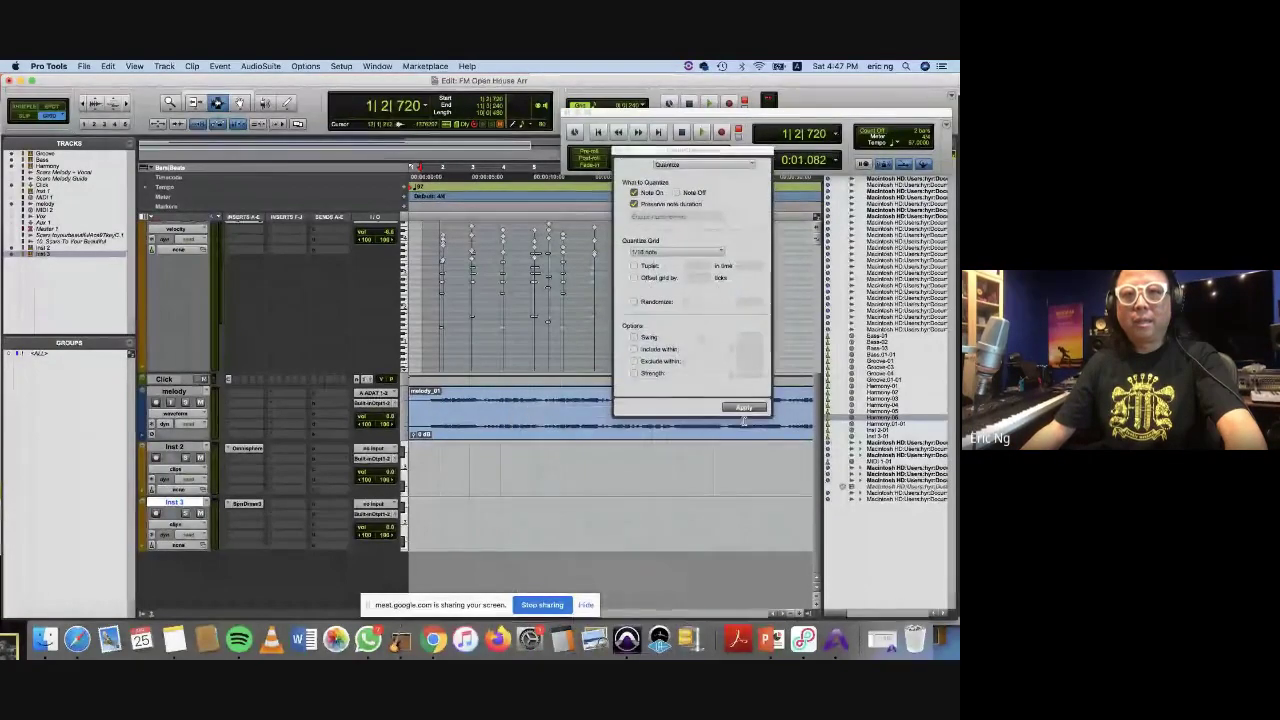
click(745, 408)
click(425, 375)
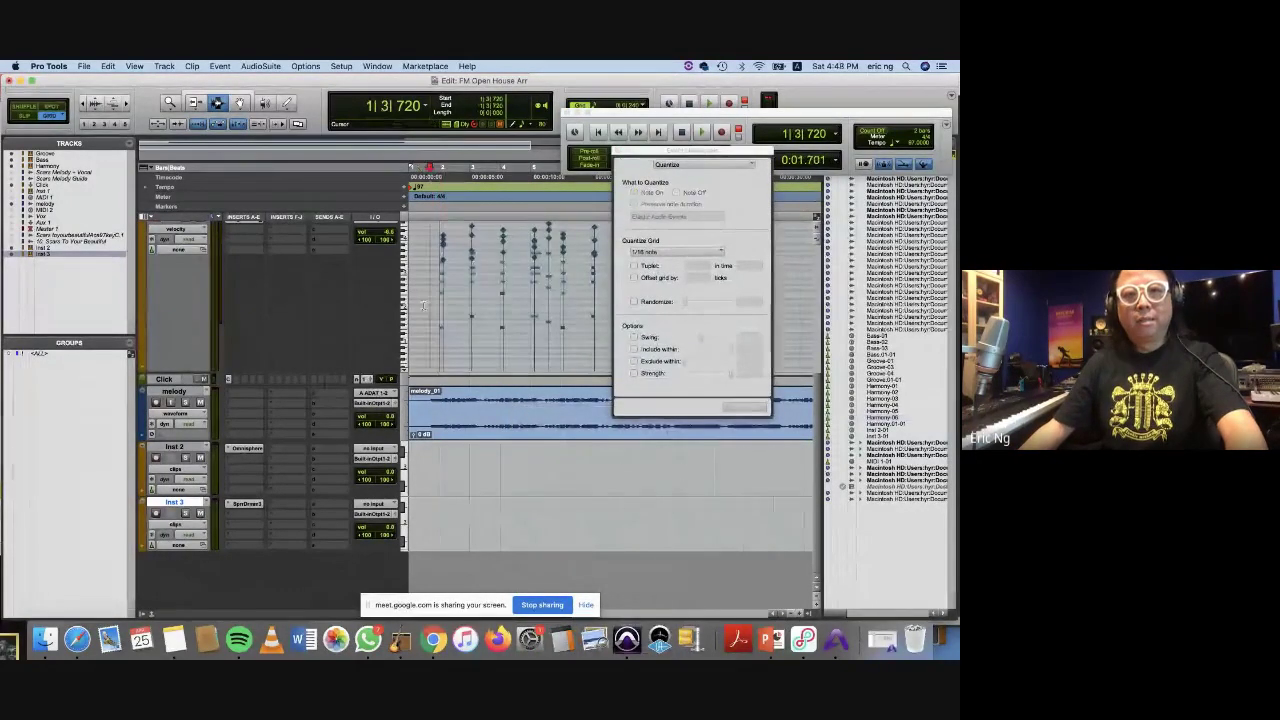
Record-enable the Bass track and record the bass line from bar 1 to about bar 10.
scroll(425, 375, up, 5)
click(430, 376)
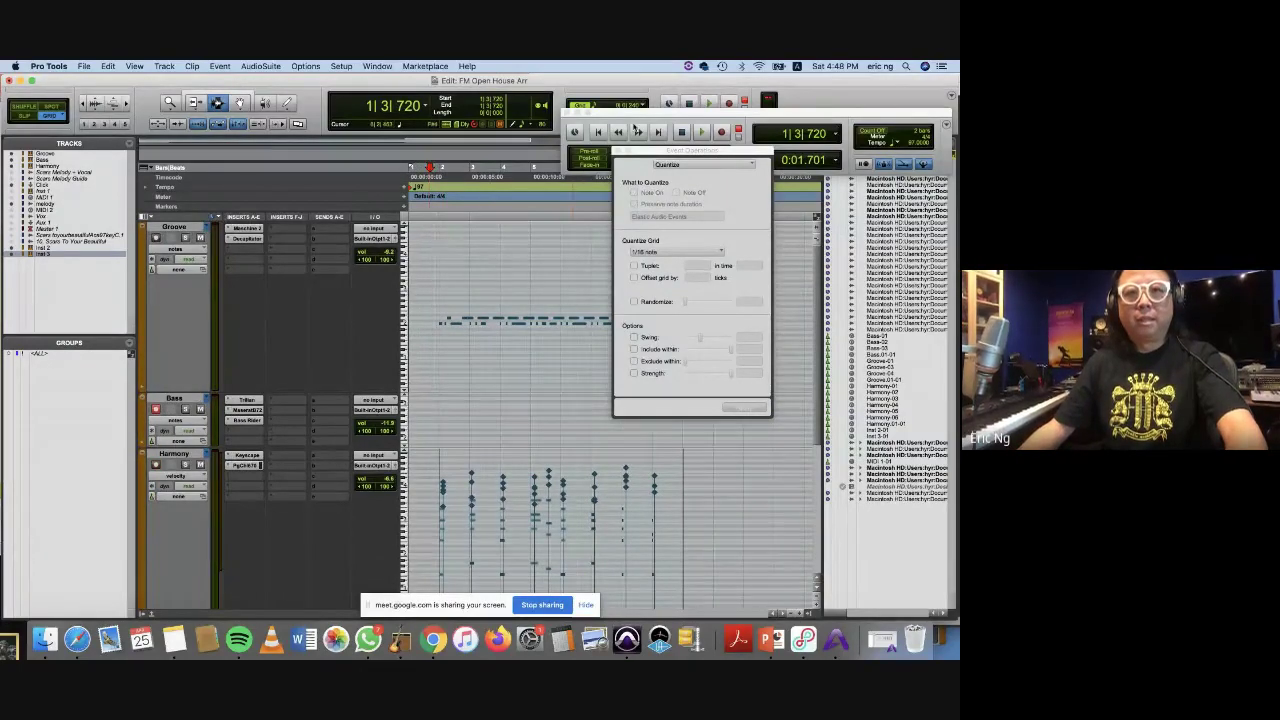
click(601, 131)
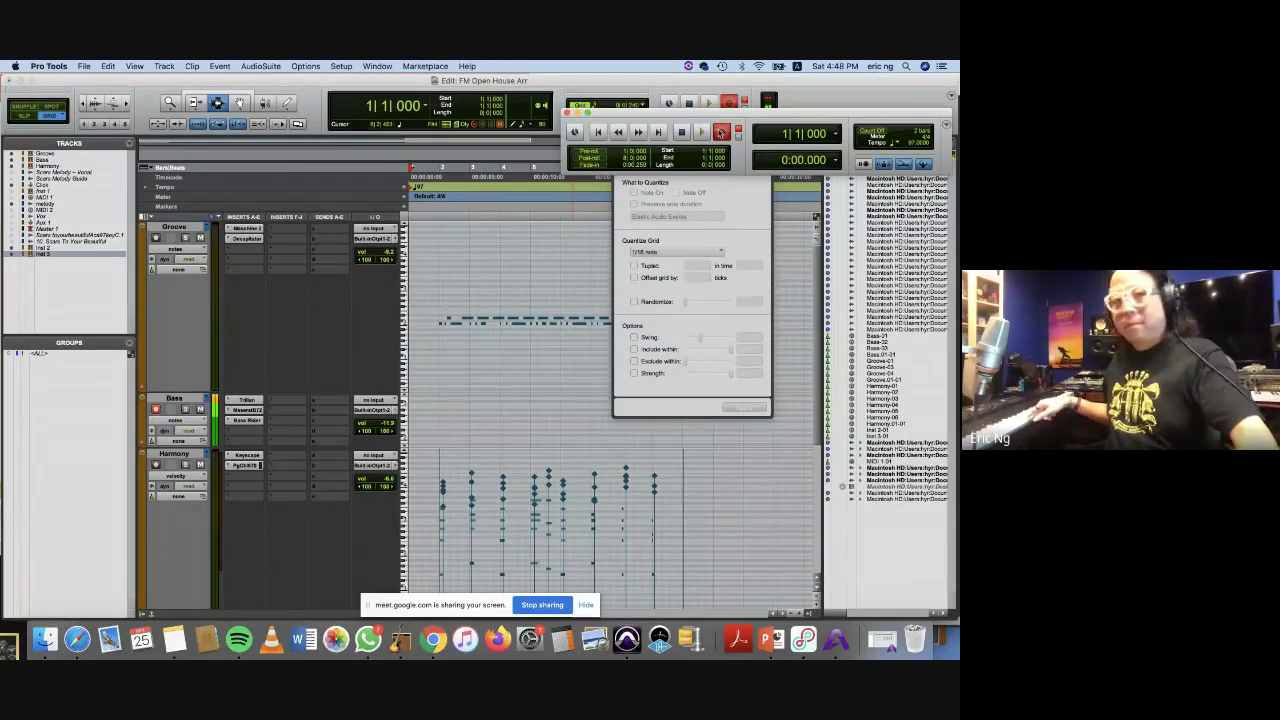
key(space)
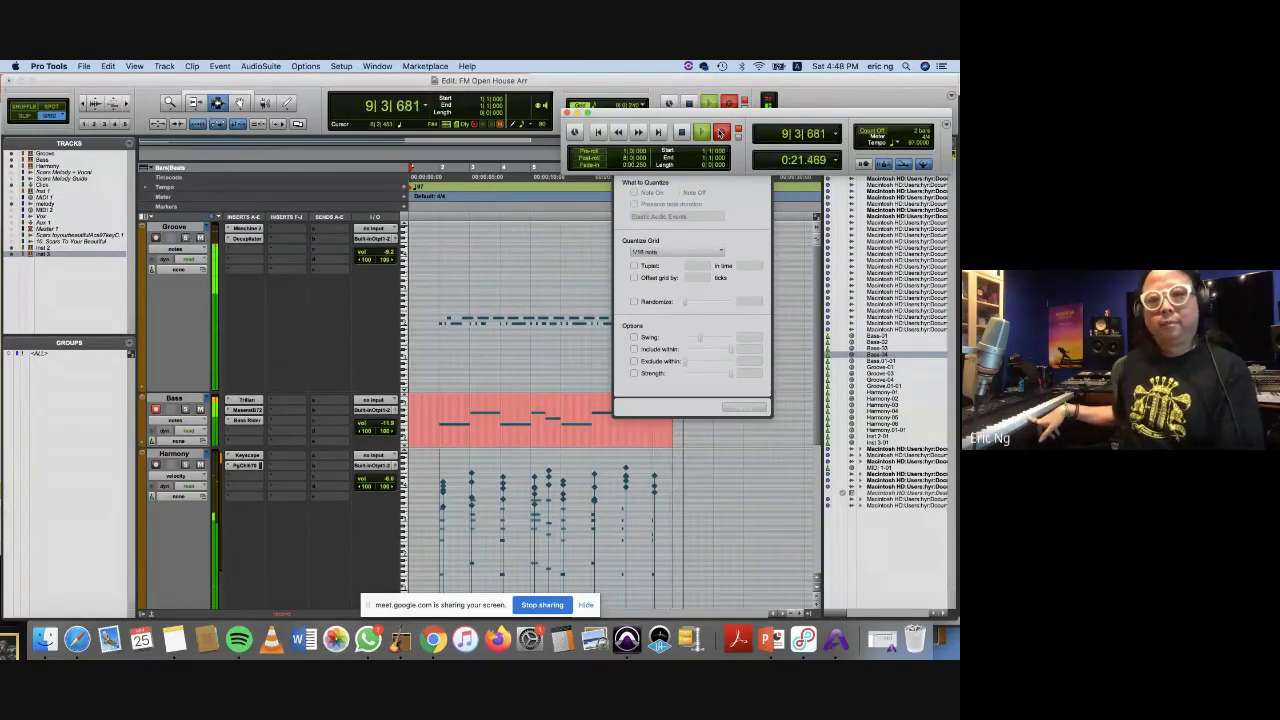
click(681, 132)
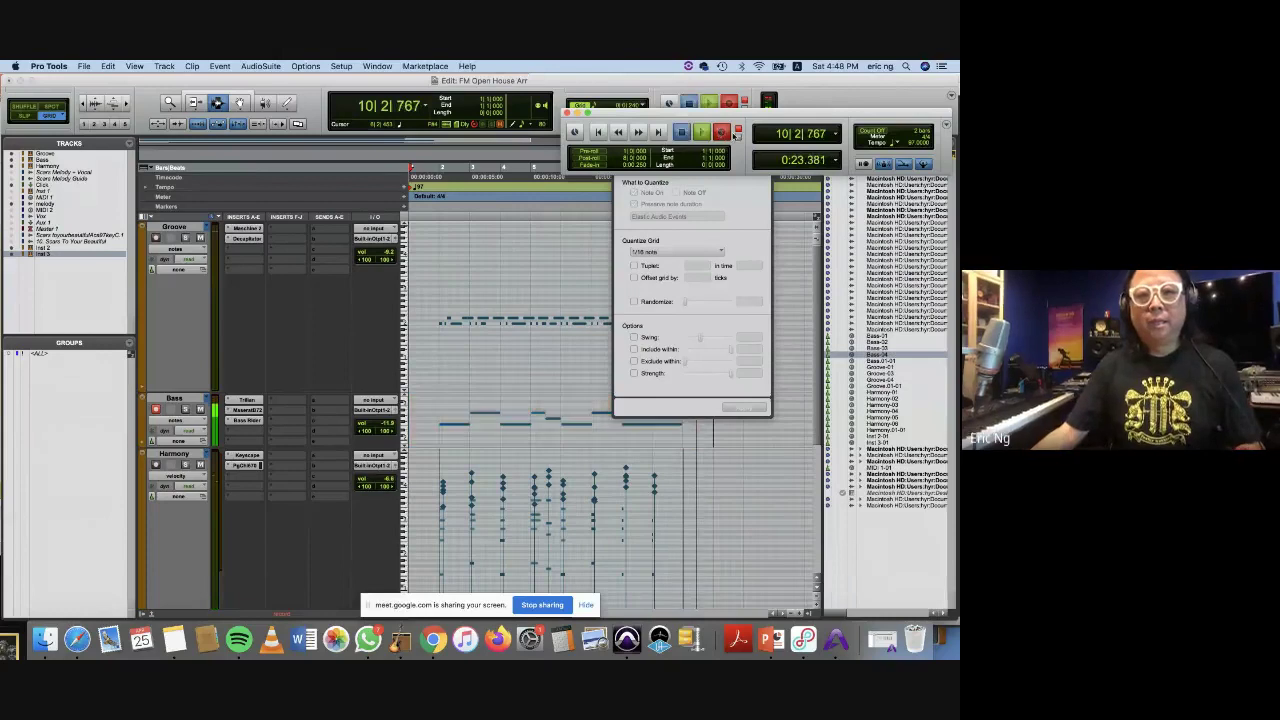
Select the recorded Bass notes and quantize them to a 1/16 note grid with note duration preserved.
click(459, 404)
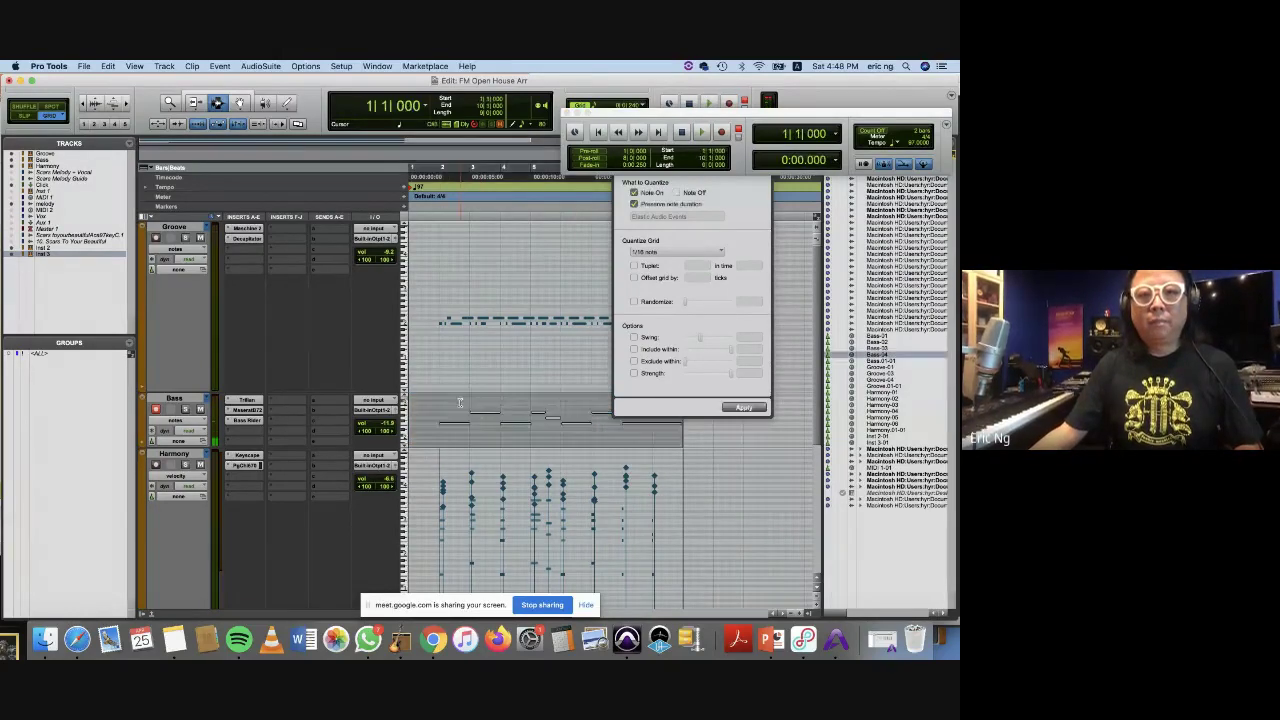
double_click(537, 433)
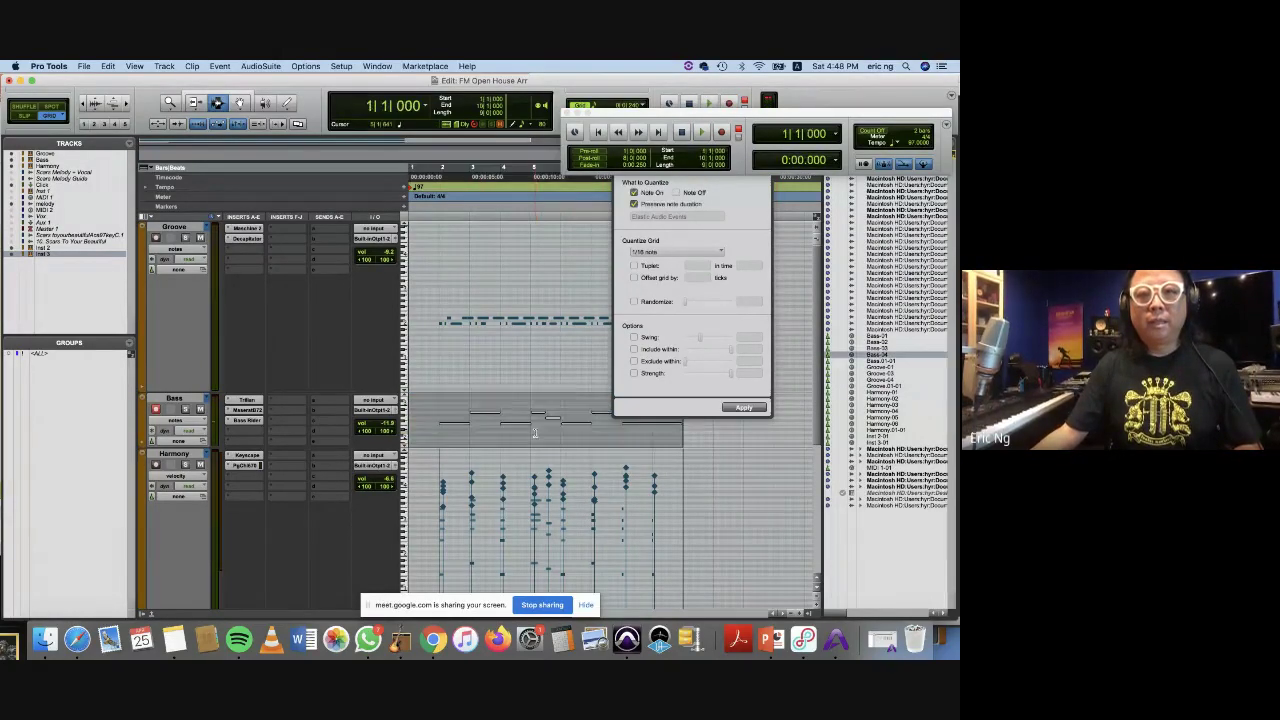
click(747, 408)
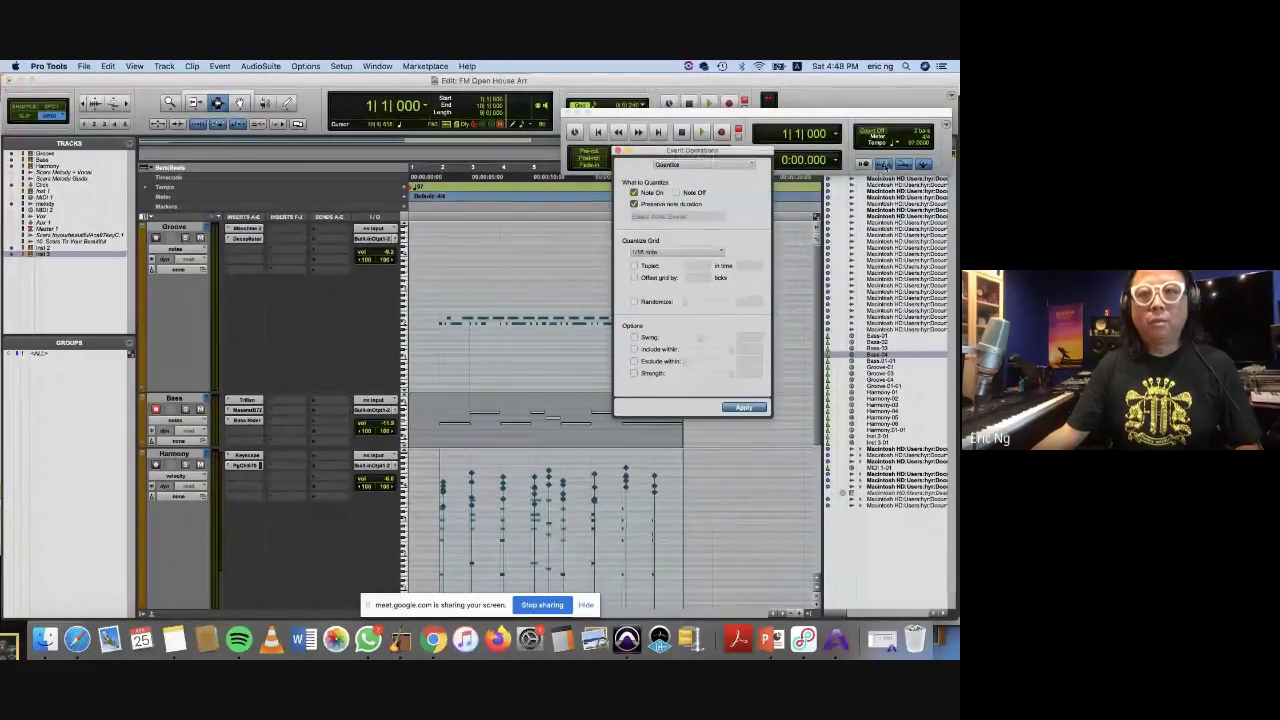
Turn off the metronome, close the Event Operations window and play the full arrangement from the beginning.
click(591, 131)
click(607, 136)
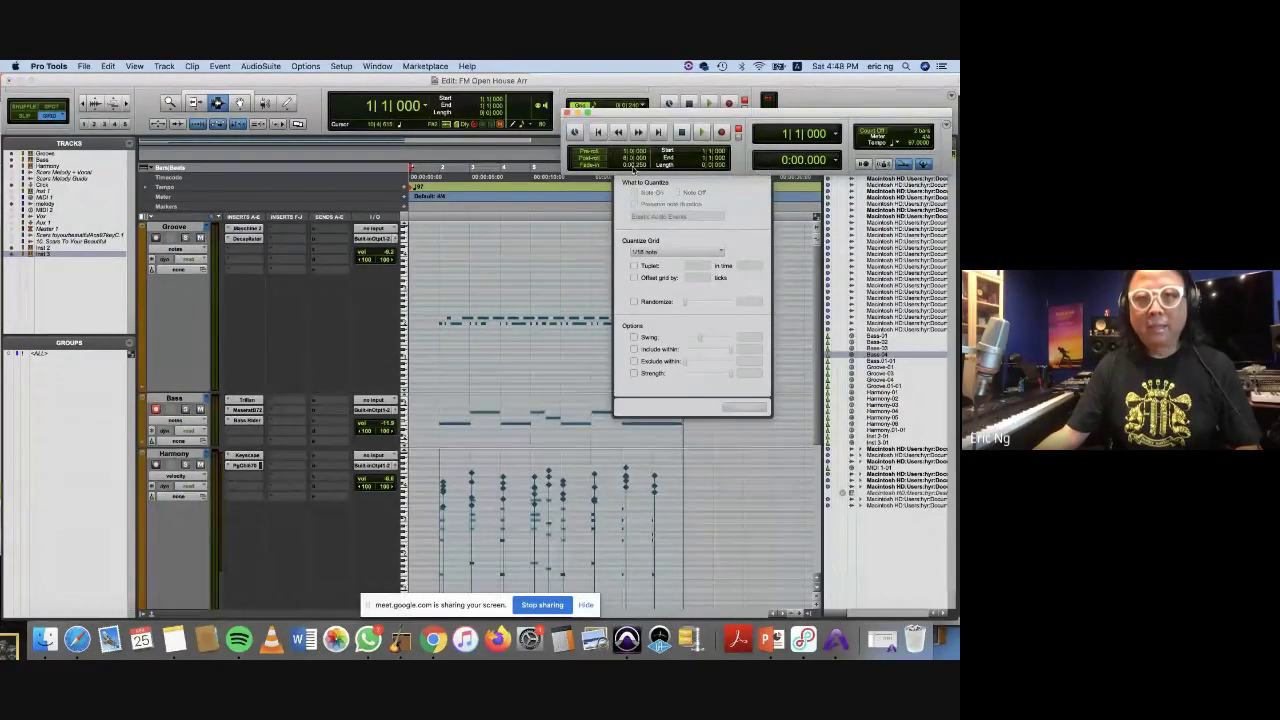
click(725, 183)
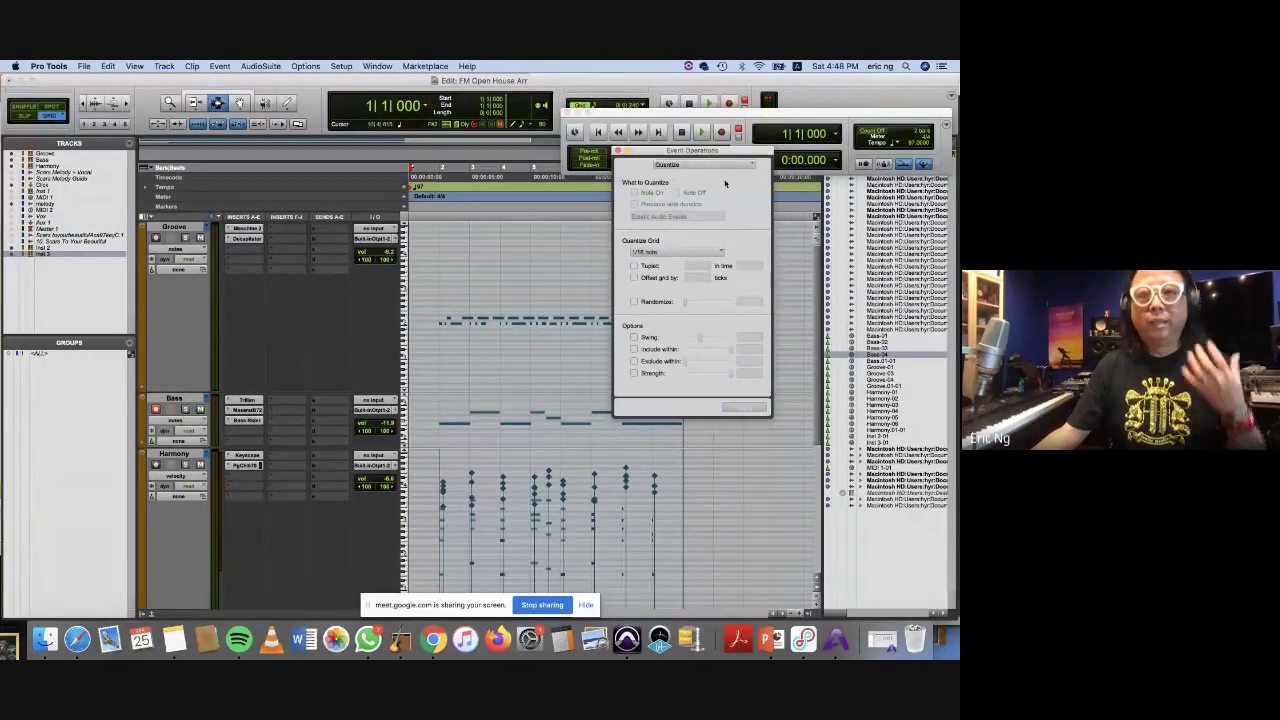
click(617, 150)
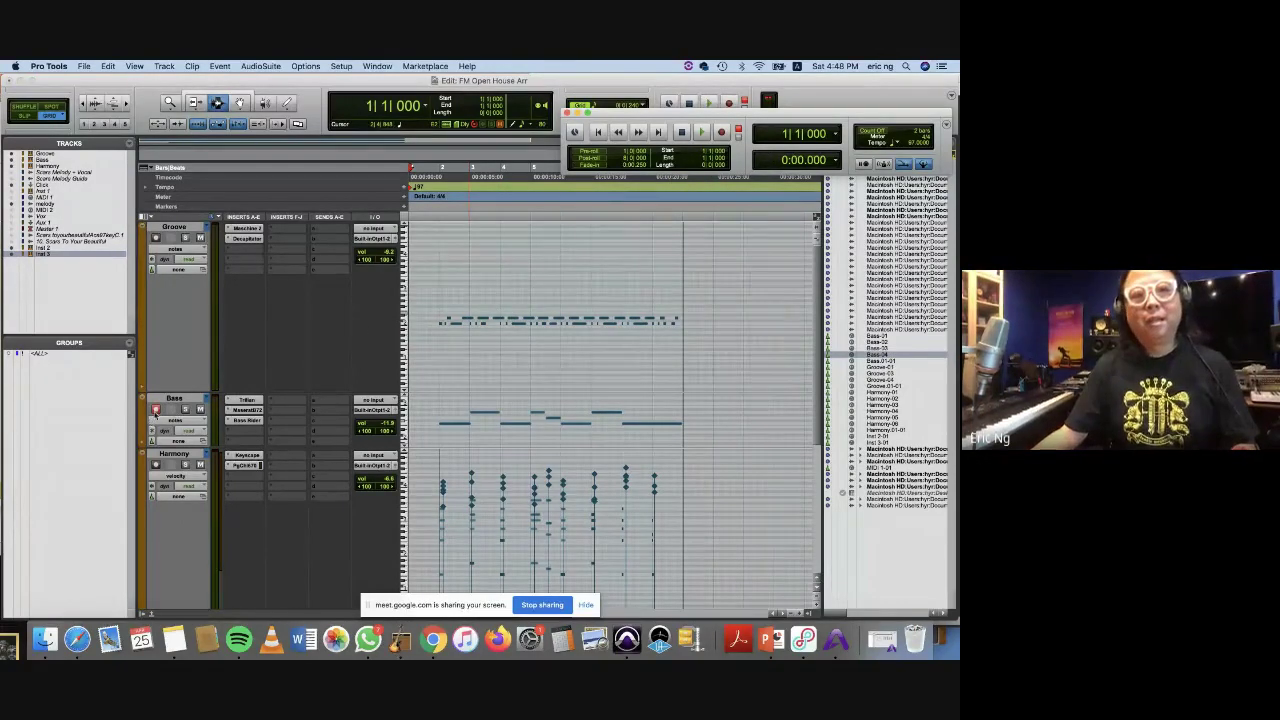
key(space)
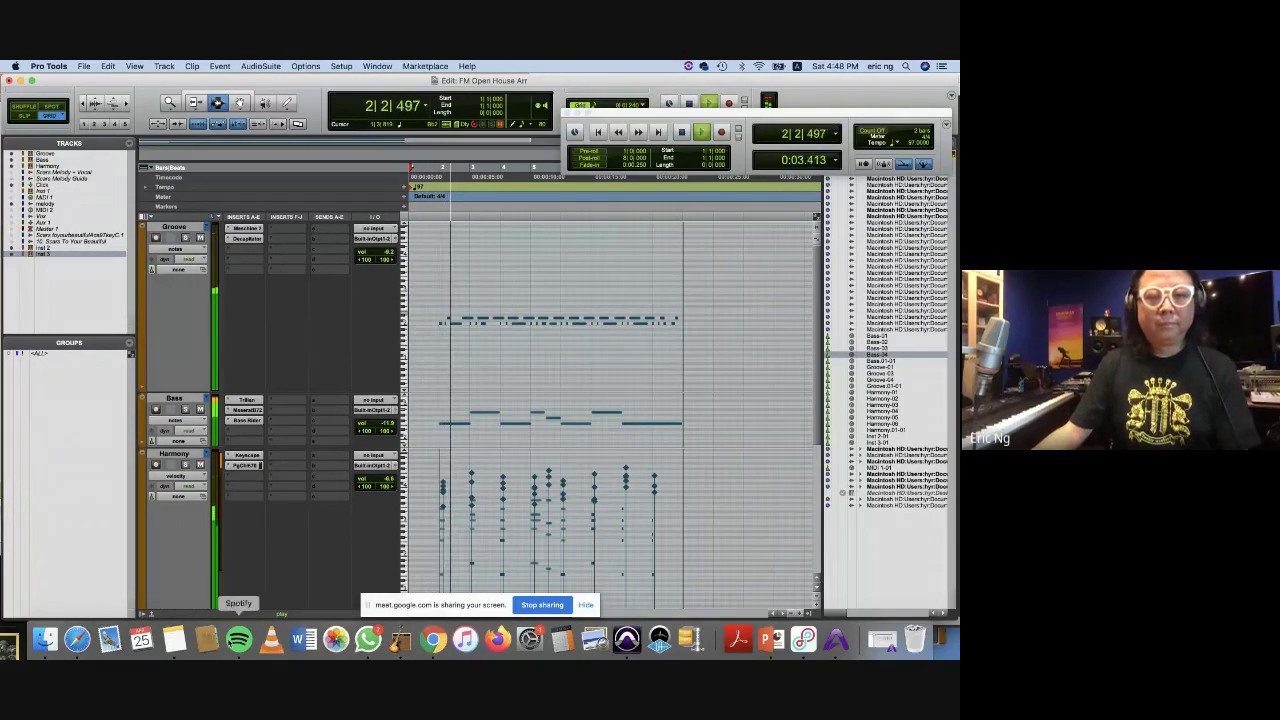
Switch to Google Meet, read the participants' chat replies while the arrangement plays, and return to Pro Tools.
click(434, 640)
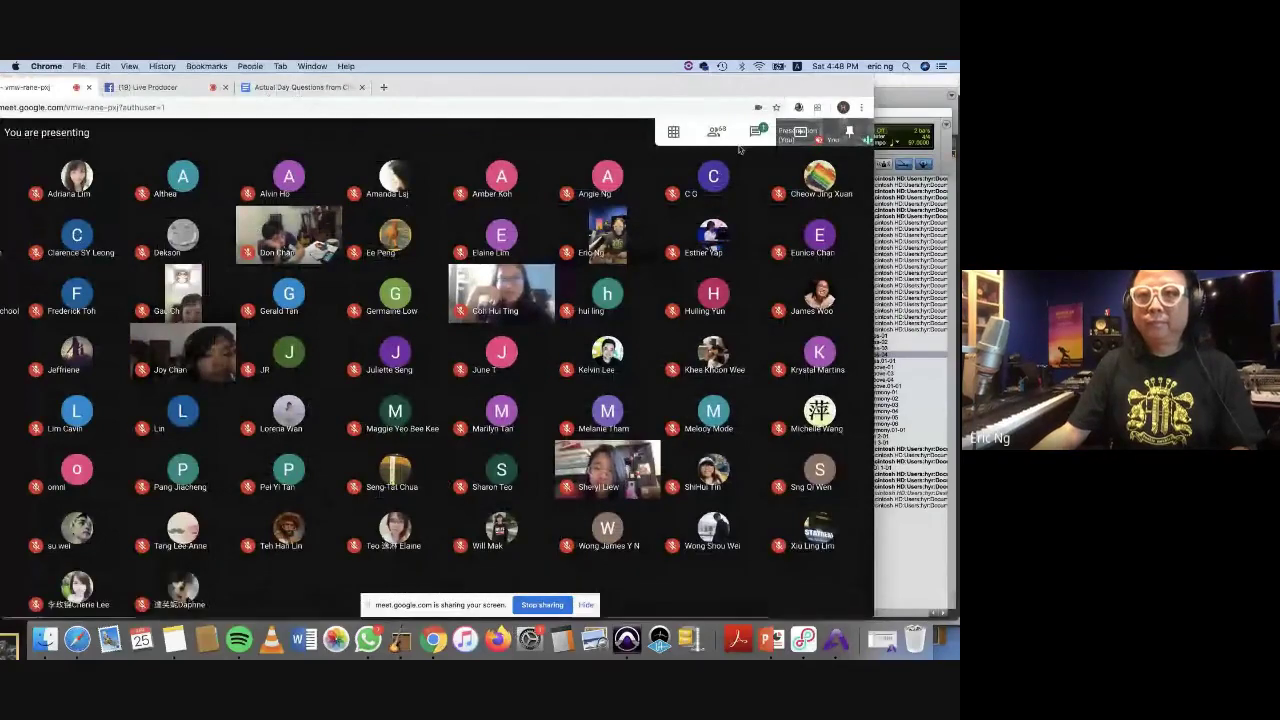
click(755, 131)
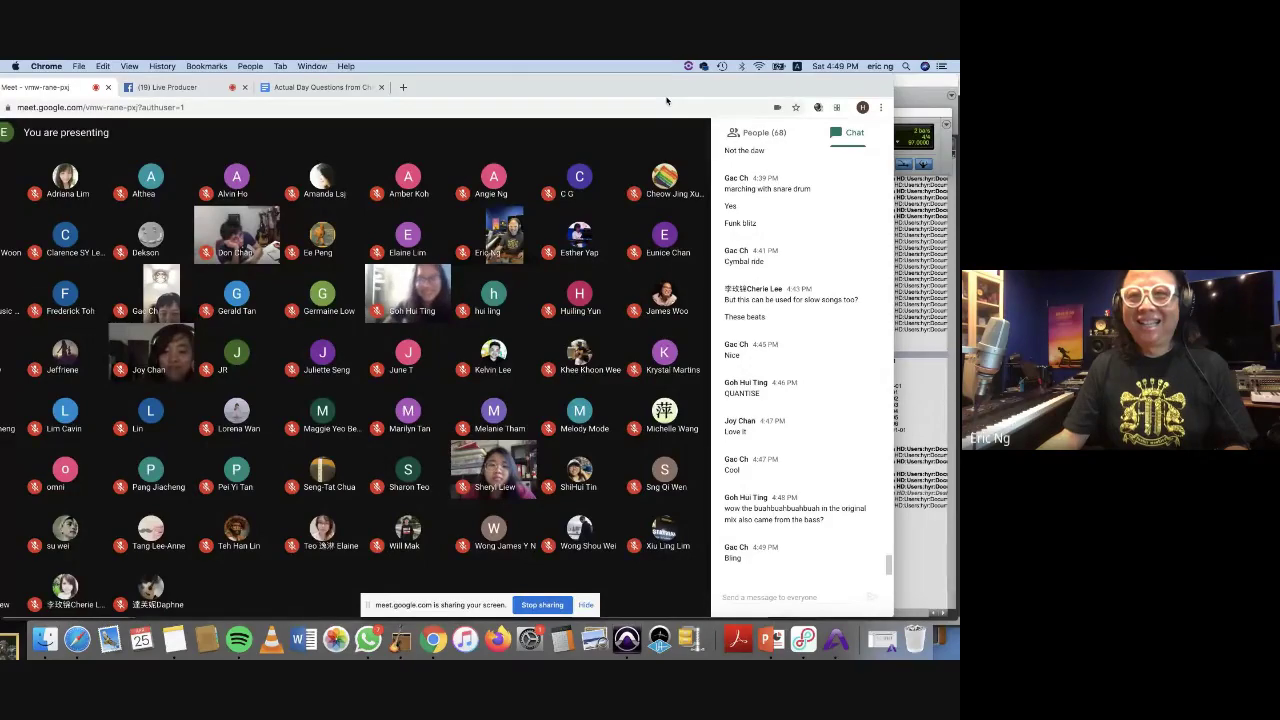
key(super+Tab)
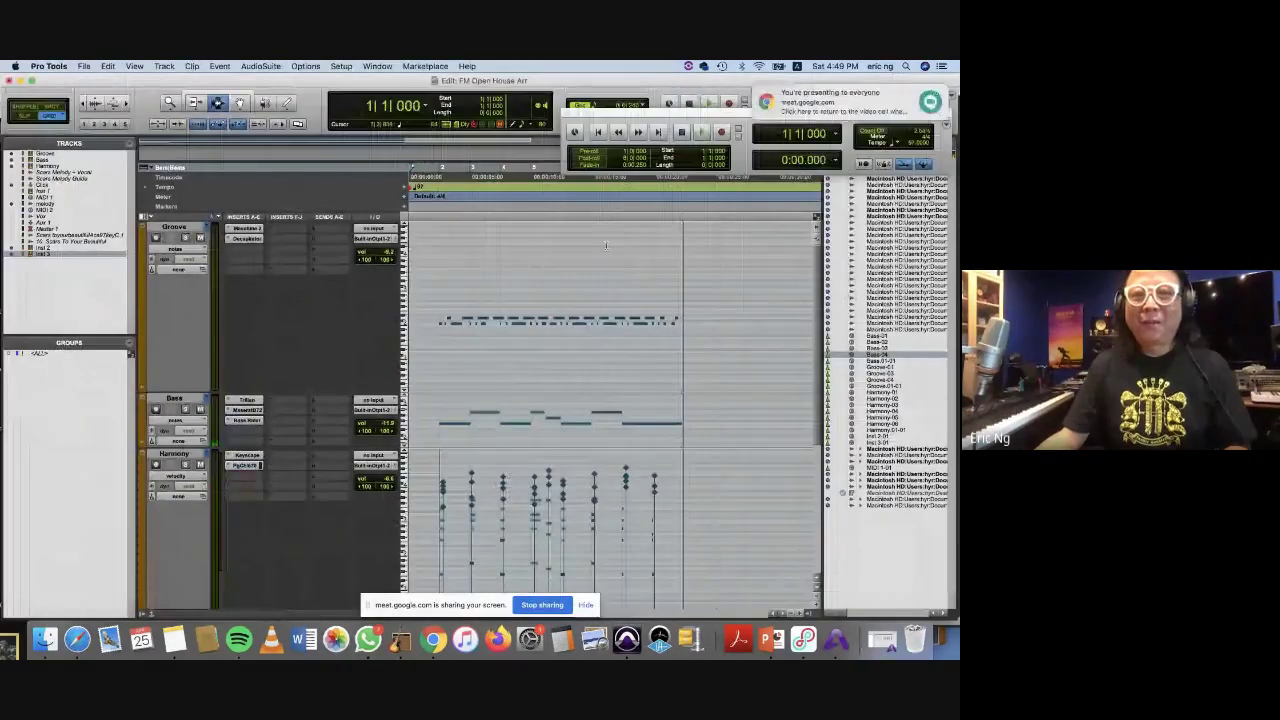
Switch to PowerPoint and present the slideshow from the Scars to your beautiful arrangement demonstration slide.
click(438, 339)
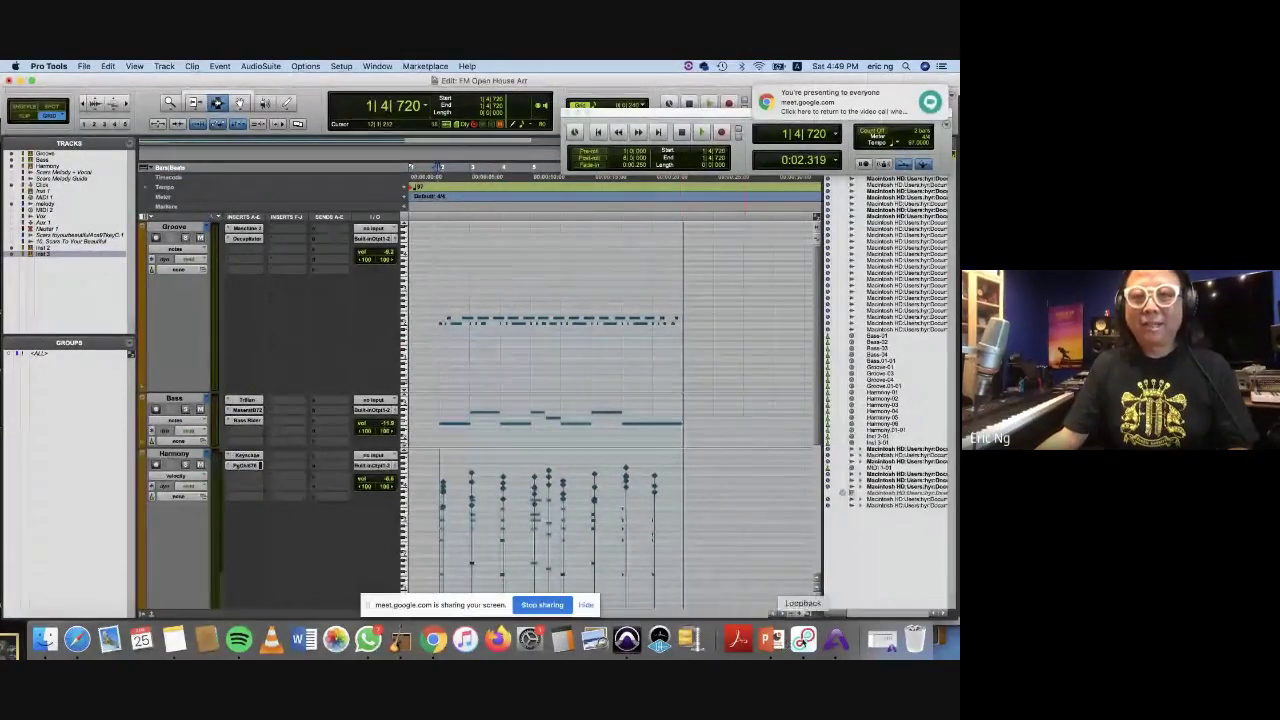
click(768, 638)
click(321, 66)
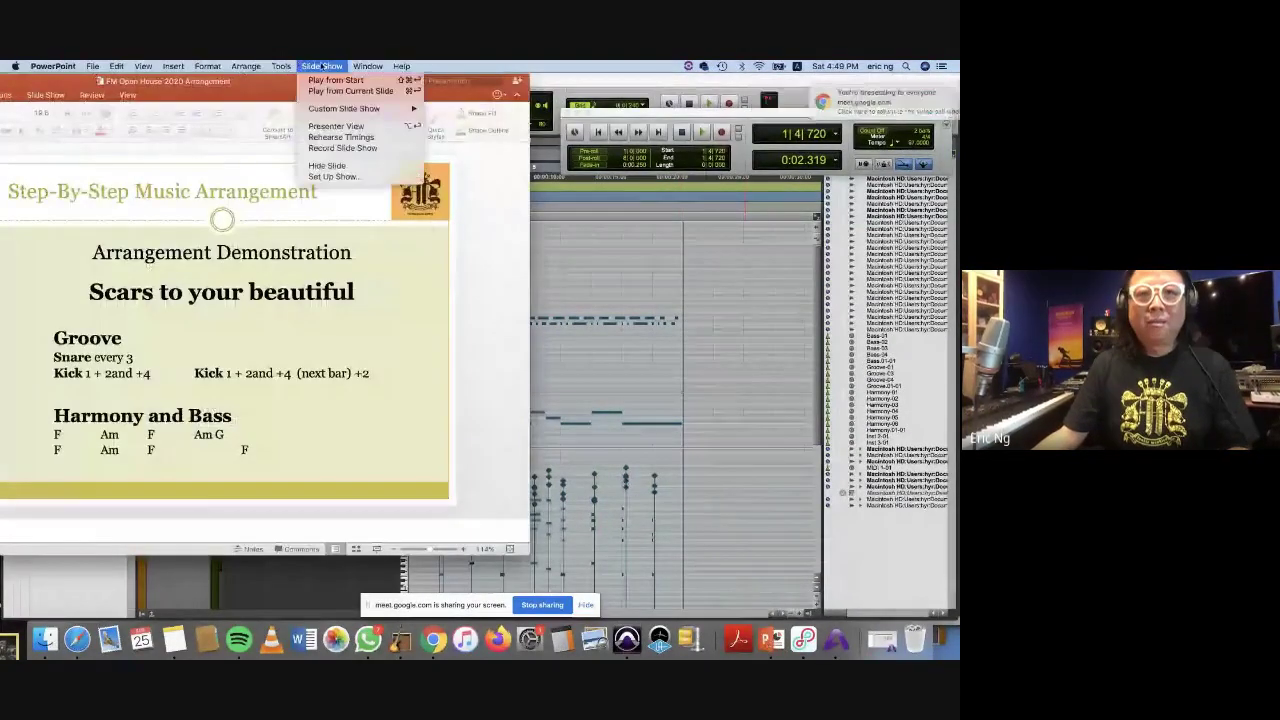
click(323, 91)
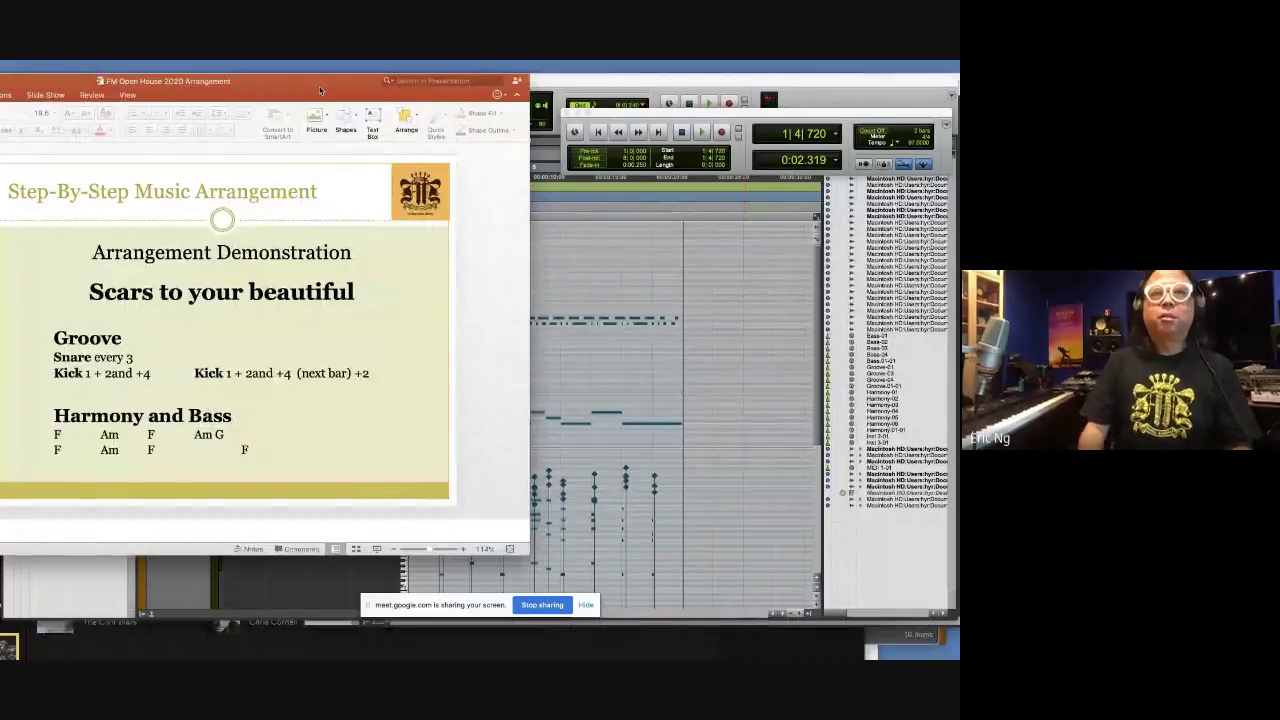